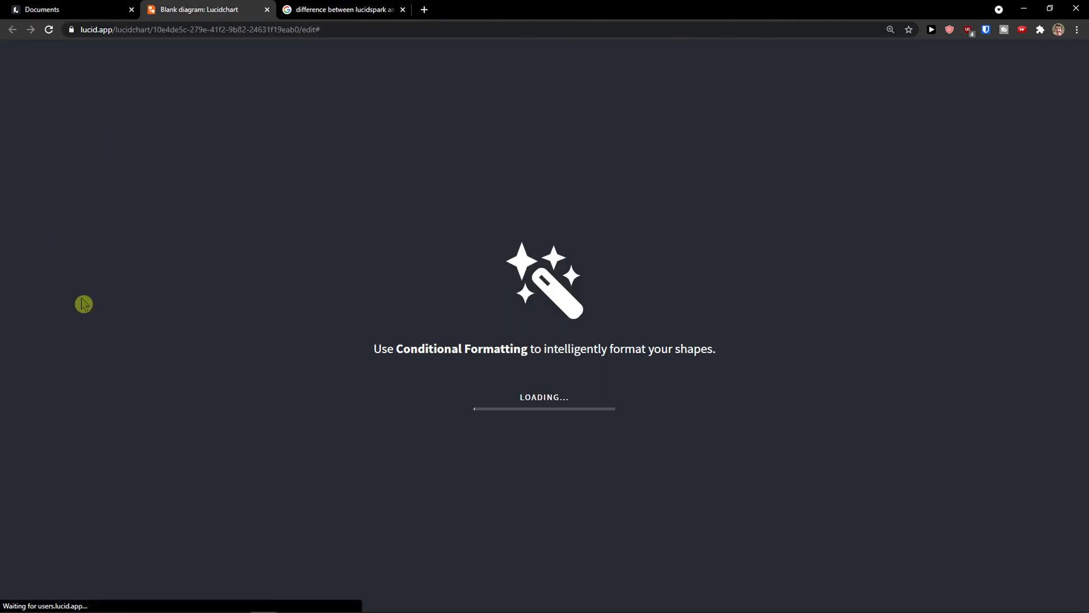
# Scroll the Blank diagram's Shapes panel down through the UI libraries and back up
pyautogui.scroll(-6, 80, 299)
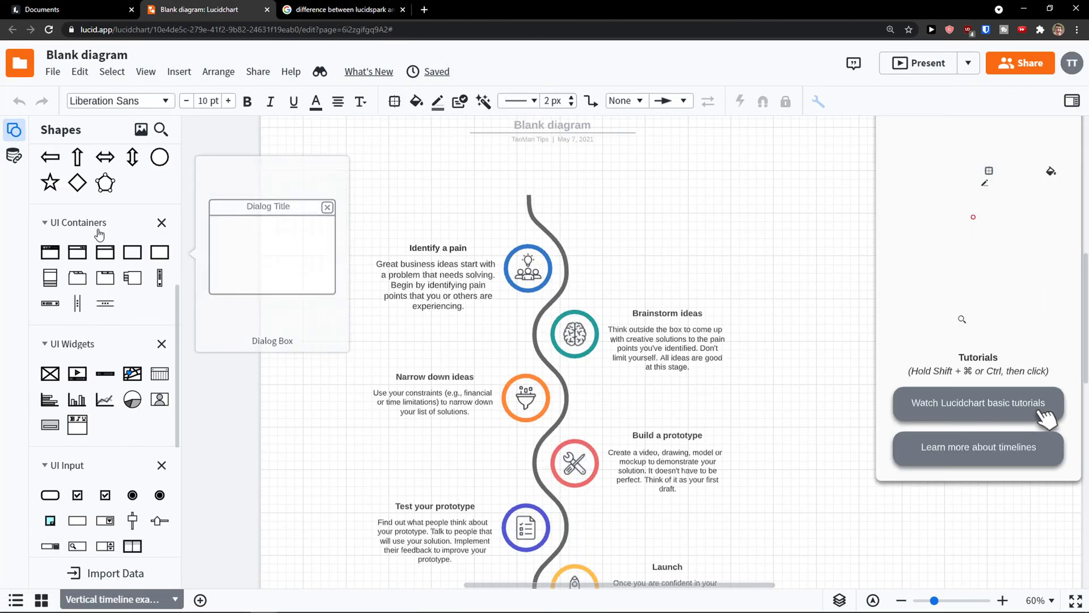
pyautogui.scroll(-3, 108, 357)
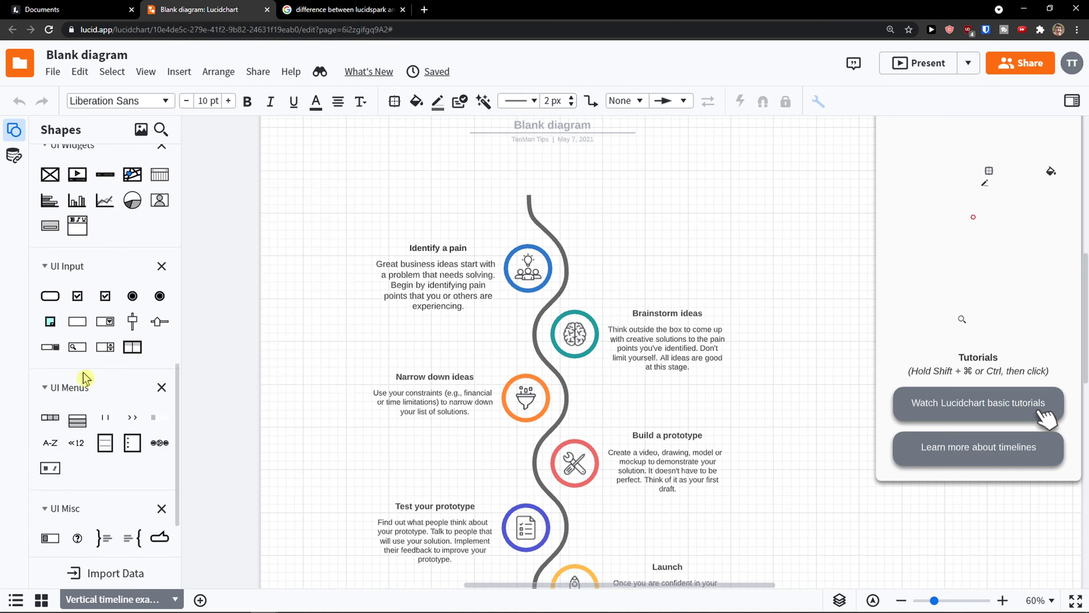
pyautogui.scroll(10, 80, 372)
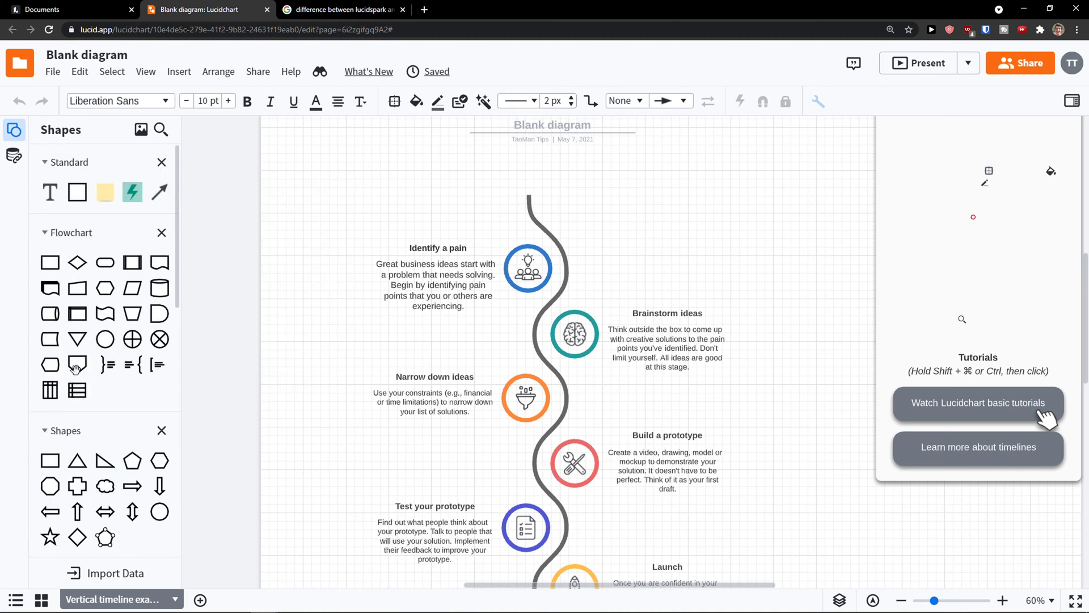
# Return to the Documents home page, close the Blank diagram, and show the new-document types
pyautogui.click(35, 12)
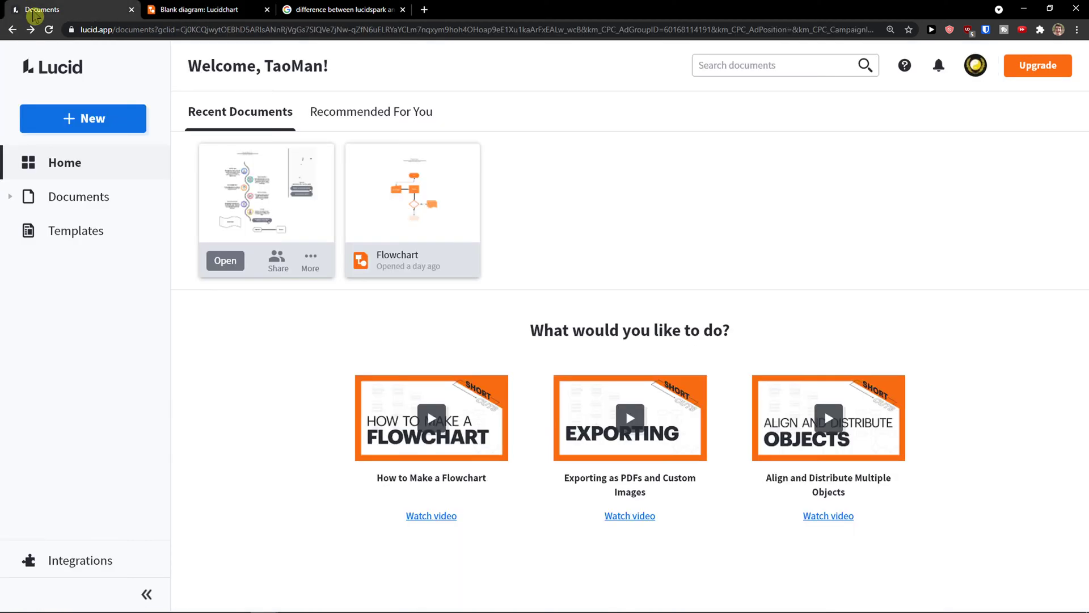
pyautogui.click(267, 9)
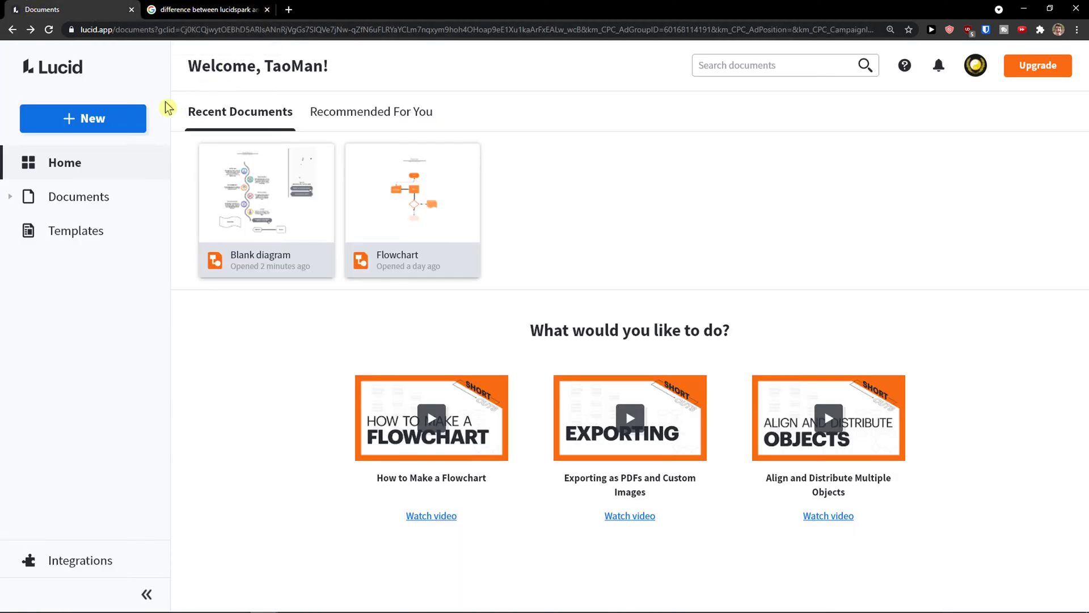
pyautogui.click(93, 123)
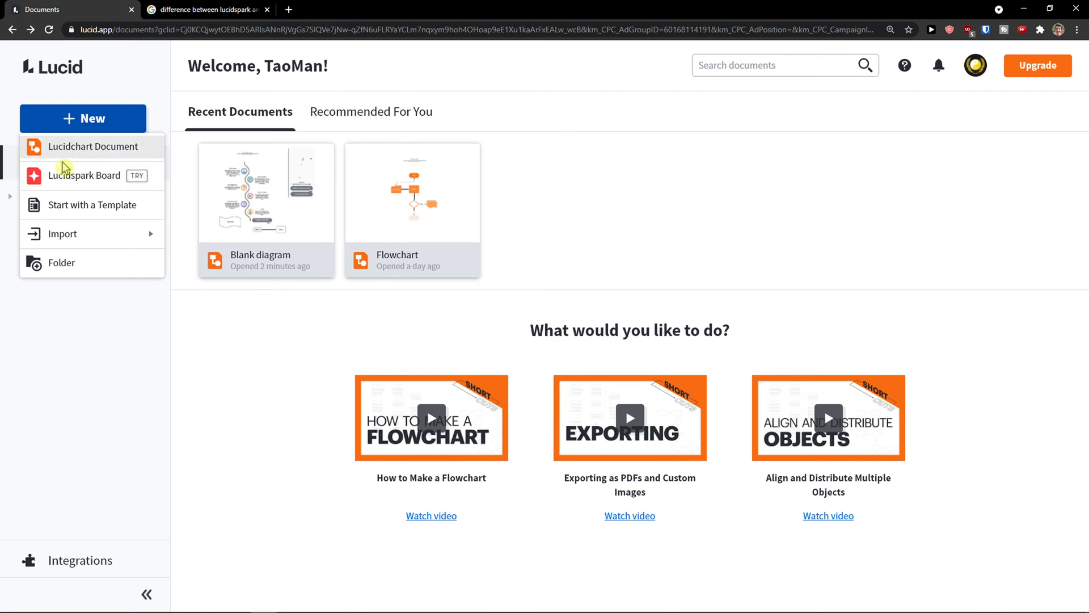
pyautogui.click(205, 9)
pyautogui.scroll(-1, 136, 297)
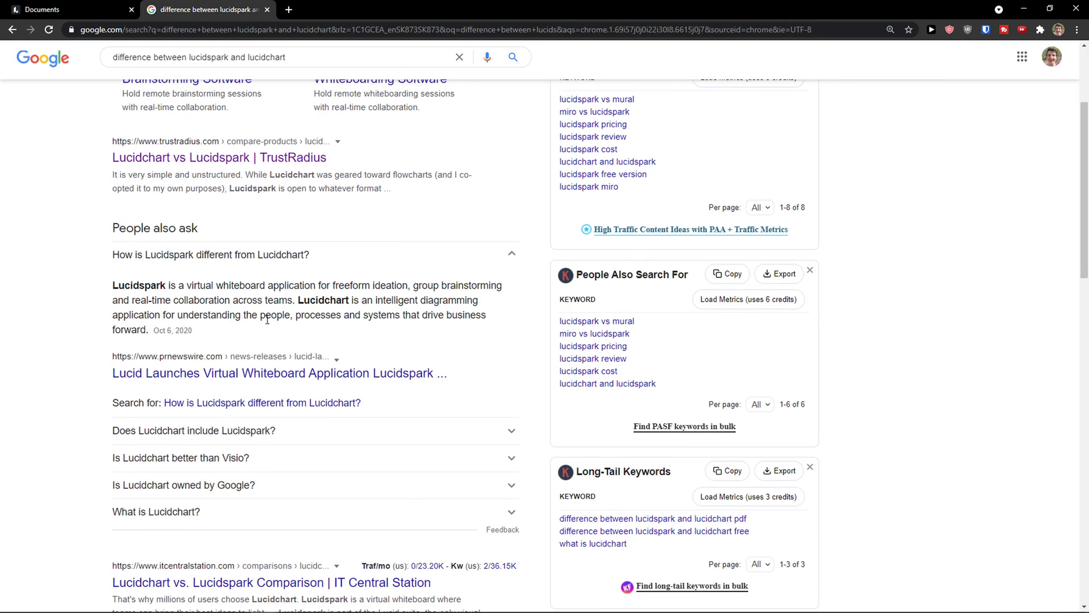
pyautogui.keyDown('ctrl'); pyautogui.scroll(4, 269, 329); pyautogui.keyUp('ctrl')
pyautogui.scroll(-2, 401, 342)
pyautogui.moveTo(216, 253); pyautogui.dragTo(219, 330)
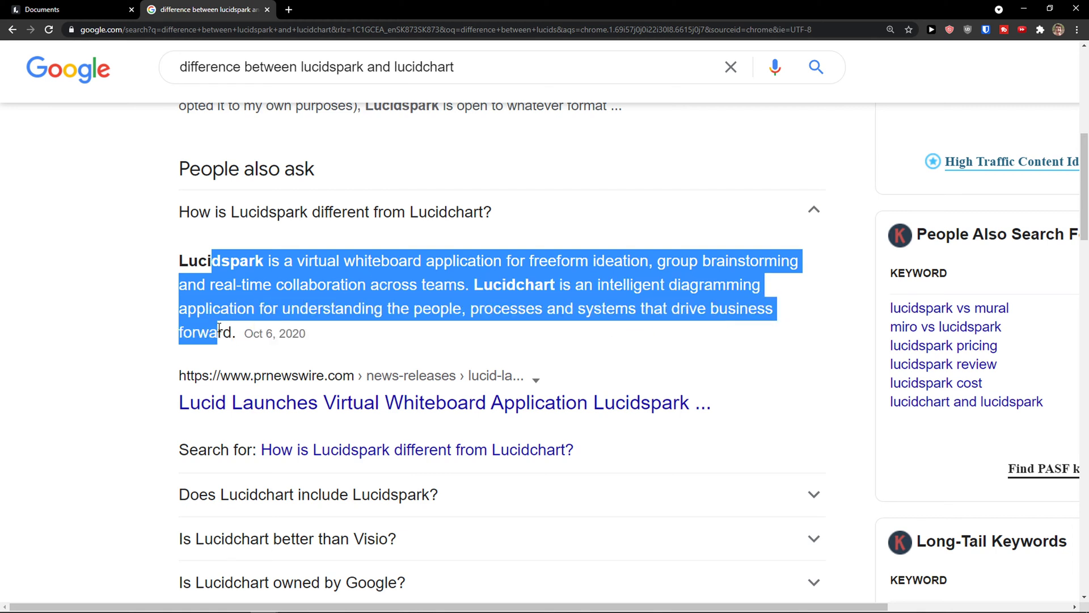
pyautogui.click(181, 256)
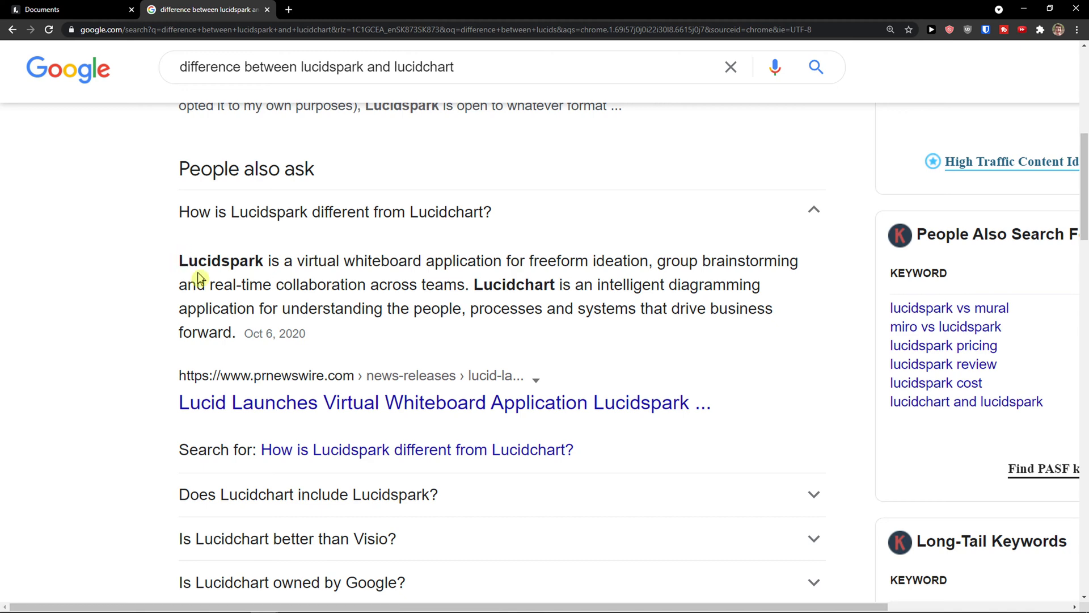
pyautogui.moveTo(208, 284); pyautogui.dragTo(253, 284)
pyautogui.click(60, 9)
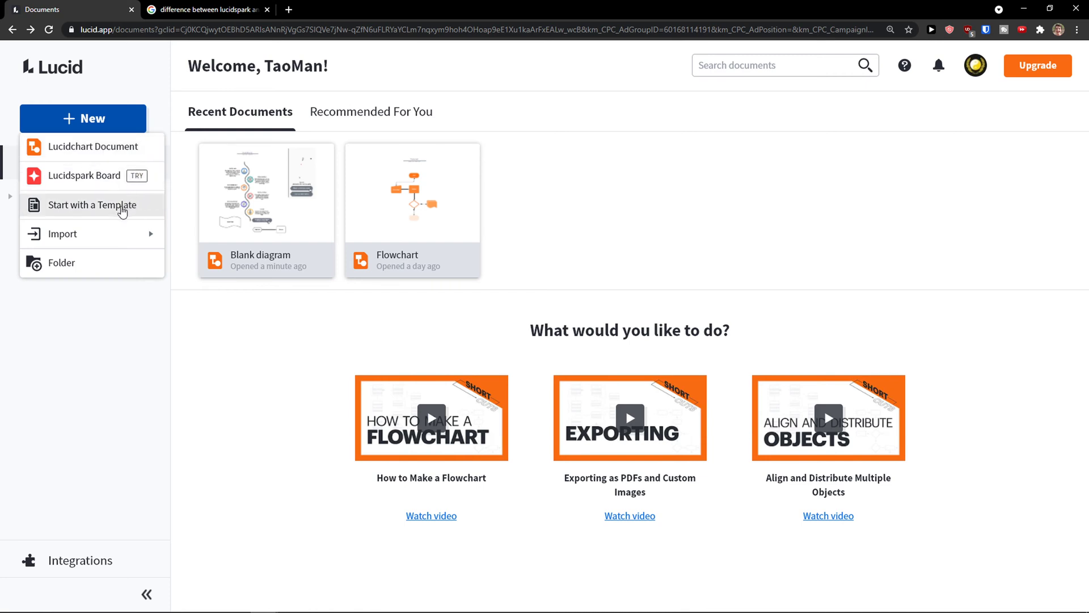
# Start a new document from a template and expand the Work remotely and Build flowcharts categories
pyautogui.click(122, 211)
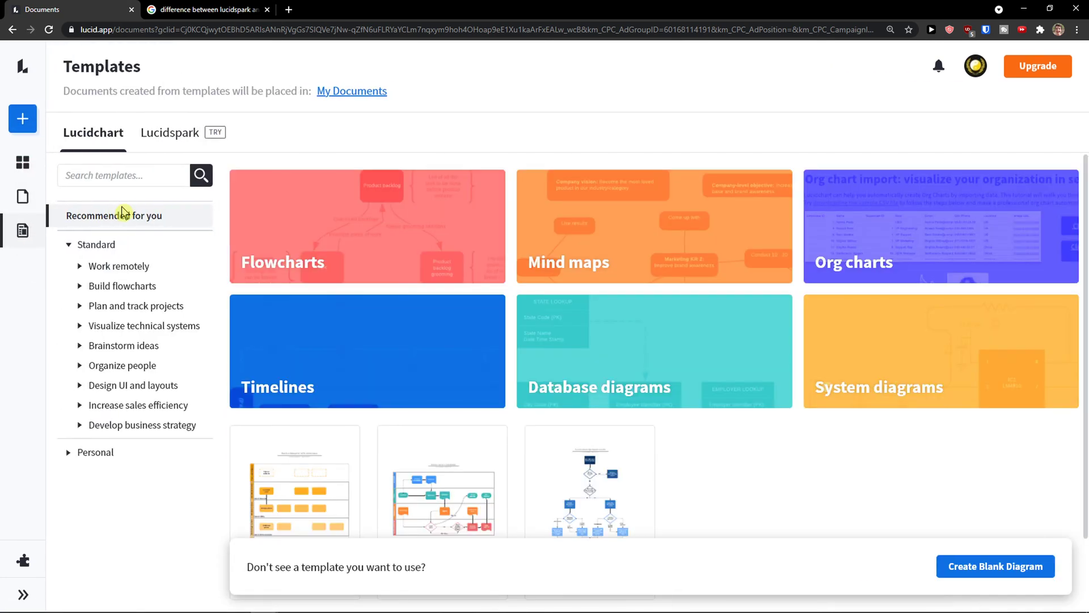
pyautogui.scroll(-2, 357, 270)
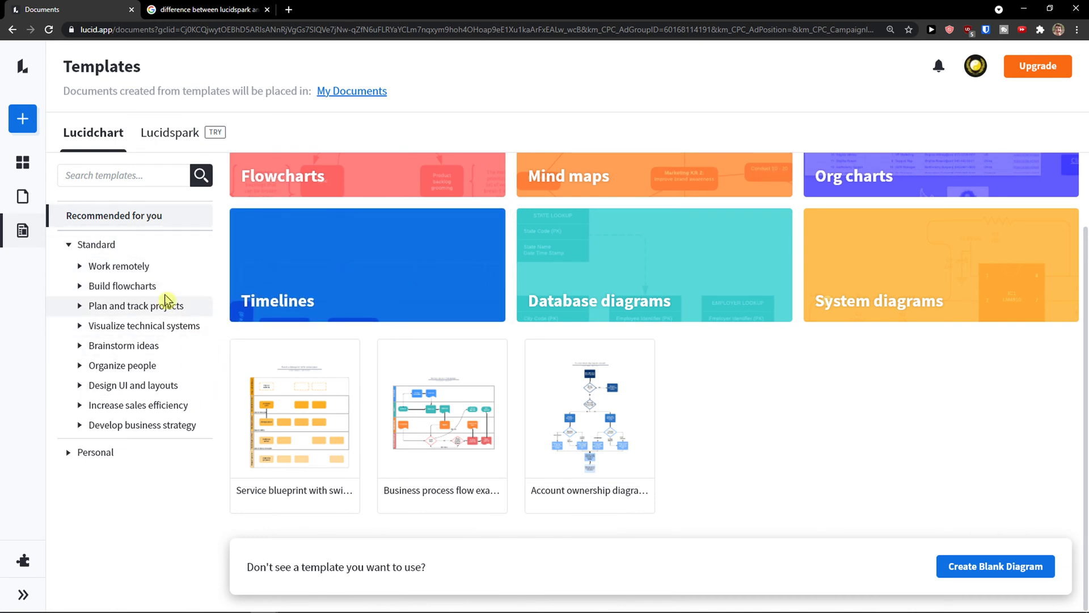
pyautogui.click(91, 267)
pyautogui.click(102, 288)
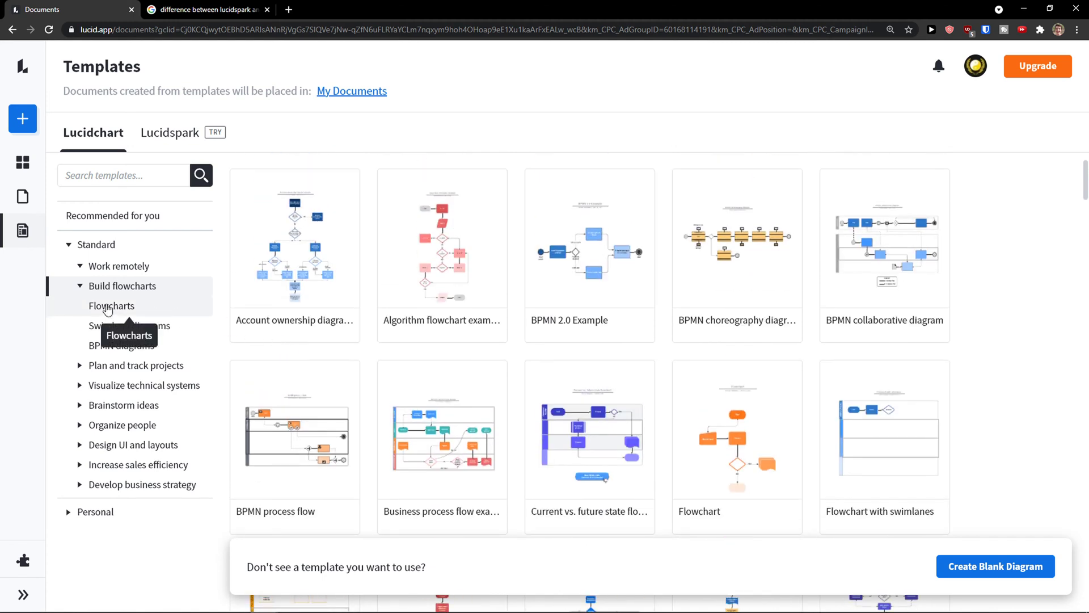
# Browse the Lucidspark templates, then go back to Lucidchart's Build flowcharts templates
pyautogui.click(162, 137)
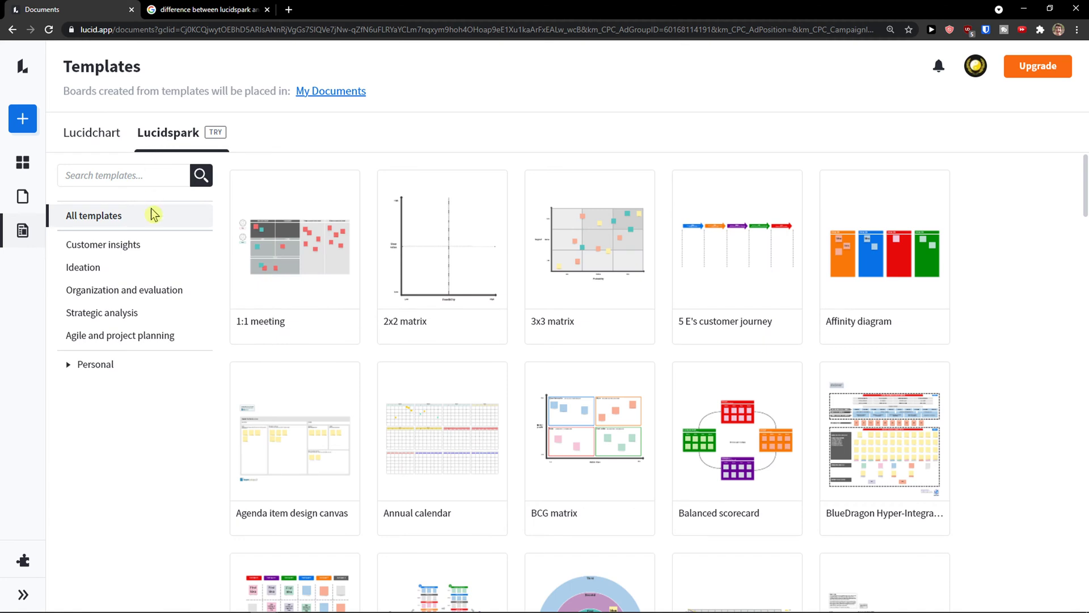
pyautogui.scroll(-2, 730, 305)
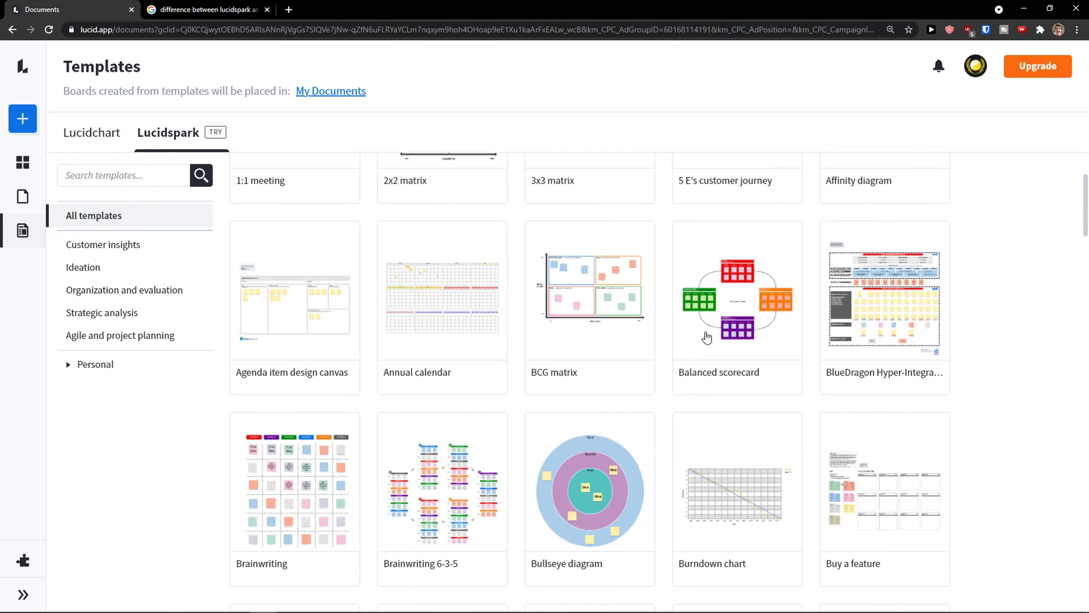
pyautogui.scroll(2, 644, 333)
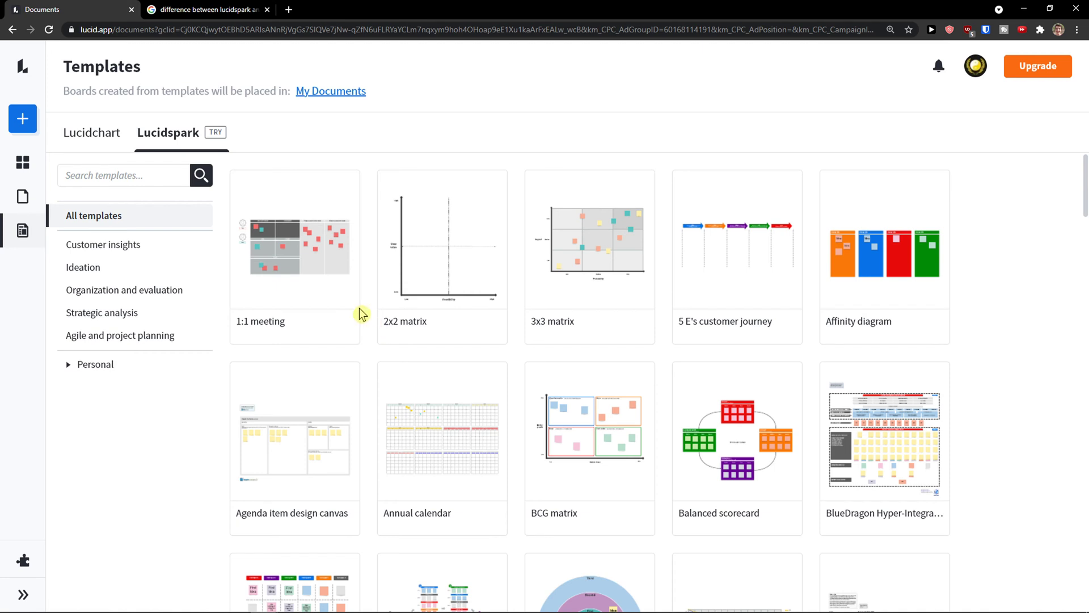
pyautogui.click(109, 133)
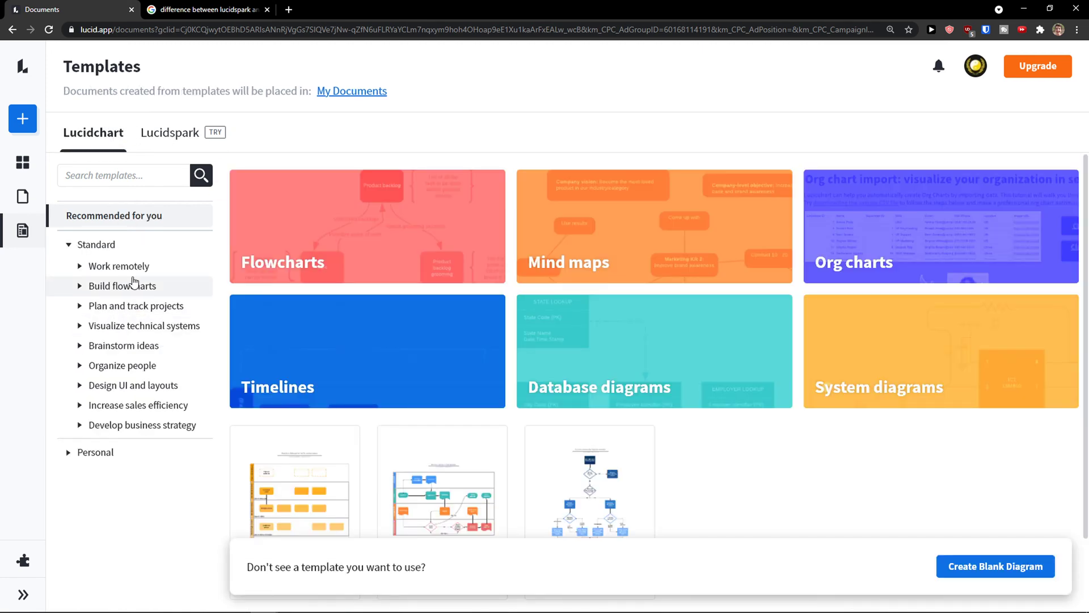
pyautogui.scroll(-2, 278, 353)
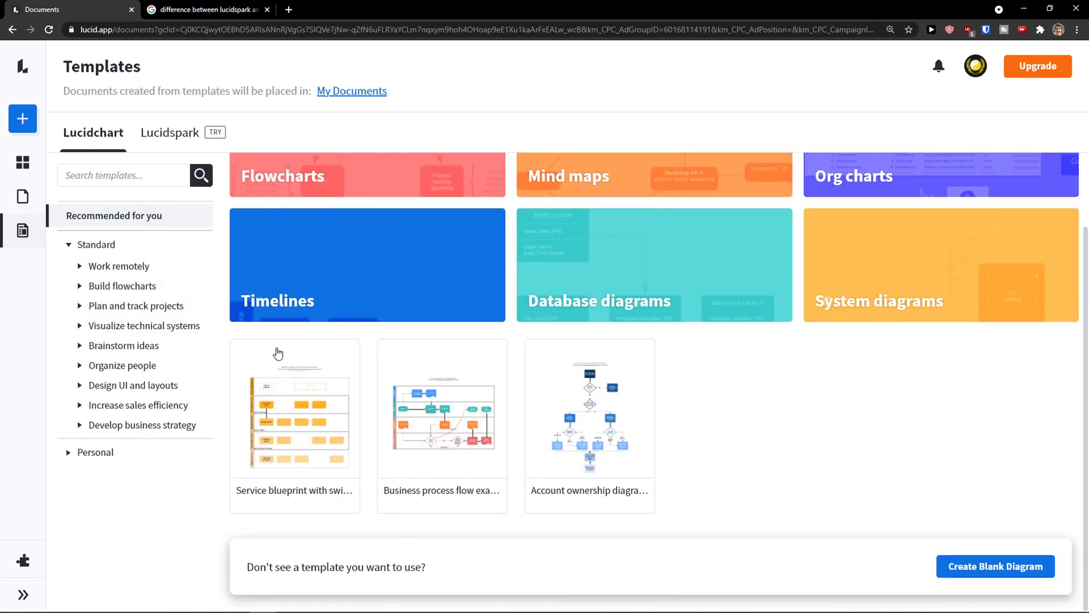
pyautogui.click(117, 286)
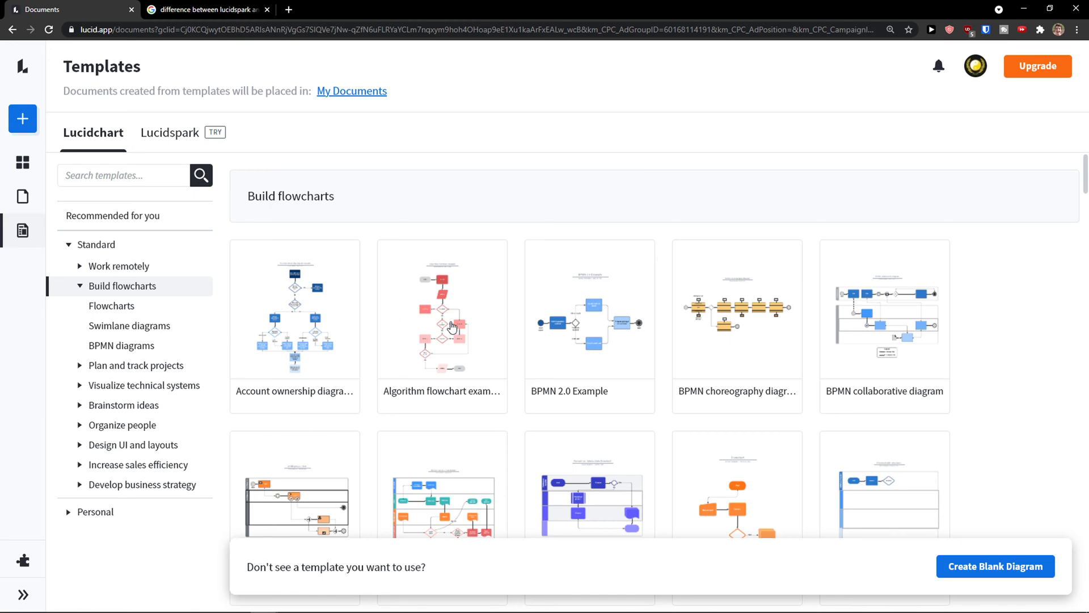
# Preview and close the Algorithm flowchart example, then scroll down the template grid
pyautogui.click(449, 325)
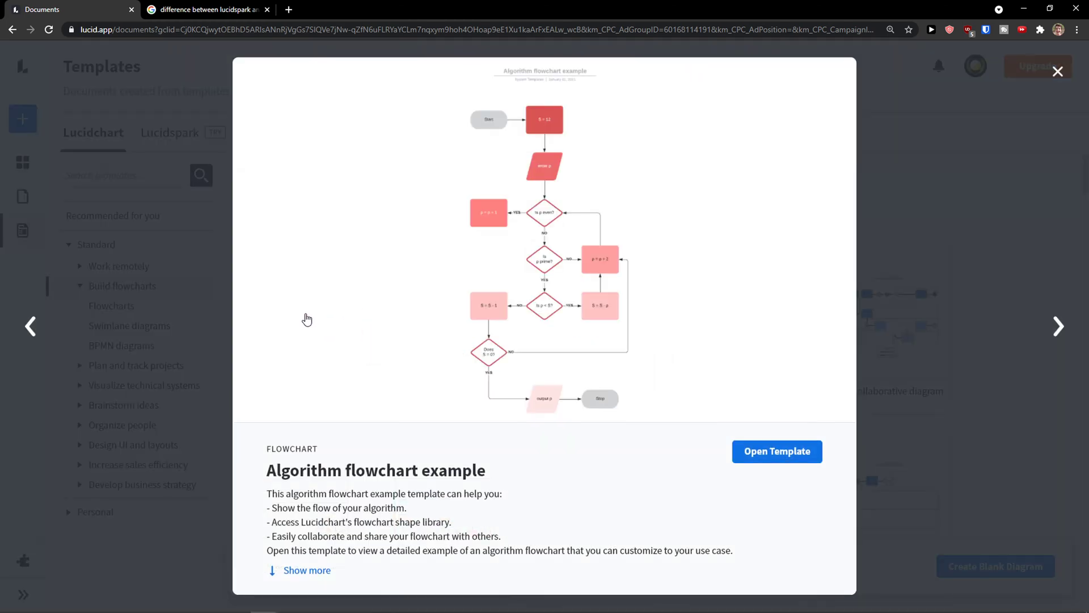
pyautogui.click(177, 339)
pyautogui.scroll(-3, 329, 341)
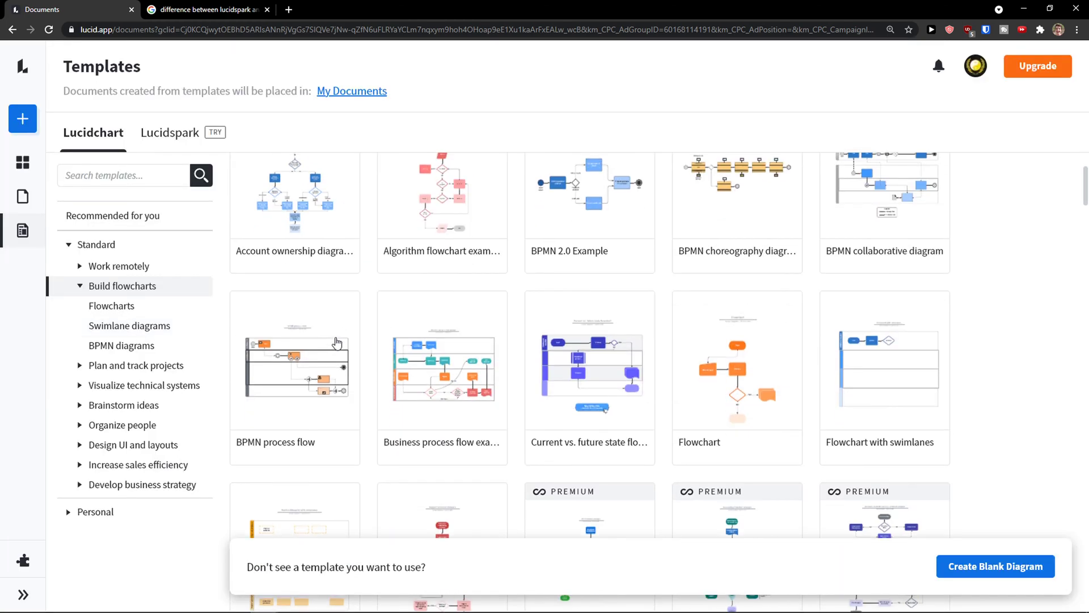
pyautogui.scroll(-1, 764, 378)
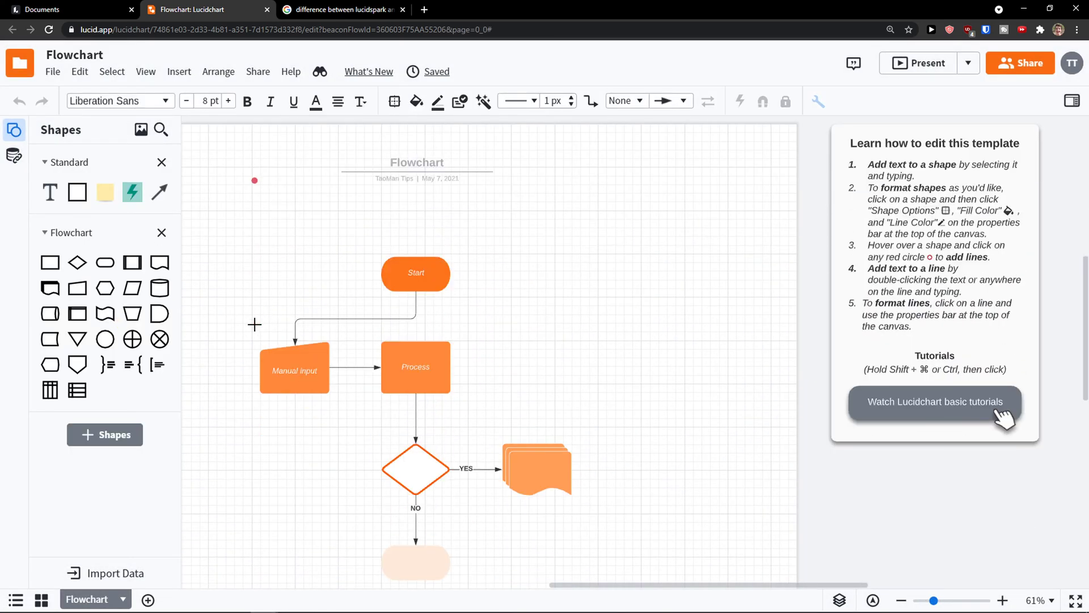
# Pan around the flowchart's sample shapes and dismiss the Try paid features free! banner
pyautogui.moveTo(501, 371); pyautogui.dragTo(542, 366)
pyautogui.scroll(-1, 543, 367)
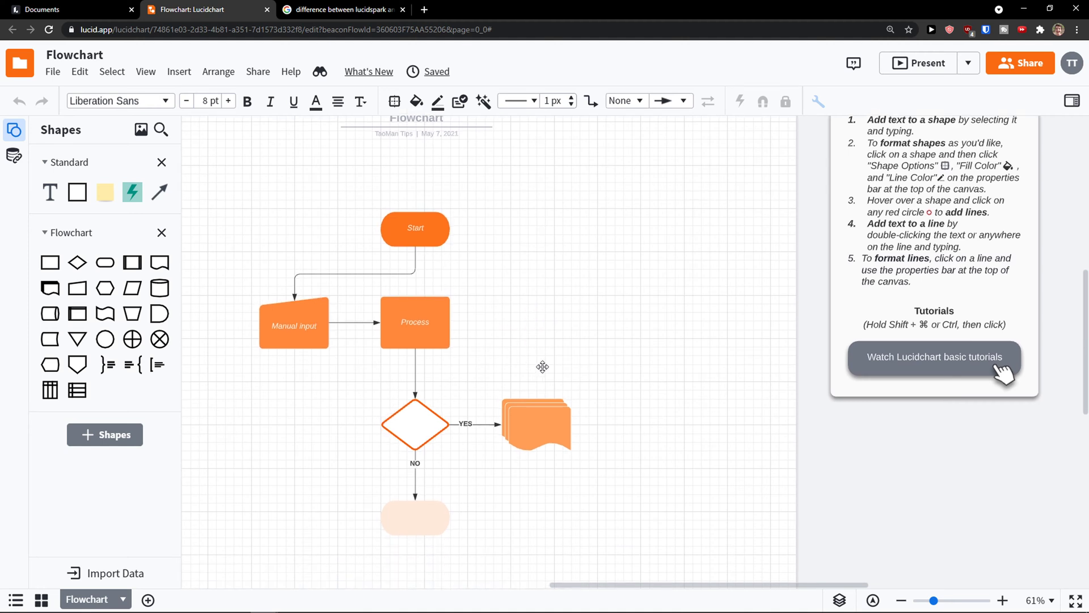
pyautogui.hscroll(5, 494, 343)
pyautogui.hscroll(-10, 494, 343)
pyautogui.hscroll(5, 355, 432)
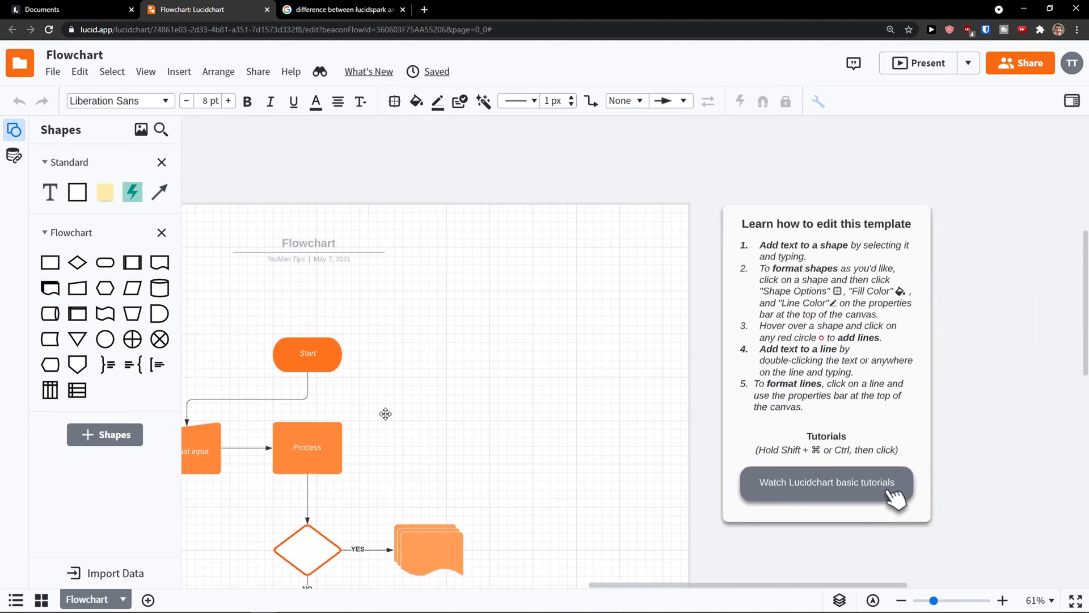
pyautogui.hscroll(-3, 384, 413)
pyautogui.hscroll(-5, 326, 454)
pyautogui.scroll(-5, 326, 454)
pyautogui.scroll(-1, 437, 340)
pyautogui.hscroll(1, 443, 320)
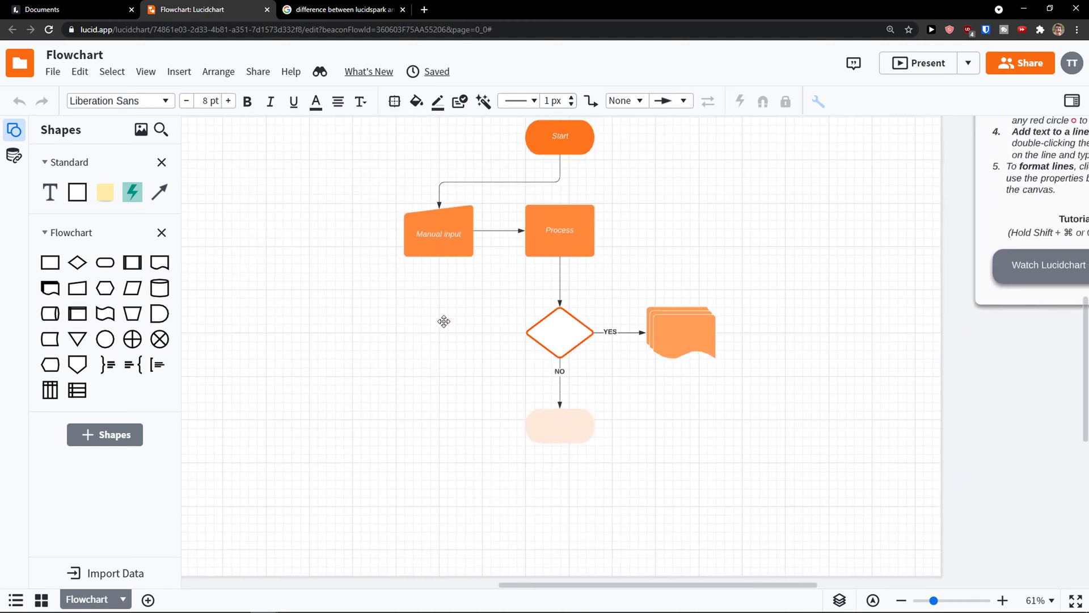
pyautogui.hscroll(-2, 441, 343)
pyautogui.scroll(1, 441, 343)
pyautogui.scroll(-1, 441, 343)
pyautogui.hscroll(4, 462, 308)
pyautogui.scroll(2, 462, 308)
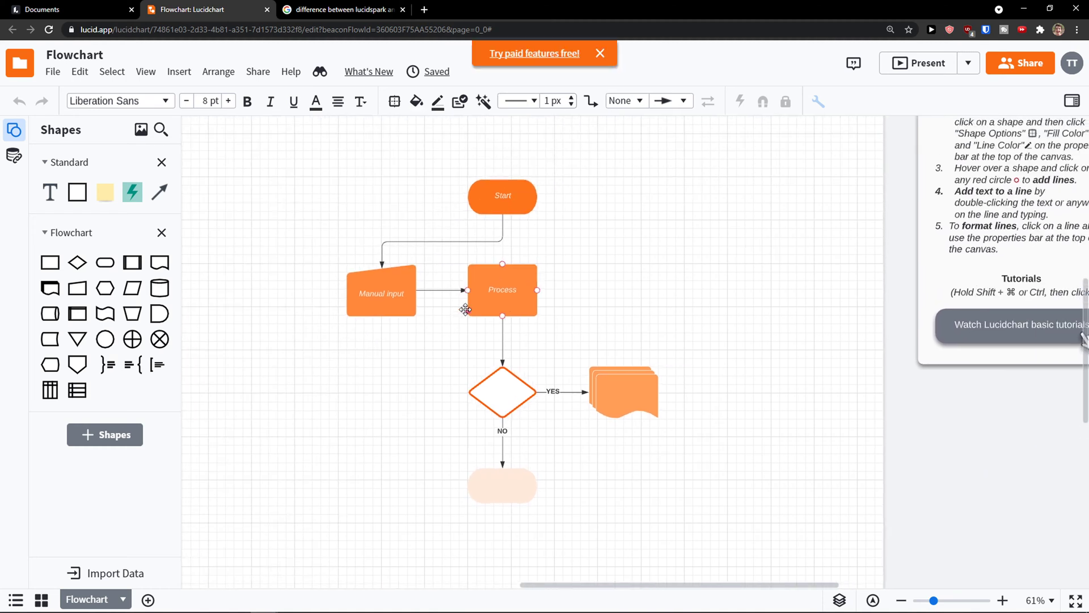
pyautogui.scroll(3, 425, 330)
pyautogui.scroll(-2, 424, 330)
pyautogui.hscroll(1, 424, 330)
pyautogui.scroll(3, 426, 346)
pyautogui.hscroll(-4, 425, 346)
pyautogui.scroll(-3, 431, 360)
pyautogui.hscroll(2, 430, 360)
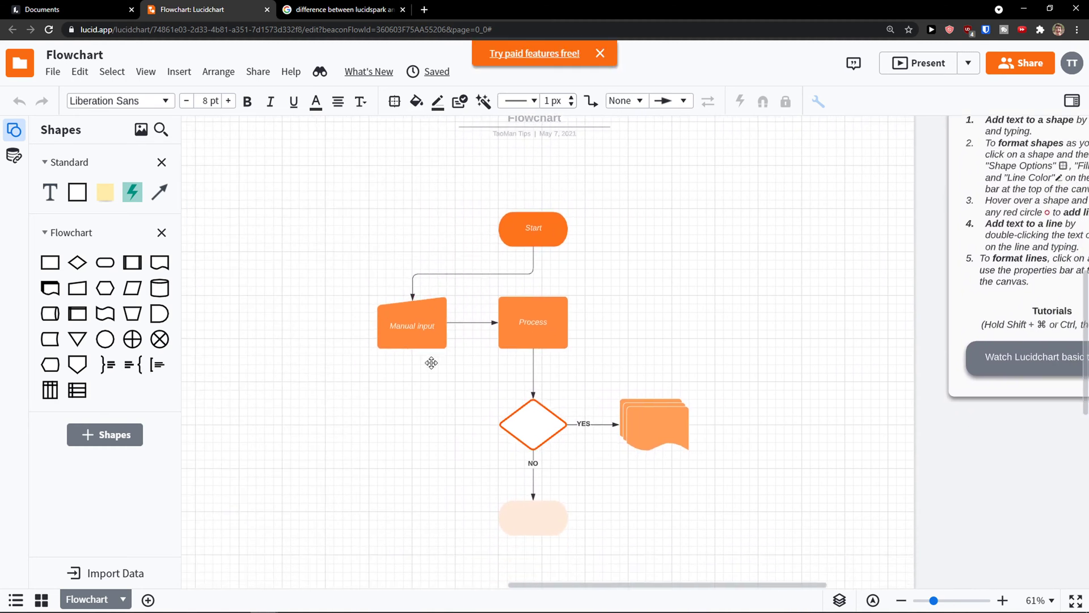
pyautogui.scroll(-2, 431, 360)
pyautogui.click(600, 54)
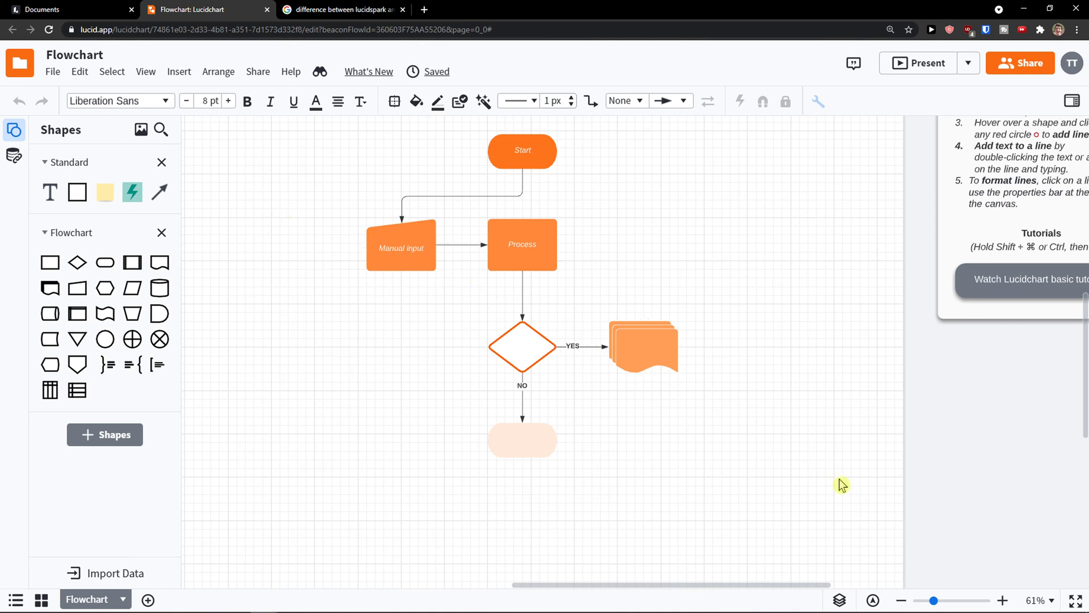
pyautogui.moveTo(933, 601); pyautogui.dragTo(942, 601)
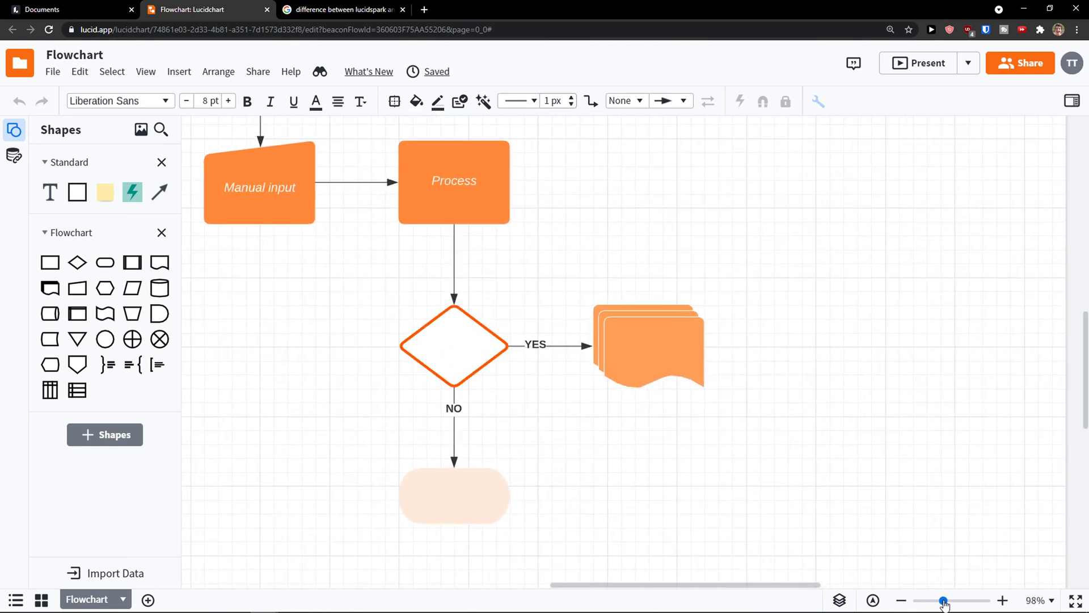
pyautogui.scroll(1, 647, 496)
pyautogui.scroll(-1, 629, 486)
pyautogui.moveTo(729, 584); pyautogui.dragTo(688, 586)
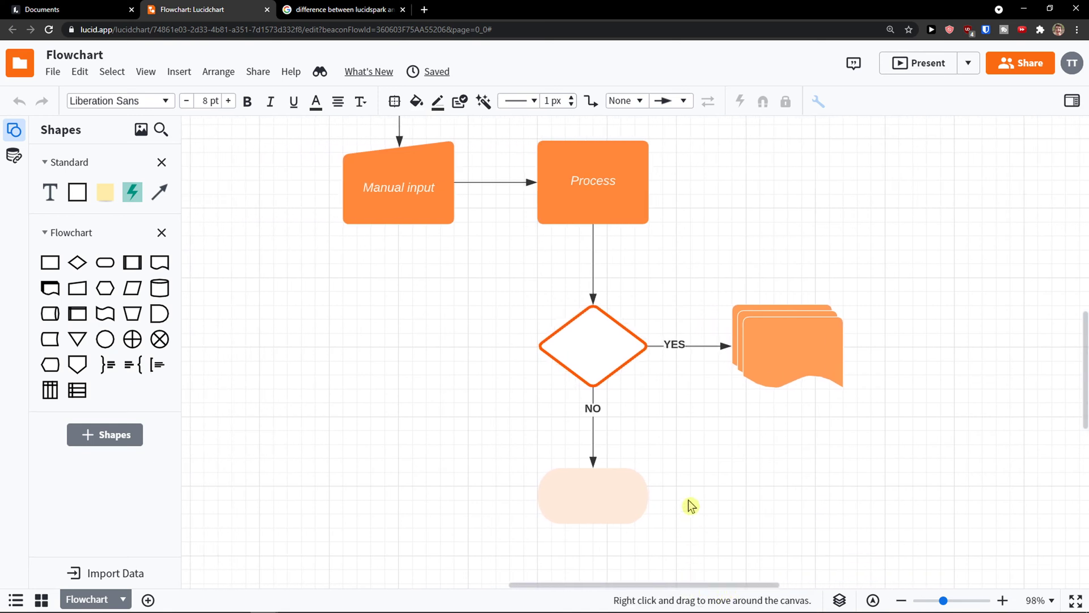
pyautogui.moveTo(944, 600); pyautogui.dragTo(956, 603)
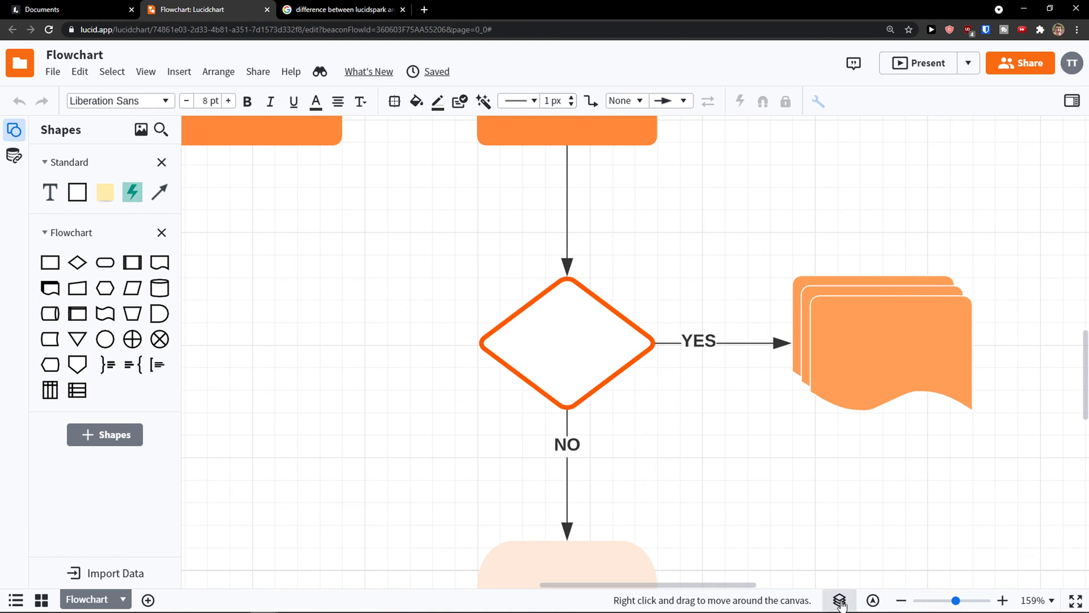
pyautogui.click(882, 605)
pyautogui.moveTo(879, 528)
pyautogui.mouseDown()
pyautogui.moveTo(872, 511)
pyautogui.moveTo(879, 522)
pyautogui.mouseUp()
pyautogui.click(875, 603)
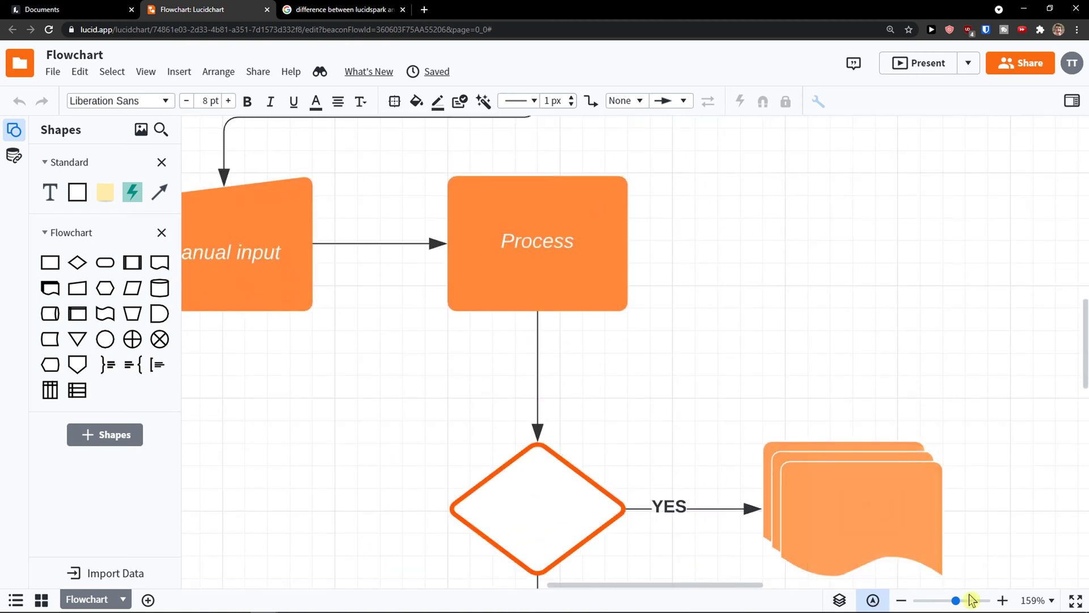
pyautogui.click(1050, 601)
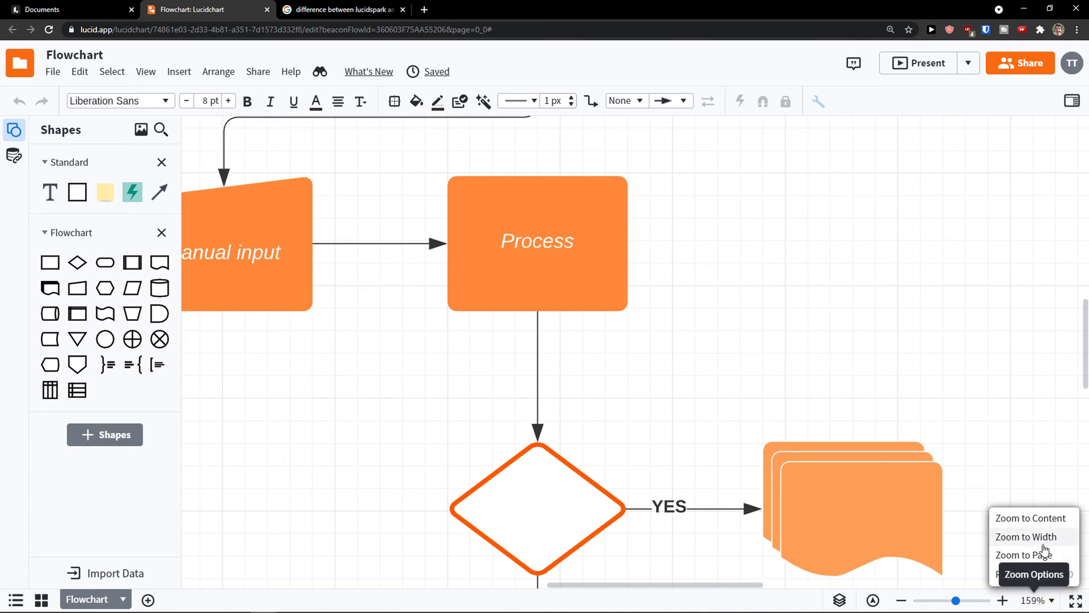
pyautogui.click(1044, 519)
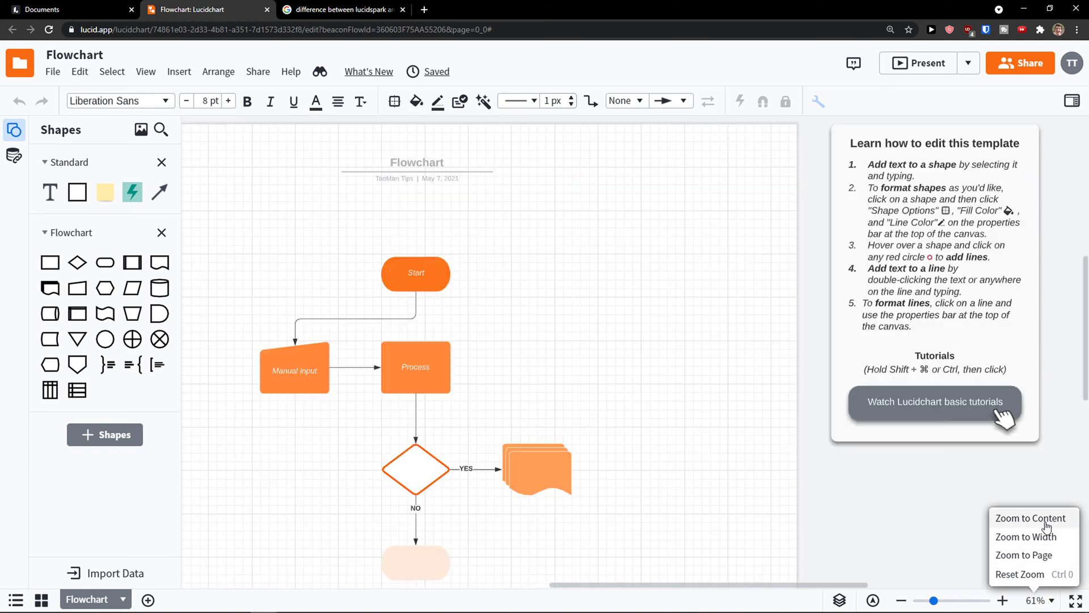
pyautogui.click(1039, 540)
pyautogui.click(1031, 558)
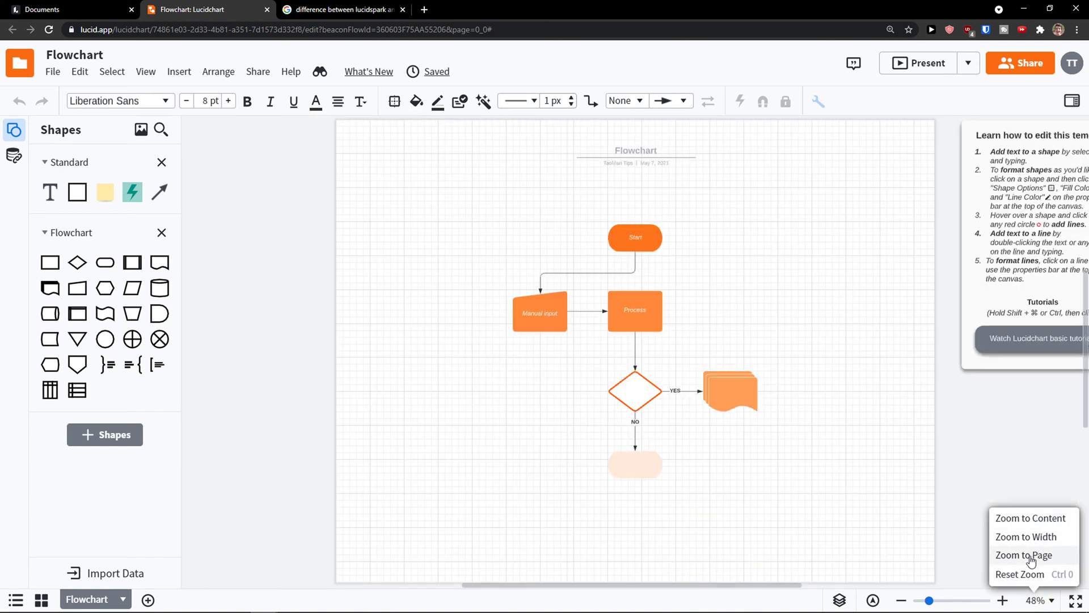
pyautogui.click(1039, 537)
pyautogui.click(1040, 518)
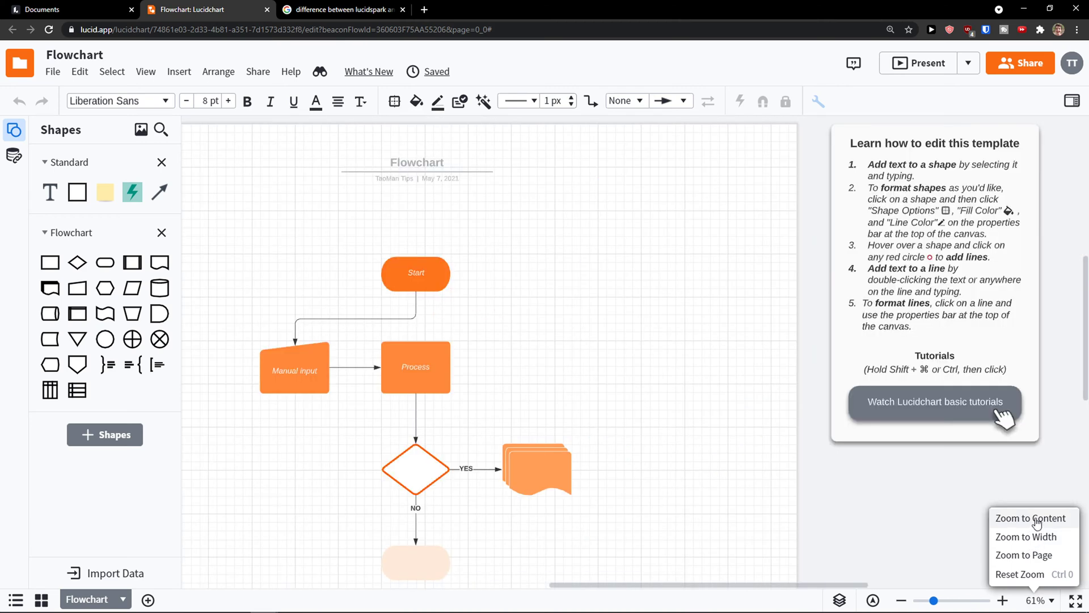
pyautogui.scroll(1, 606, 442)
pyautogui.scroll(-3, 605, 442)
pyautogui.hscroll(-3, 605, 442)
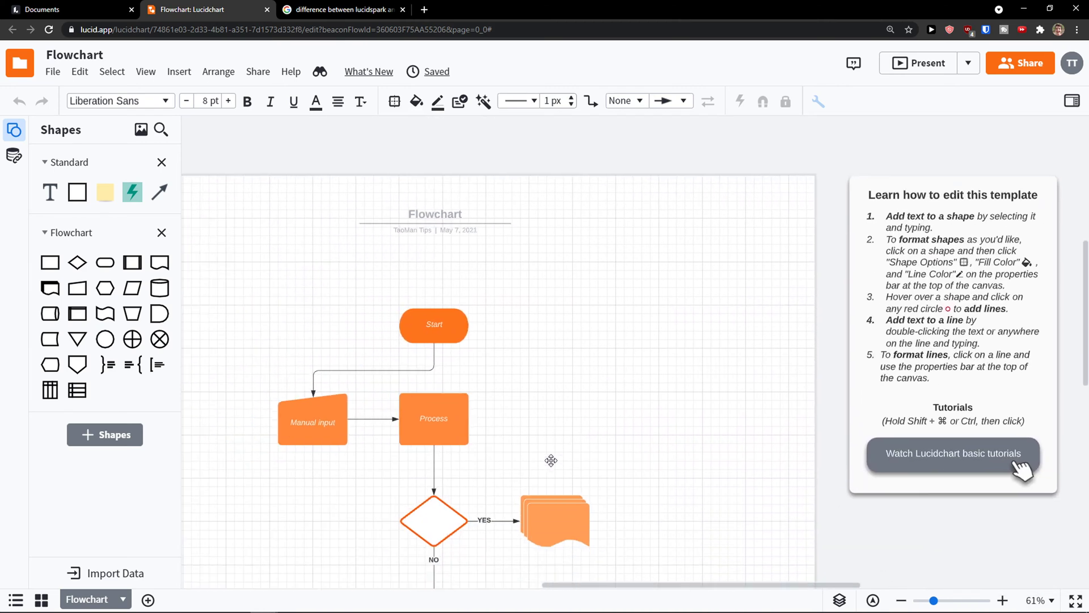
pyautogui.scroll(-2, 604, 445)
pyautogui.moveTo(934, 603); pyautogui.dragTo(949, 601)
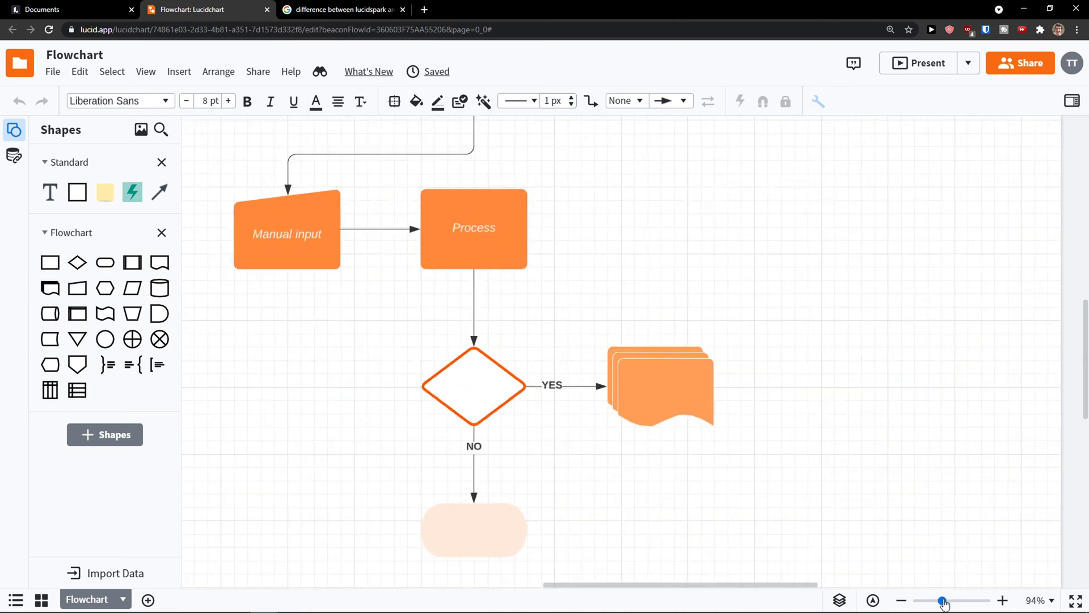
pyautogui.hscroll(3, 474, 369)
pyautogui.scroll(-3, 474, 369)
pyautogui.scroll(7, 414, 334)
pyautogui.hscroll(-5, 414, 333)
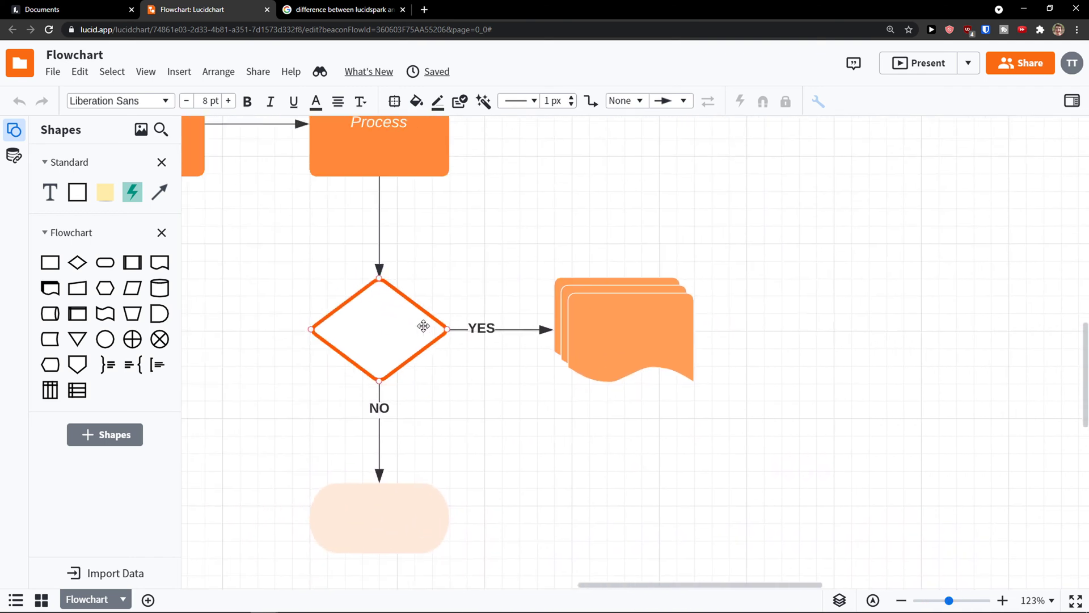
pyautogui.scroll(1, 436, 331)
pyautogui.hscroll(-1, 435, 332)
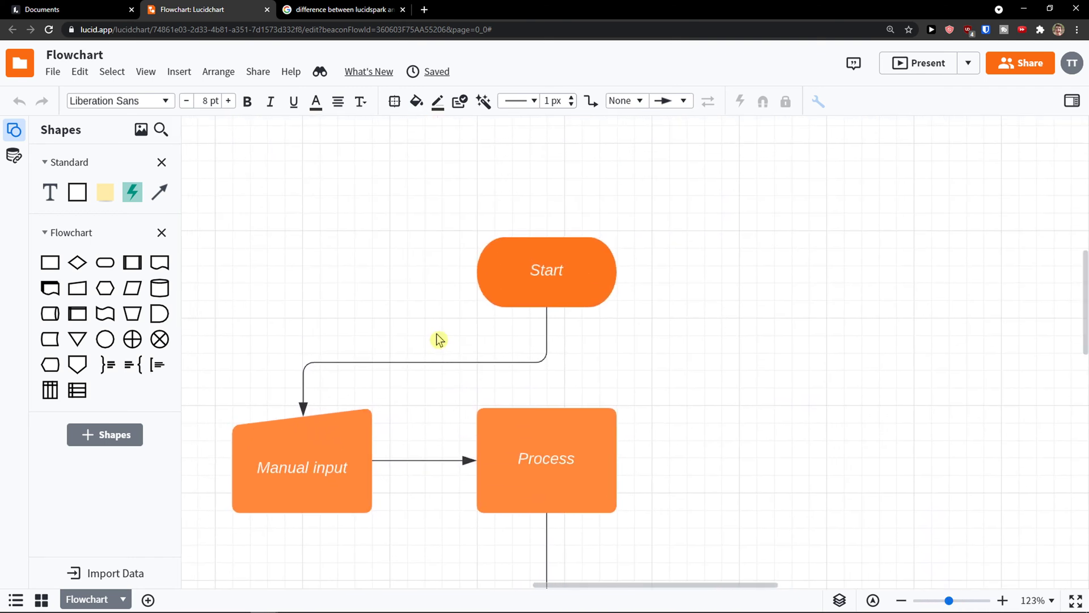
pyautogui.click(121, 103)
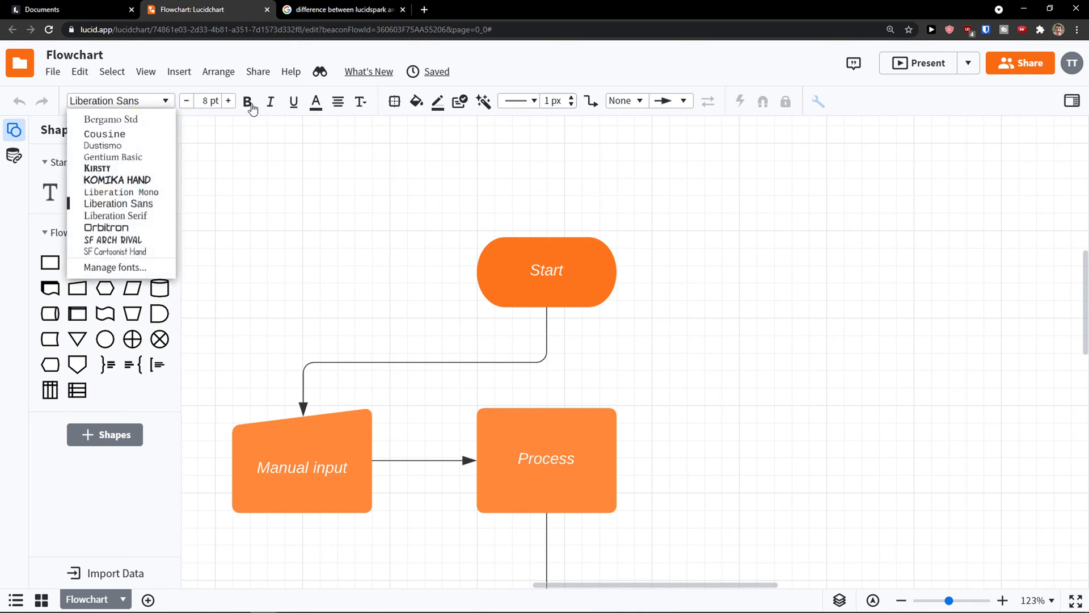
pyautogui.click(396, 103)
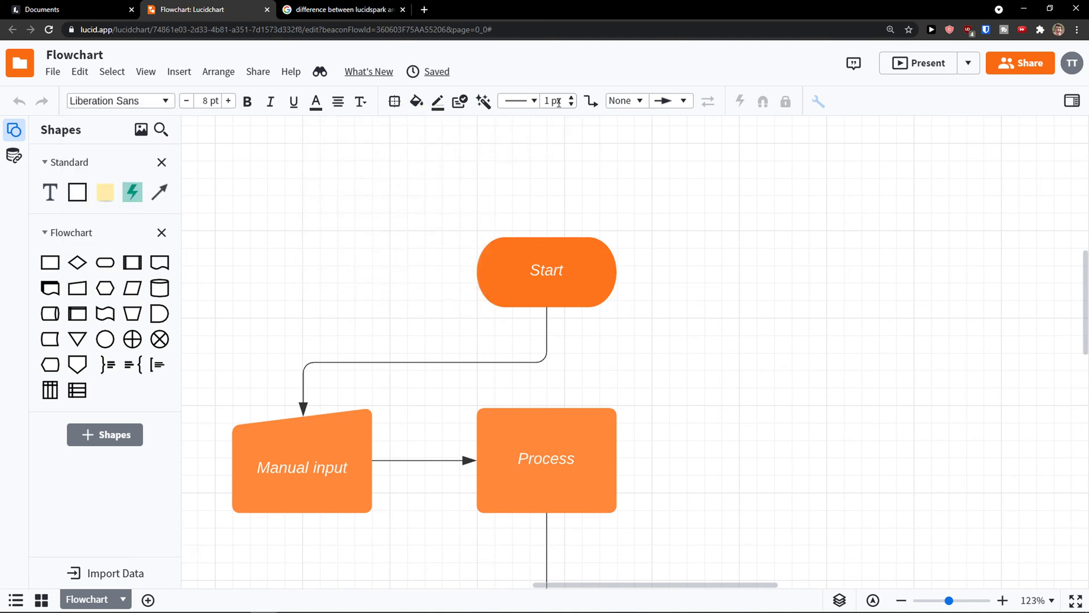
pyautogui.hscroll(3, 322, 254)
pyautogui.scroll(-2, 313, 254)
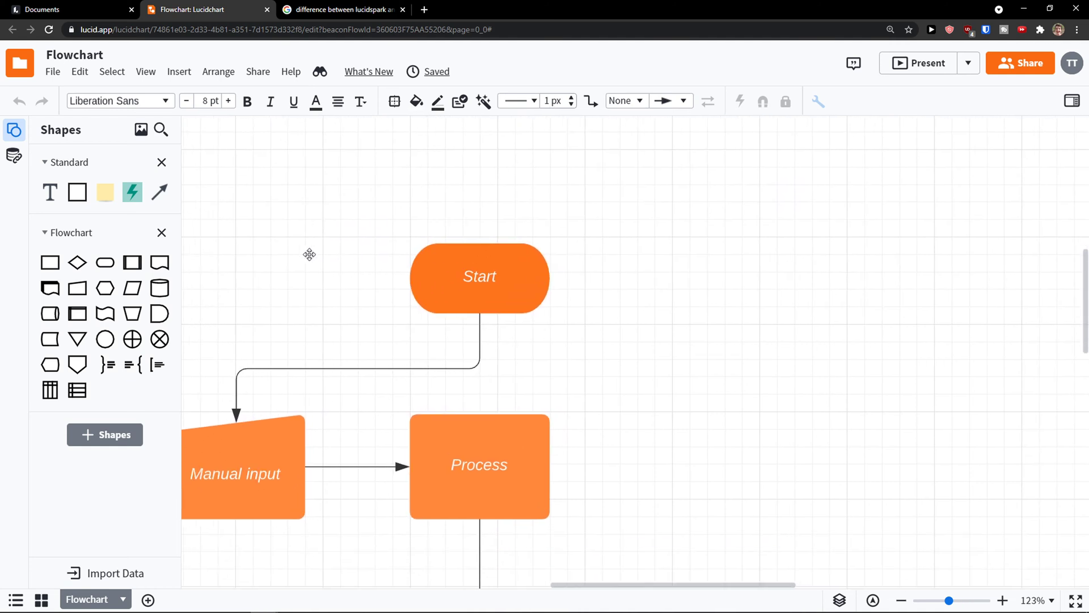
pyautogui.hscroll(-3, 315, 255)
pyautogui.scroll(-1, 321, 256)
pyautogui.click(525, 253)
pyautogui.click(453, 270)
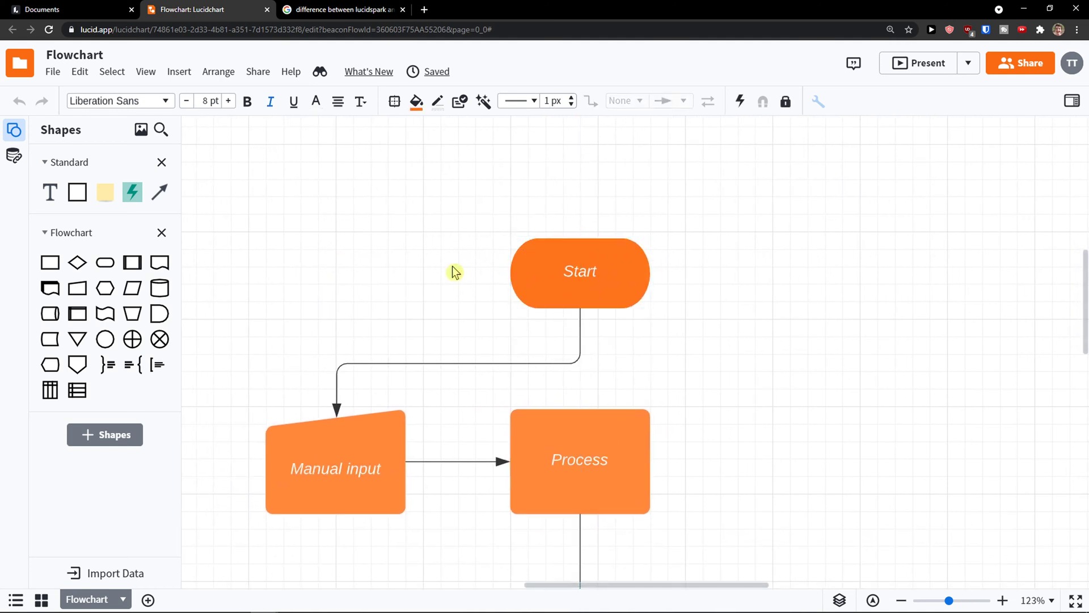
pyautogui.click(540, 268)
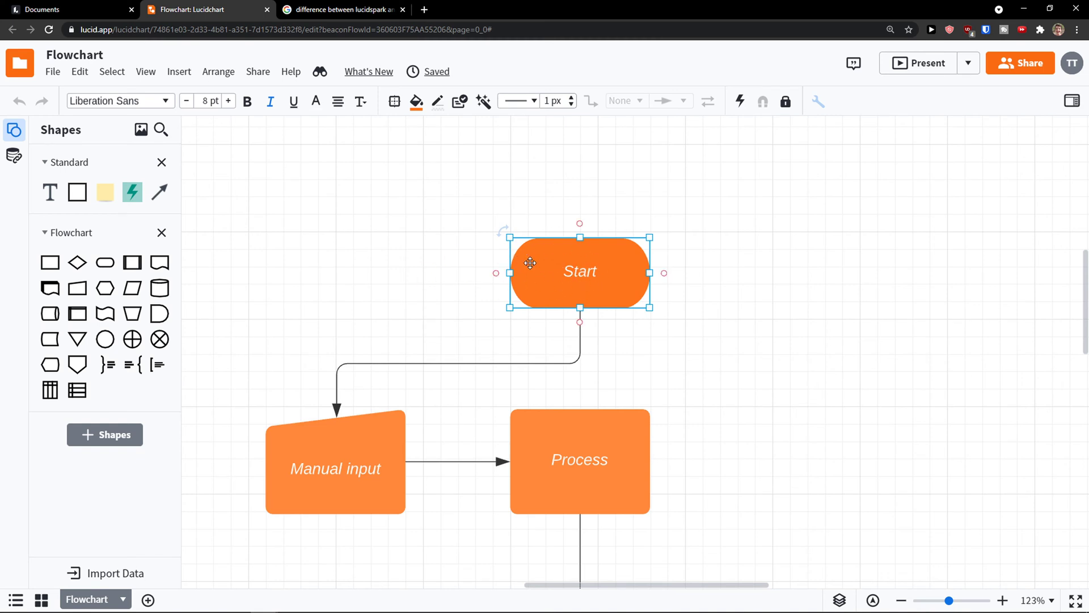
# Thicken the connector from Start to Manual input to 5 px
pyautogui.moveTo(562, 240)
pyautogui.mouseDown()
pyautogui.moveTo(573, 253)
pyautogui.moveTo(545, 248)
pyautogui.mouseUp()
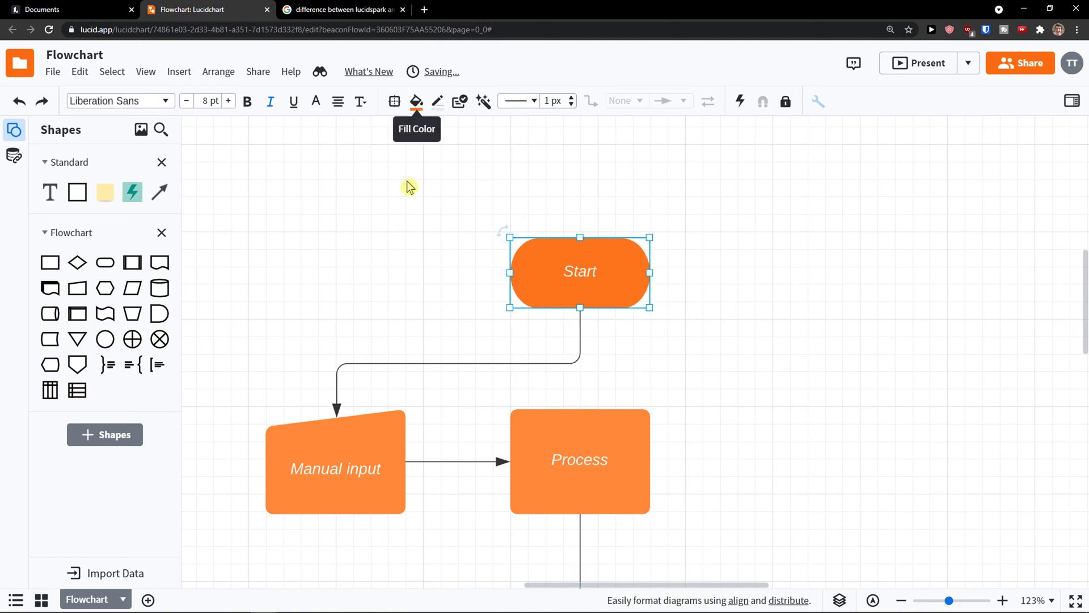
pyautogui.click(337, 370)
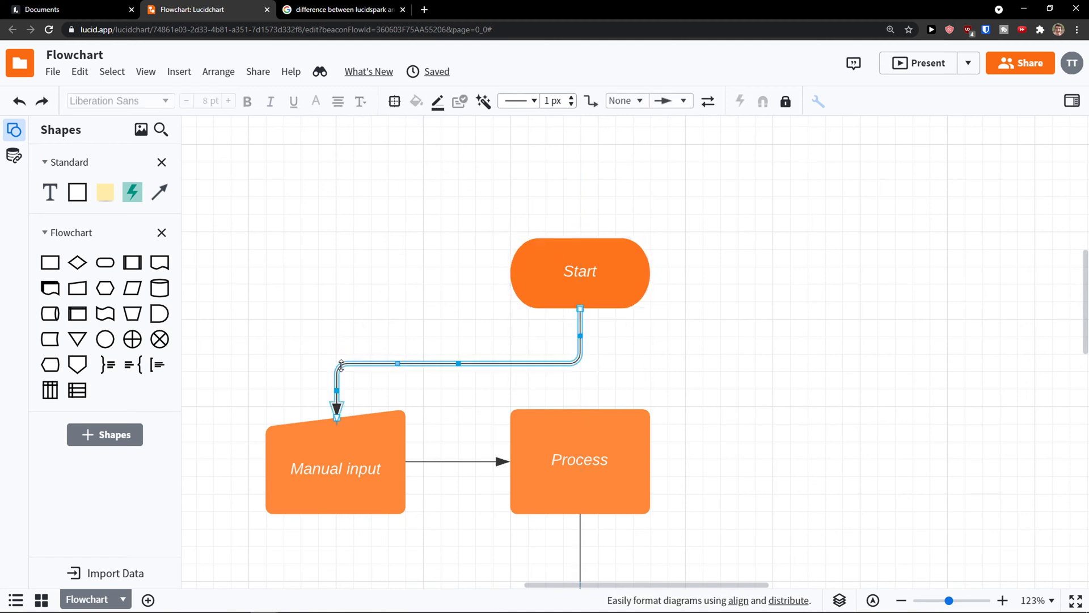
pyautogui.click(517, 104)
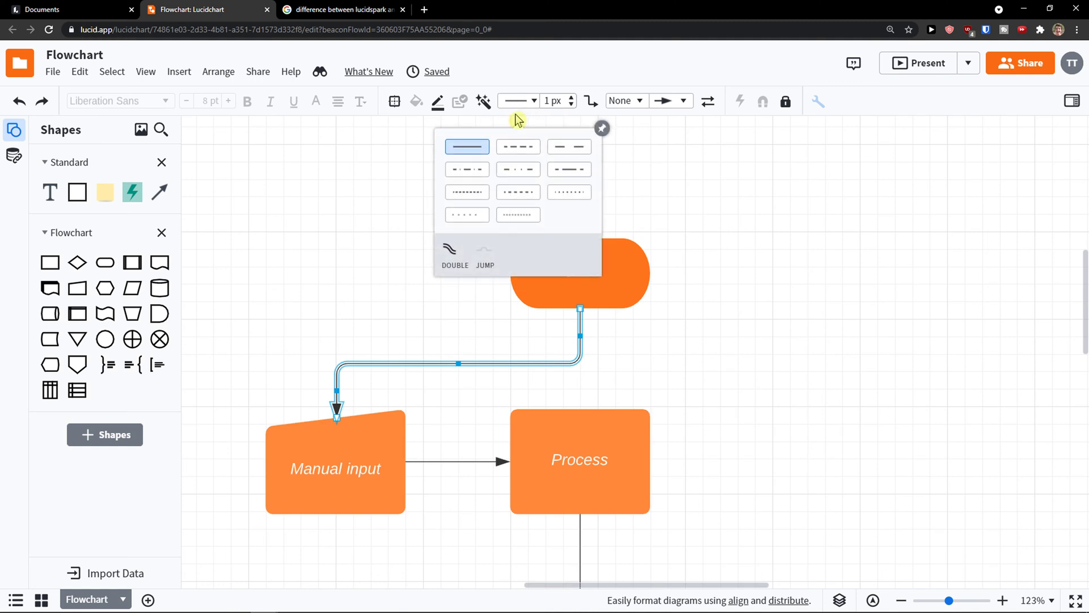
pyautogui.click(571, 98)
pyautogui.click(571, 98)
pyautogui.click(571, 97)
pyautogui.click(571, 97)
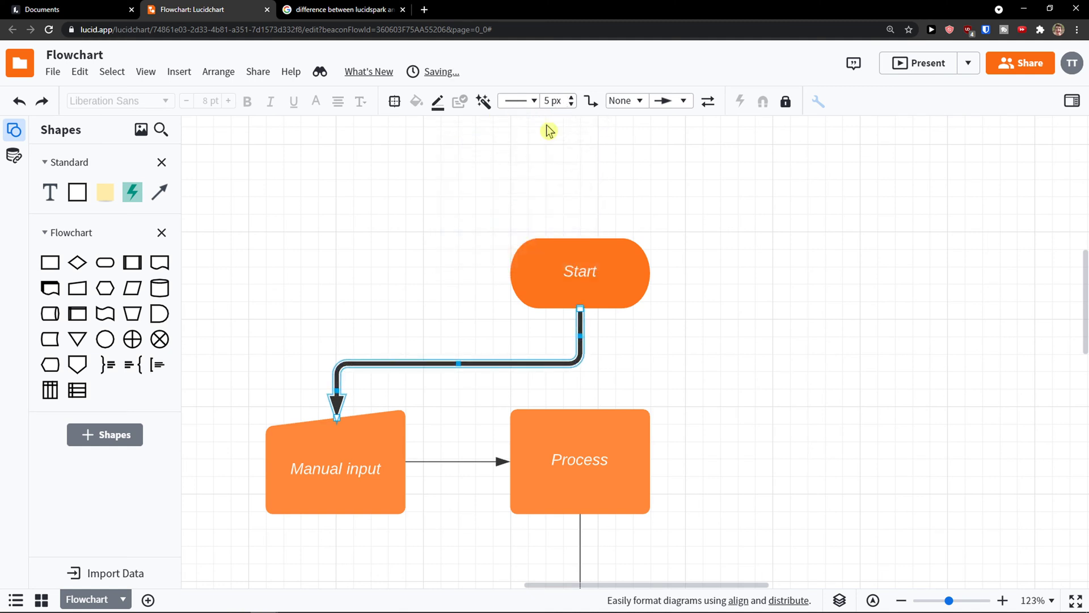
pyautogui.click(548, 131)
# End the Start–Manual input connector in a filled black square and thin it to 3 px
pyautogui.click(408, 364)
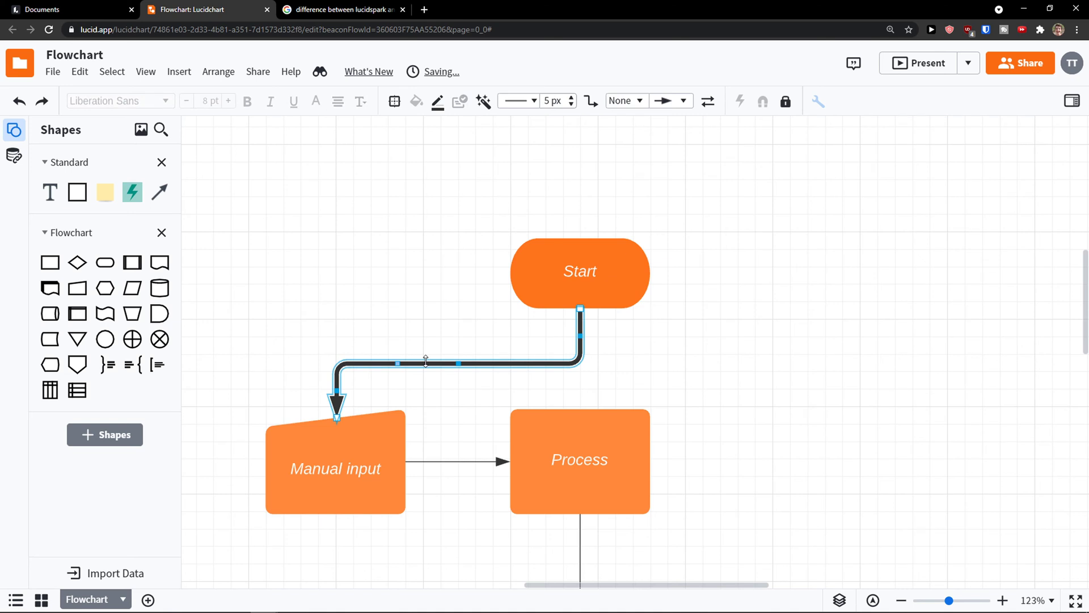
pyautogui.click(675, 101)
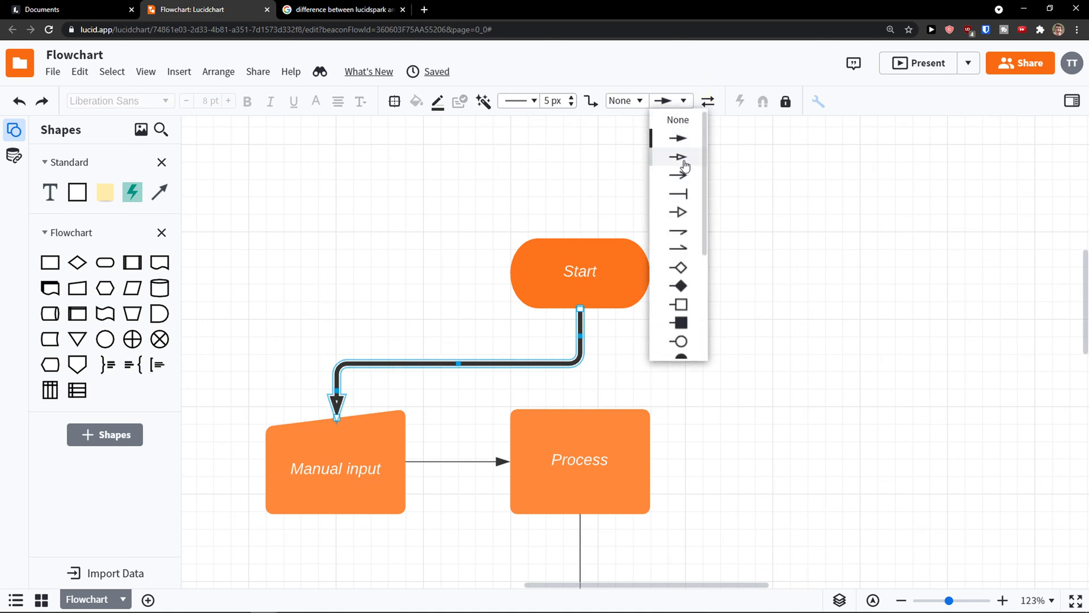
pyautogui.scroll(-1, 681, 267)
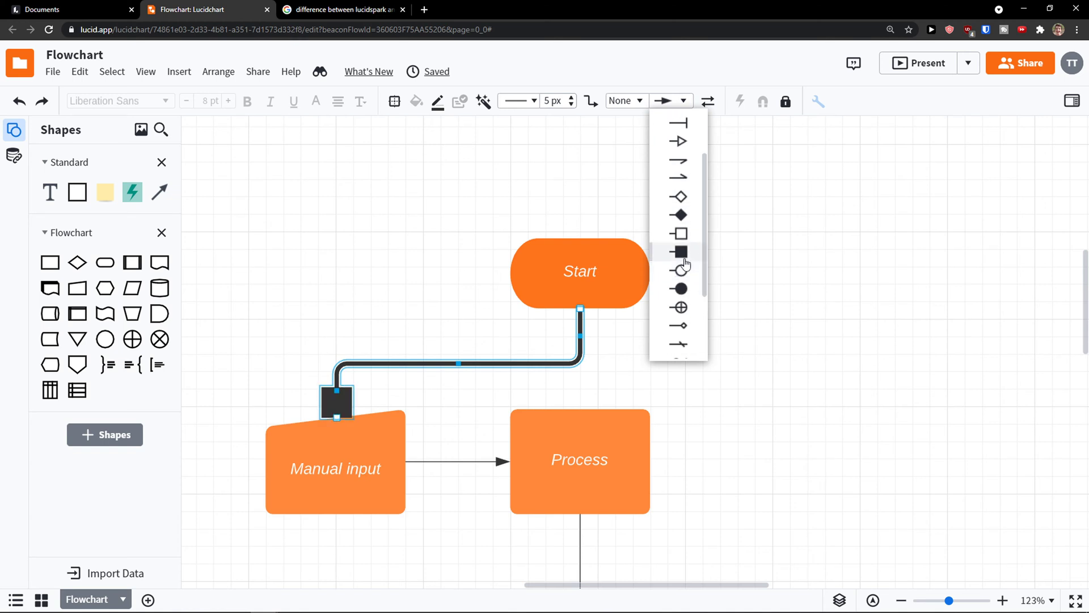
pyautogui.click(680, 263)
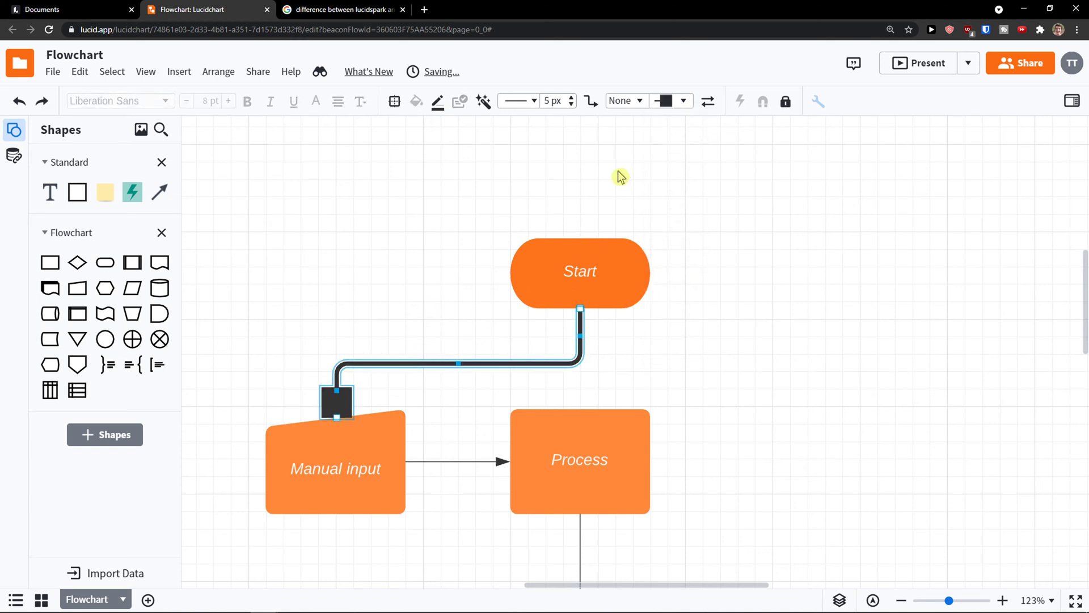
pyautogui.click(571, 105)
pyautogui.click(571, 106)
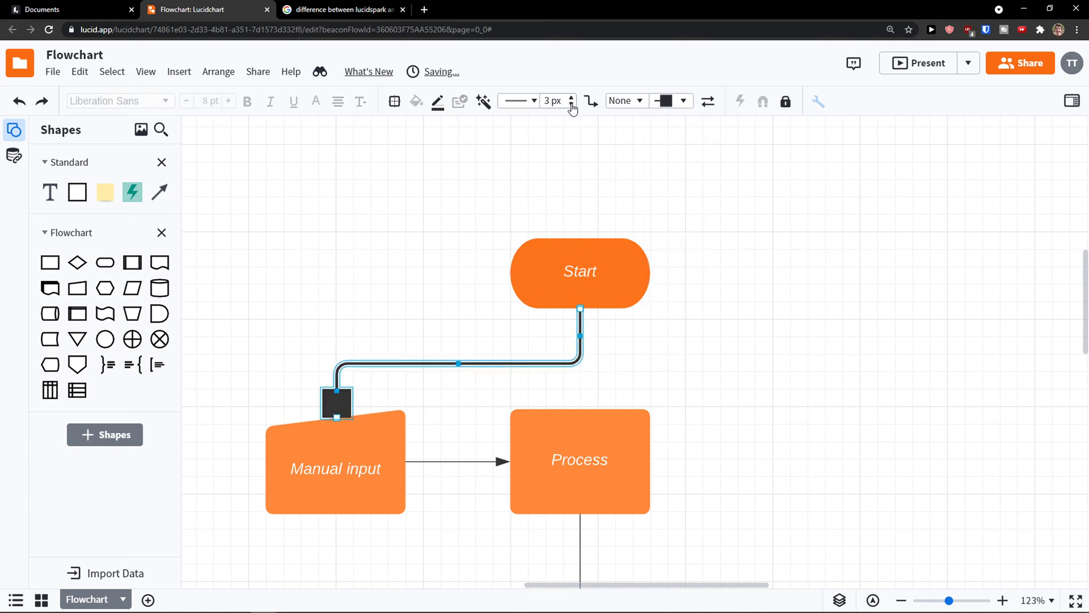
pyautogui.click(462, 197)
# Add a text box reading 'THIS IS A TEXT' and move it just above Start
pyautogui.moveTo(54, 194); pyautogui.dragTo(407, 202)
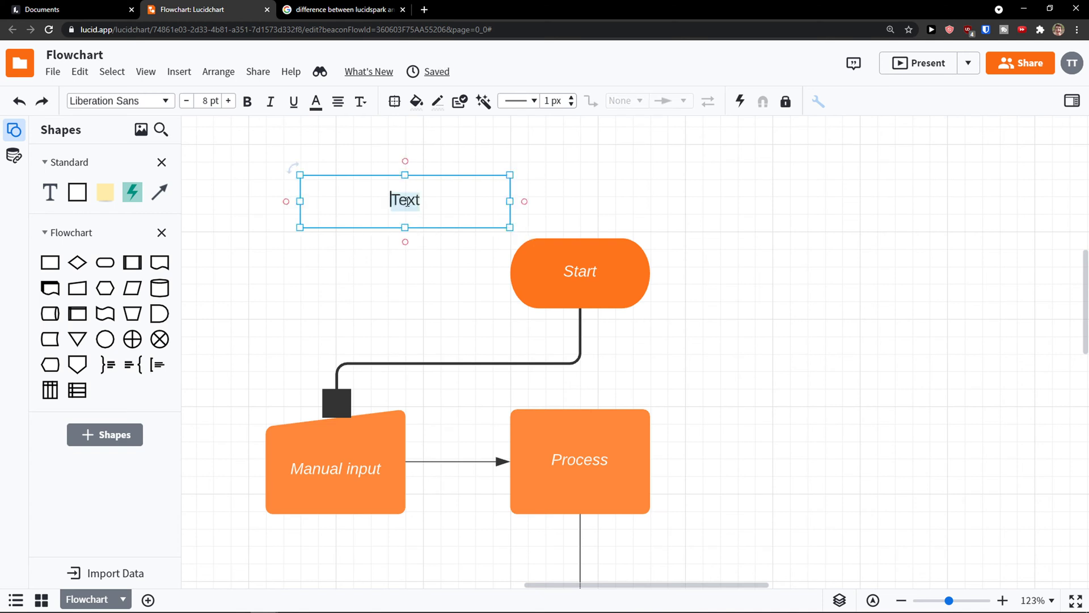
pyautogui.write('Z')
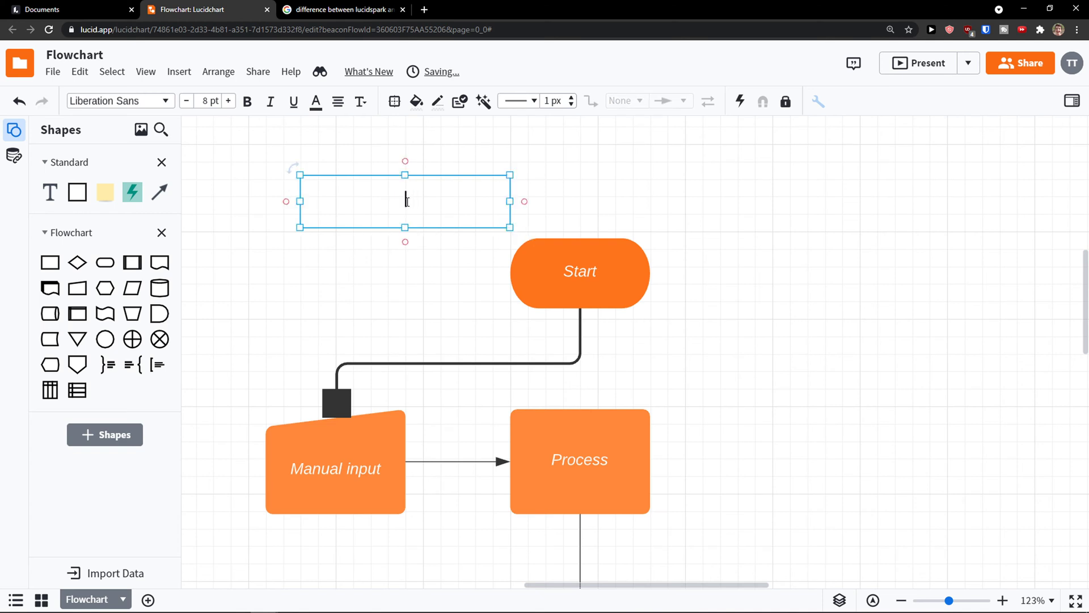
pyautogui.write('HIS IS A TEXT')
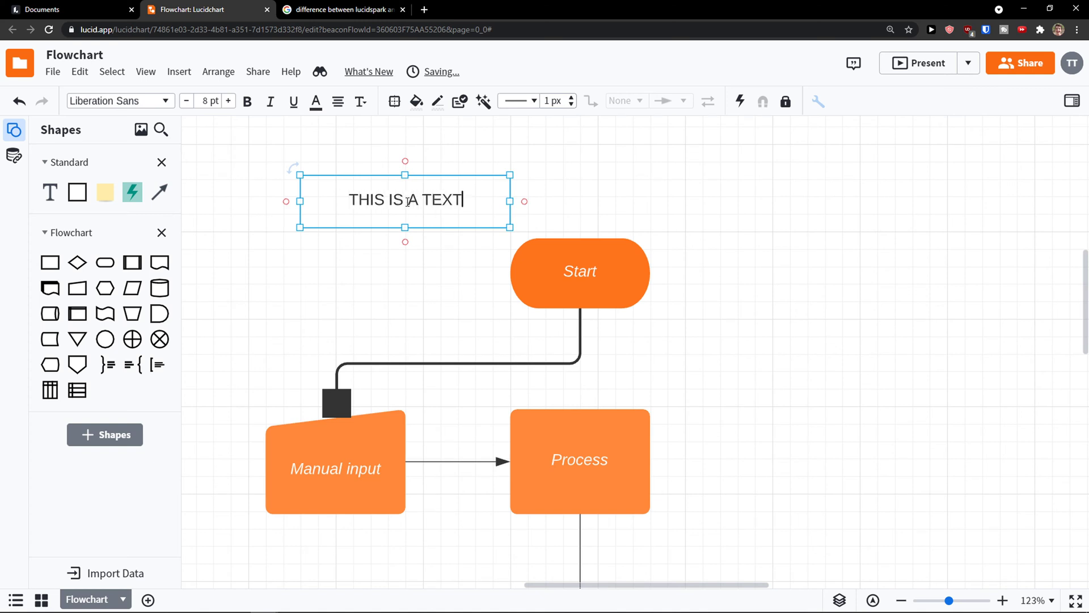
pyautogui.click(366, 245)
pyautogui.moveTo(369, 201); pyautogui.dragTo(548, 188)
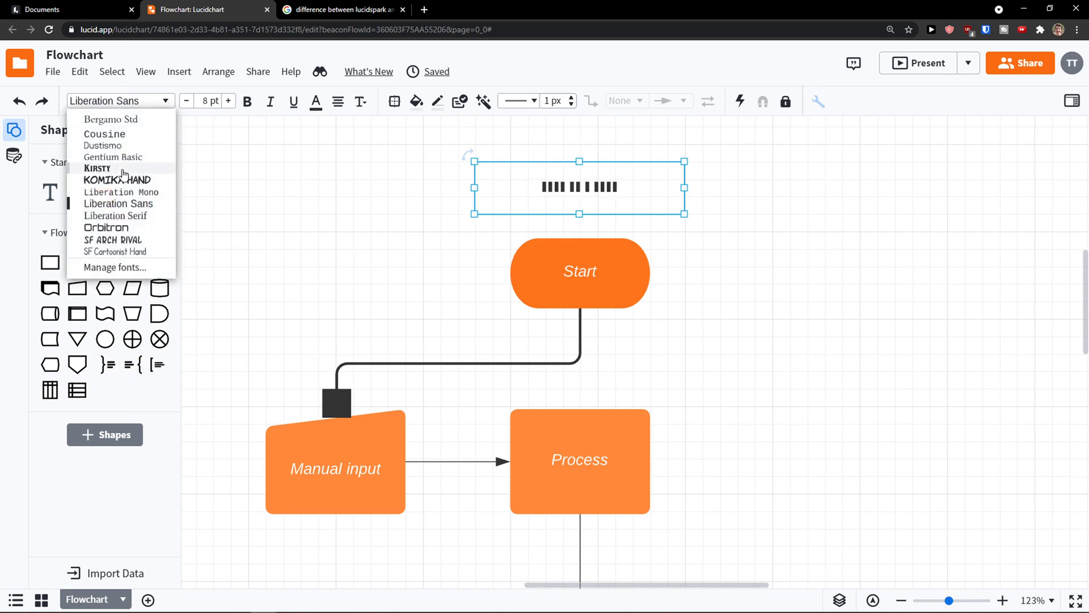
# Style the title in Kirsty at 16 pt with underline, then drop a rectangle near the top left
pyautogui.click(126, 169)
pyautogui.click(228, 101)
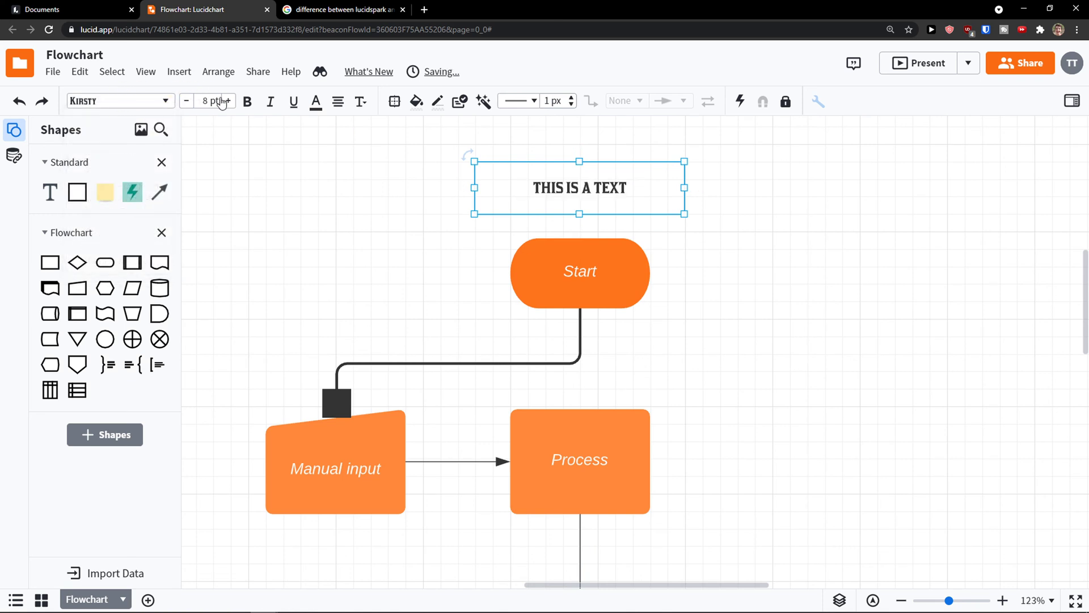
pyautogui.click(228, 101)
pyautogui.click(228, 101)
pyautogui.click(228, 101)
pyautogui.click(228, 101)
pyautogui.click(228, 101)
pyautogui.click(228, 101)
pyautogui.click(228, 101)
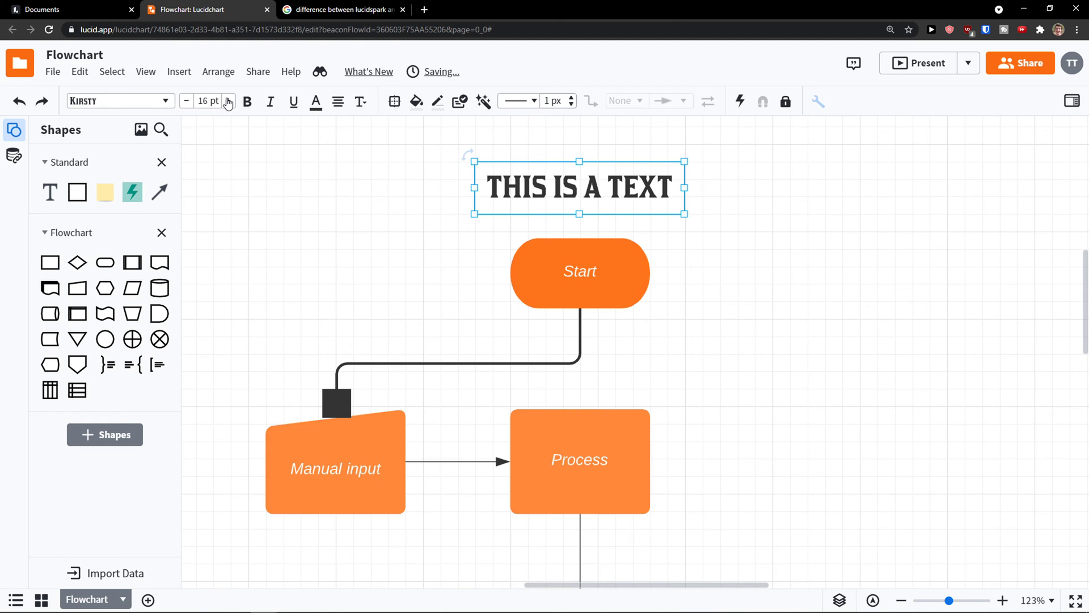
pyautogui.click(248, 103)
pyautogui.click(248, 103)
pyautogui.click(293, 105)
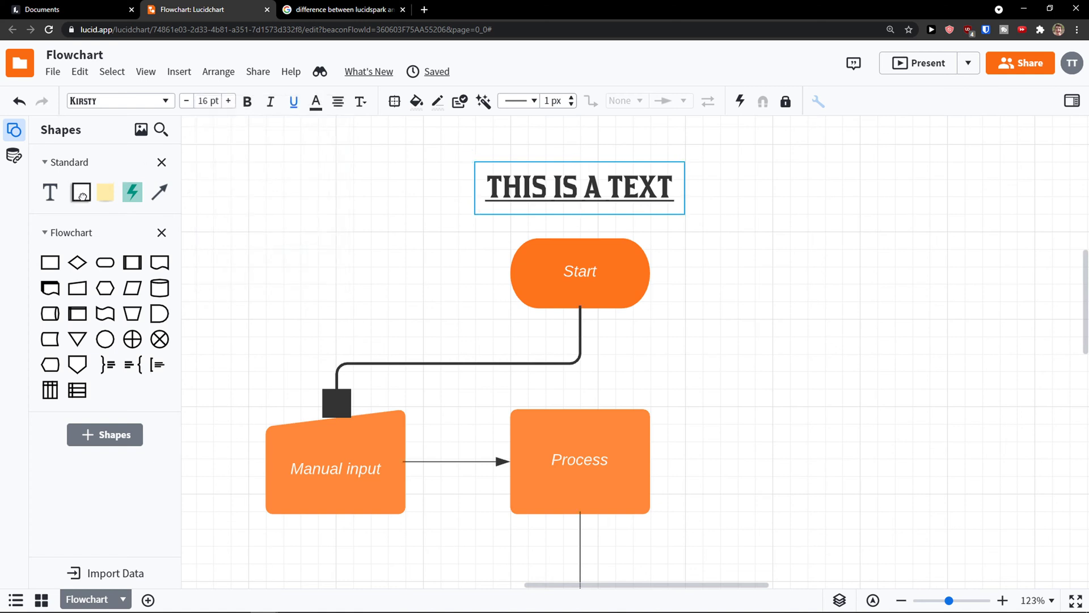
pyautogui.moveTo(77, 188); pyautogui.dragTo(302, 220)
# Resize the new rectangle to Manual input's 2.54 cm width, shorten it, and fill it orange
pyautogui.rightClick(324, 221)
pyautogui.moveTo(406, 226)
pyautogui.mouseDown()
pyautogui.moveTo(385, 225)
pyautogui.moveTo(407, 229)
pyautogui.mouseUp()
pyautogui.moveTo(335, 294); pyautogui.dragTo(257, 272)
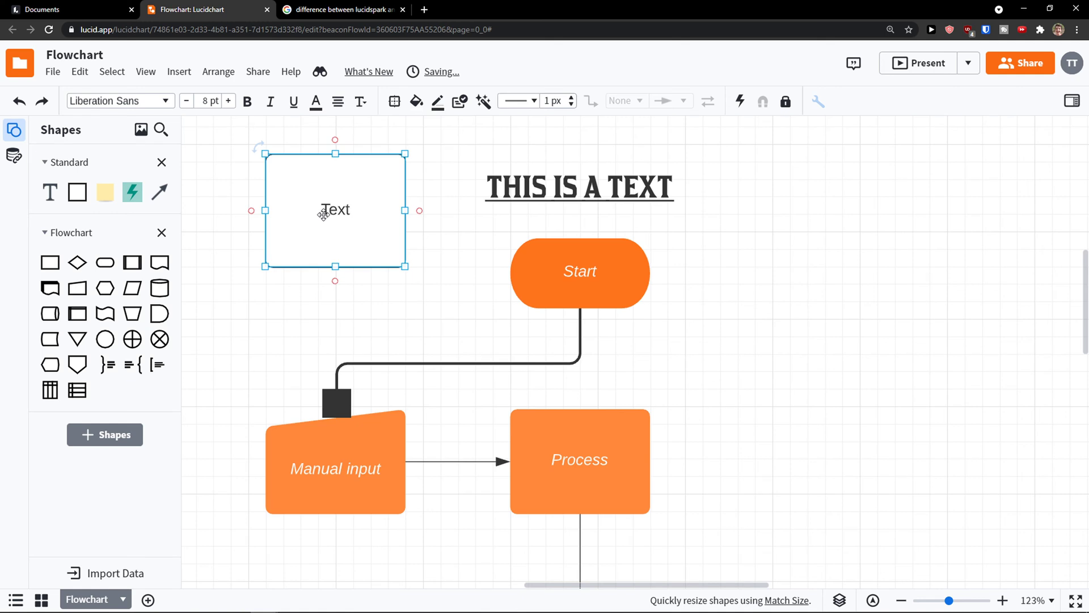
pyautogui.click(417, 102)
pyautogui.click(376, 219)
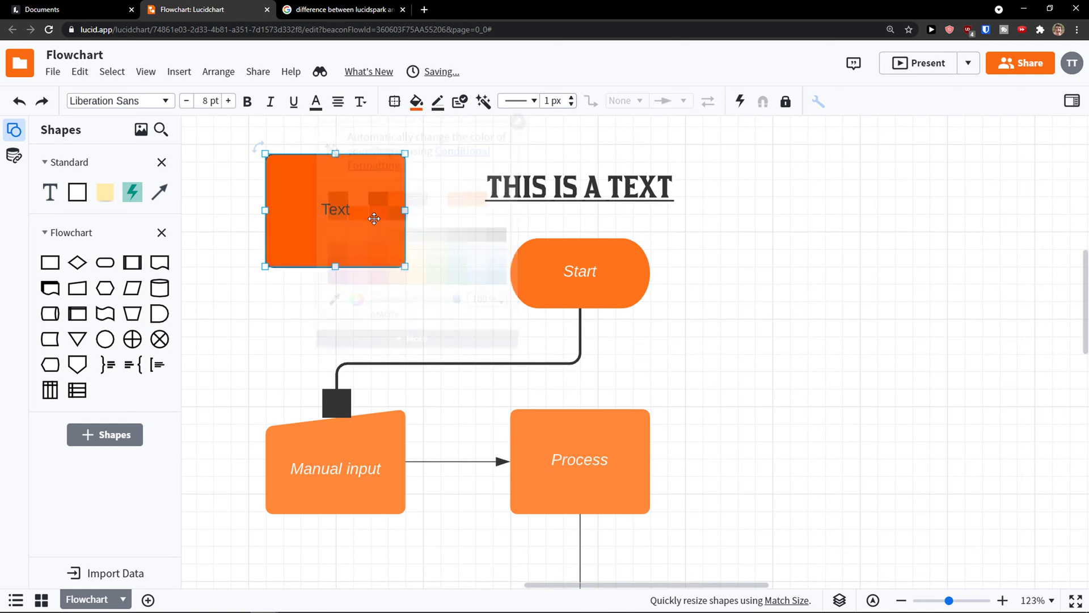
pyautogui.click(398, 104)
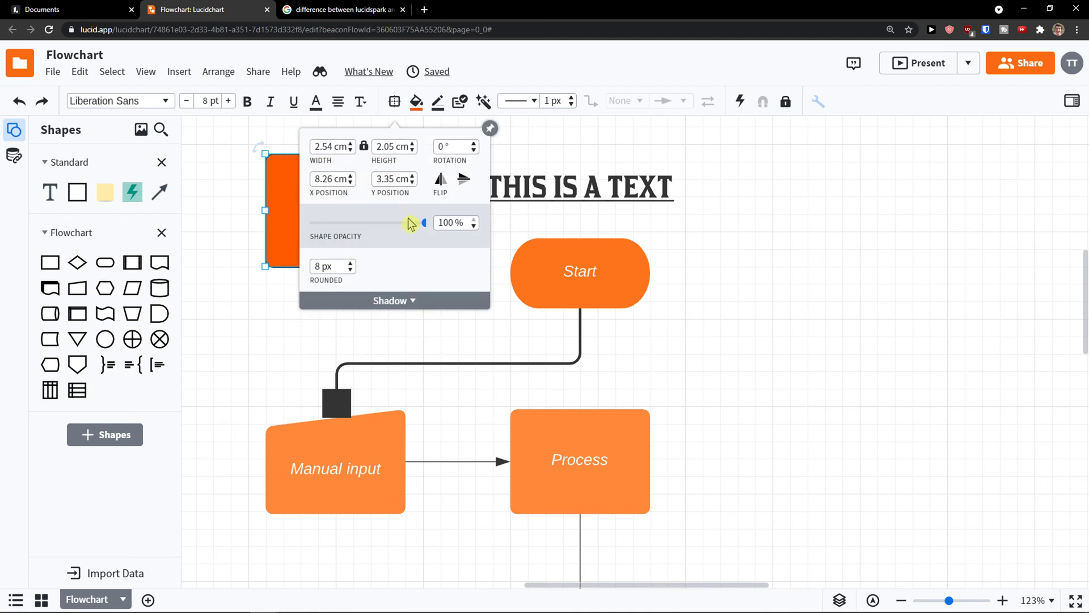
# Move the orange rectangle to the right of the title, keeping 100% opacity
pyautogui.moveTo(425, 227)
pyautogui.mouseDown()
pyautogui.moveTo(390, 226)
pyautogui.moveTo(427, 228)
pyautogui.mouseUp()
pyautogui.moveTo(288, 174); pyautogui.dragTo(811, 203)
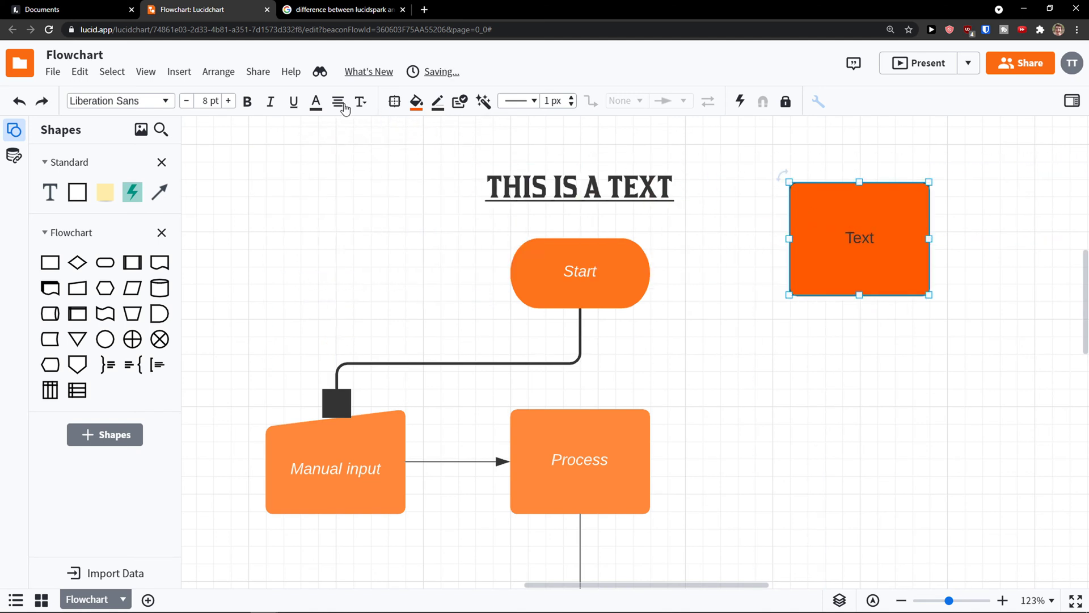
pyautogui.click(394, 104)
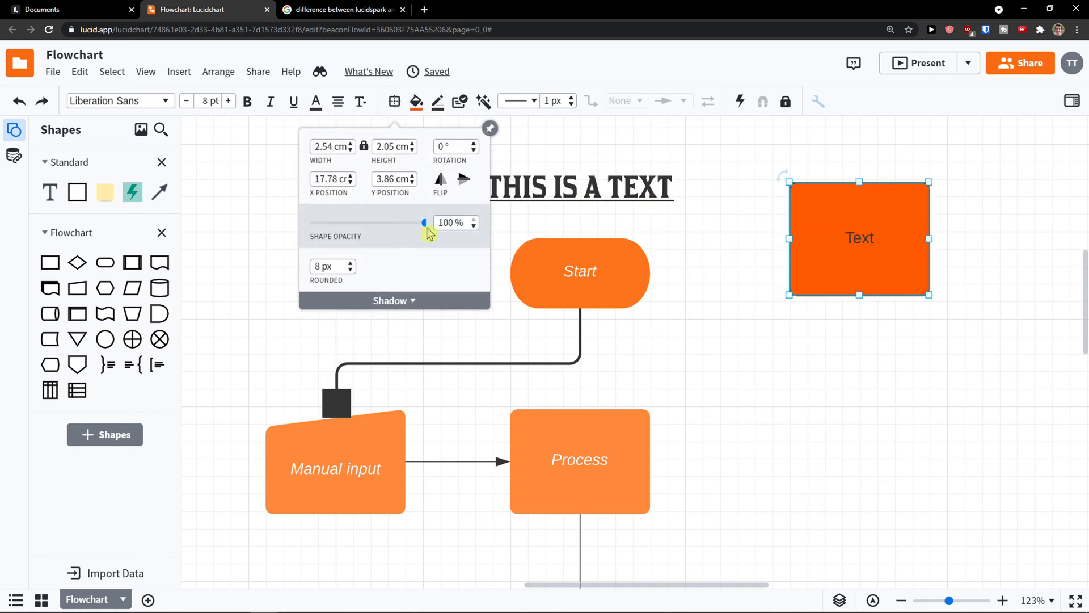
pyautogui.moveTo(423, 229)
pyautogui.mouseDown()
pyautogui.moveTo(360, 224)
pyautogui.moveTo(425, 224)
pyautogui.mouseUp()
# Set the rectangle to 2.4 cm wide, 2.1 cm high, 0° rotation, at X 17.8 cm
pyautogui.click(351, 150)
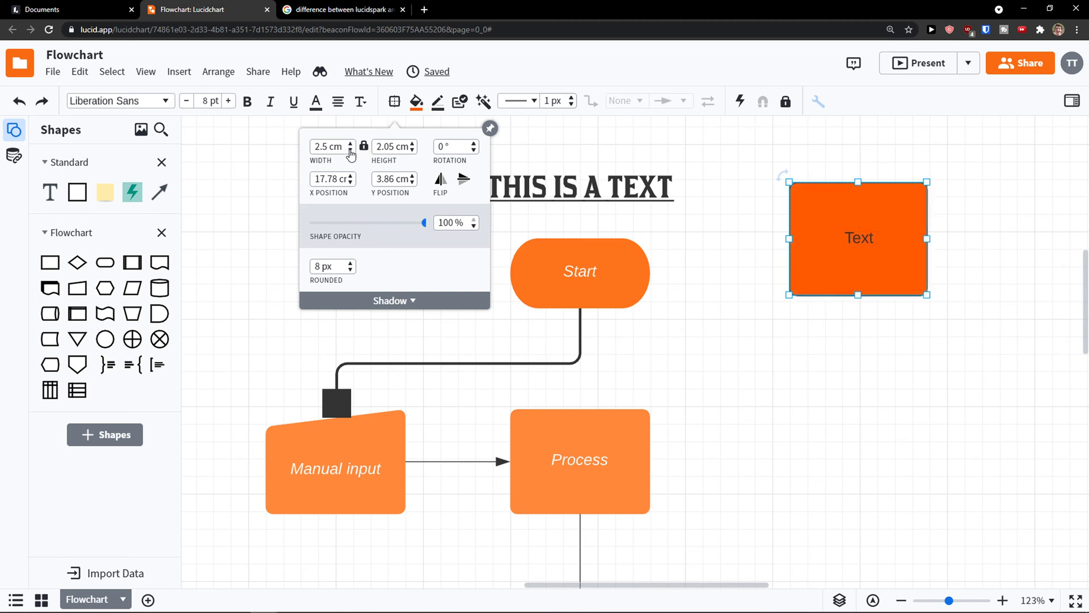
pyautogui.click(350, 150)
pyautogui.click(412, 143)
pyautogui.click(473, 150)
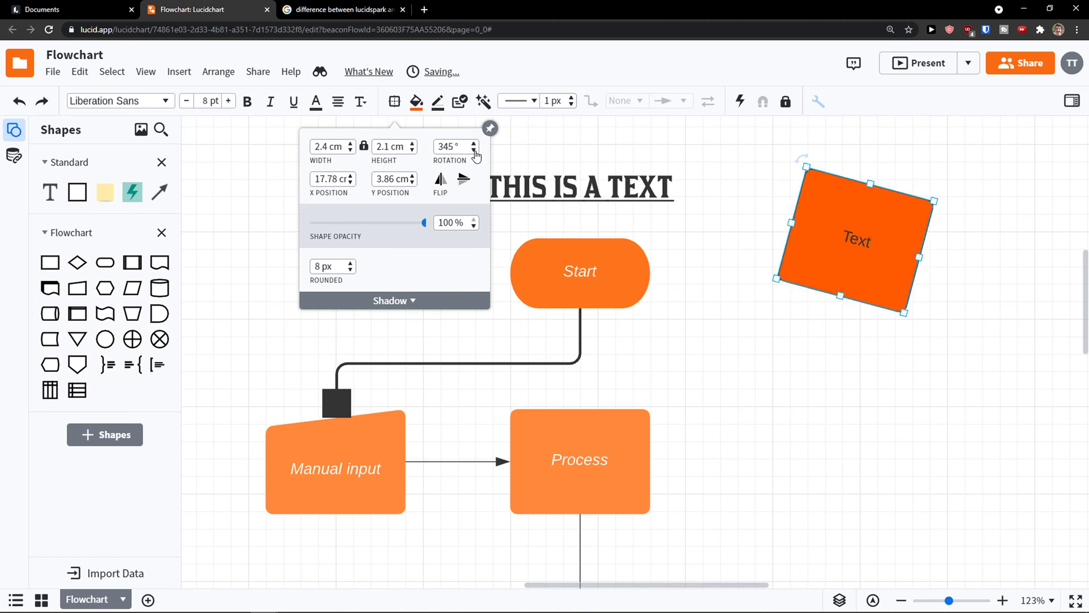
pyautogui.click(474, 150)
pyautogui.click(474, 143)
pyautogui.click(474, 144)
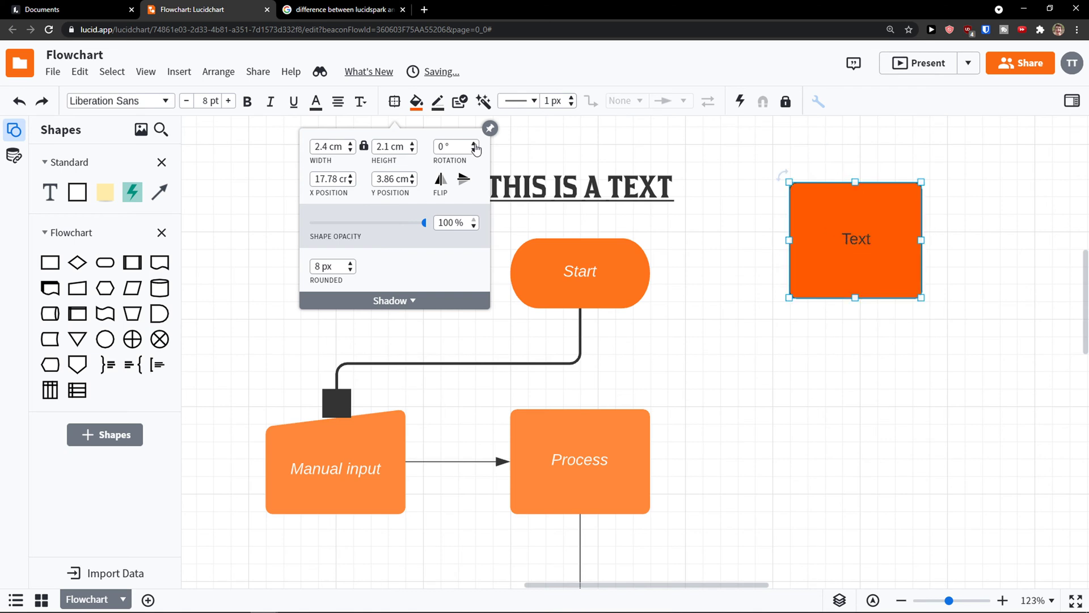
pyautogui.click(350, 182)
pyautogui.click(350, 182)
pyautogui.click(350, 176)
pyautogui.click(350, 176)
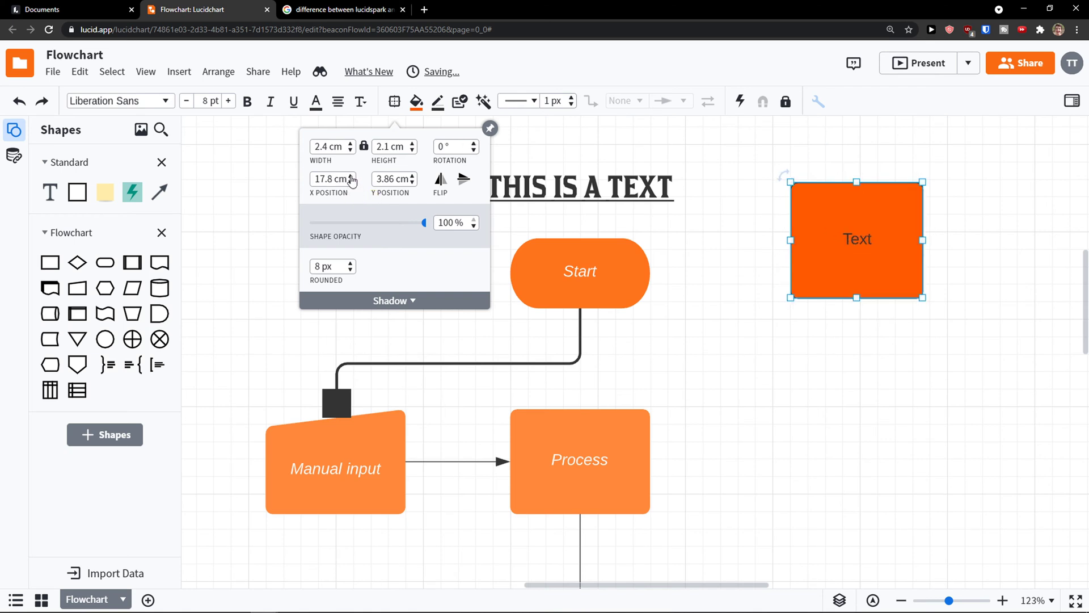
# Give the orange rectangle a dark border colour
pyautogui.click(437, 103)
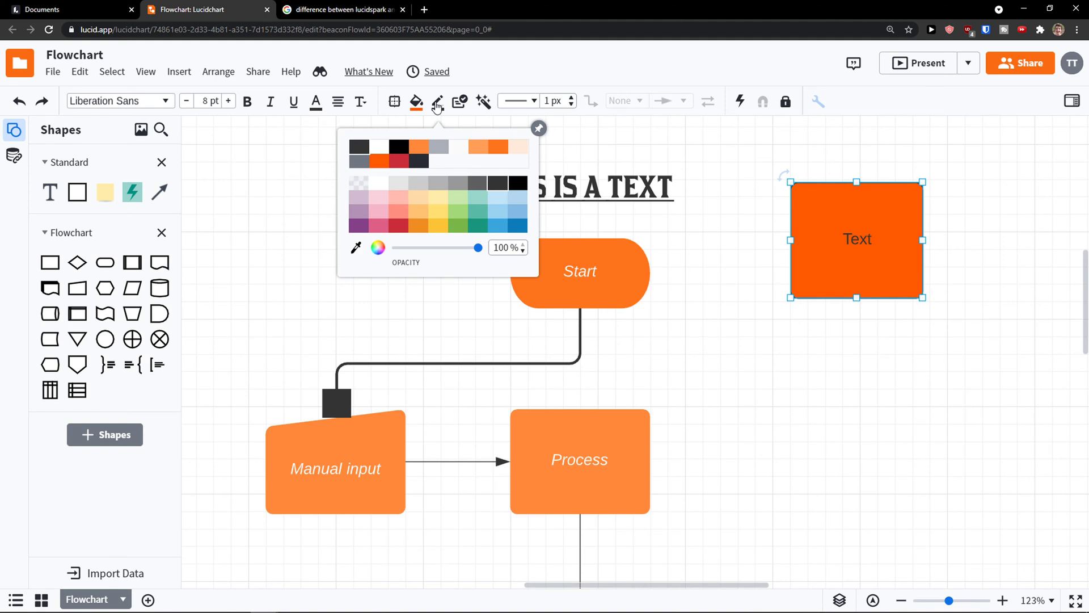
pyautogui.click(418, 161)
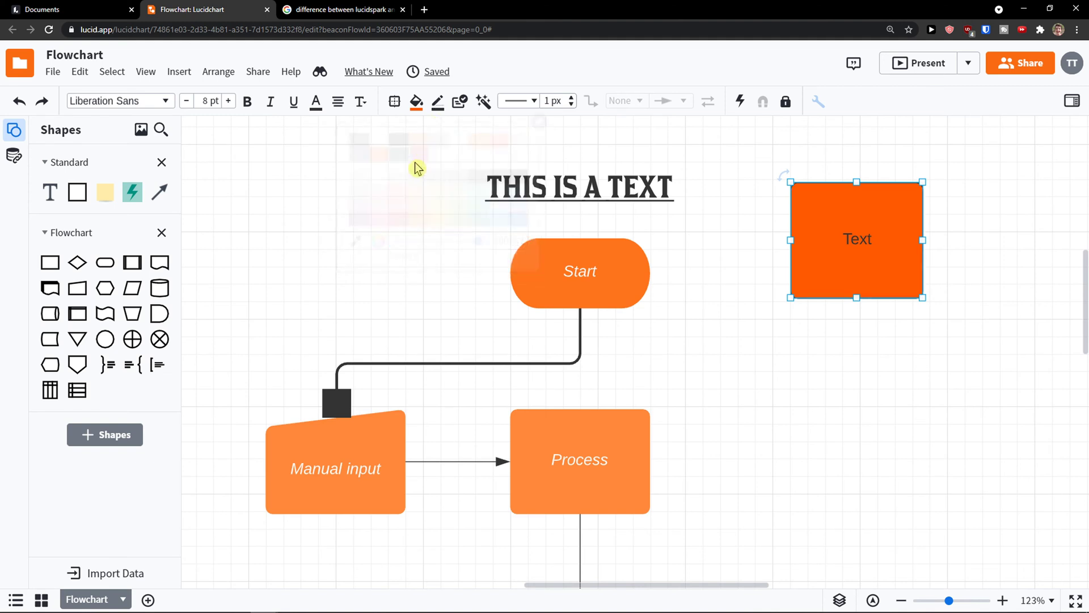
pyautogui.click(774, 267)
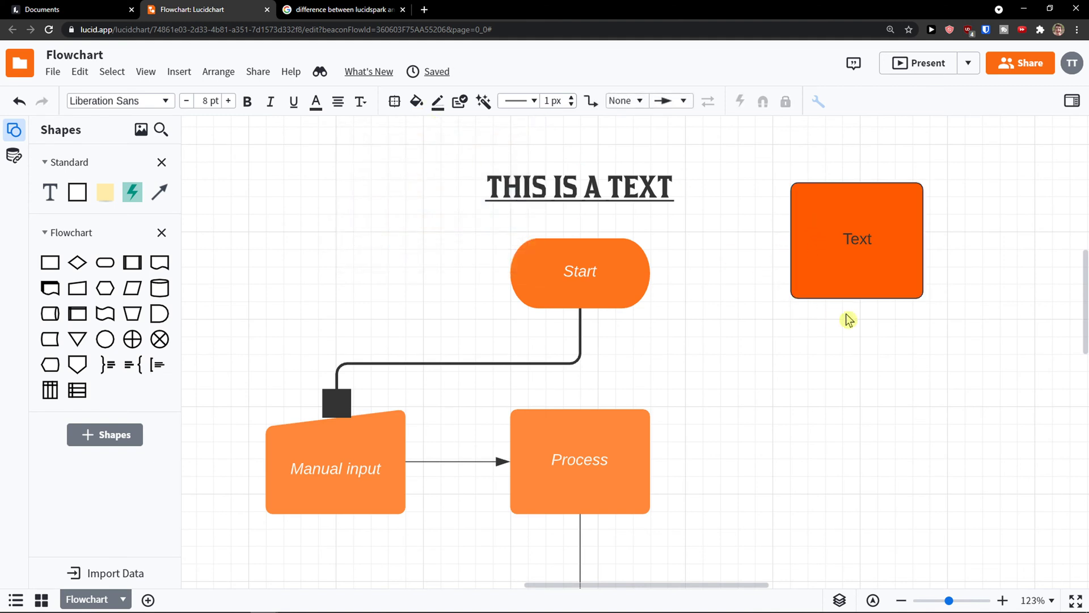
# Select the orange Text rectangle and open its Icon Settings and Conditional Formatting options
pyautogui.click(858, 212)
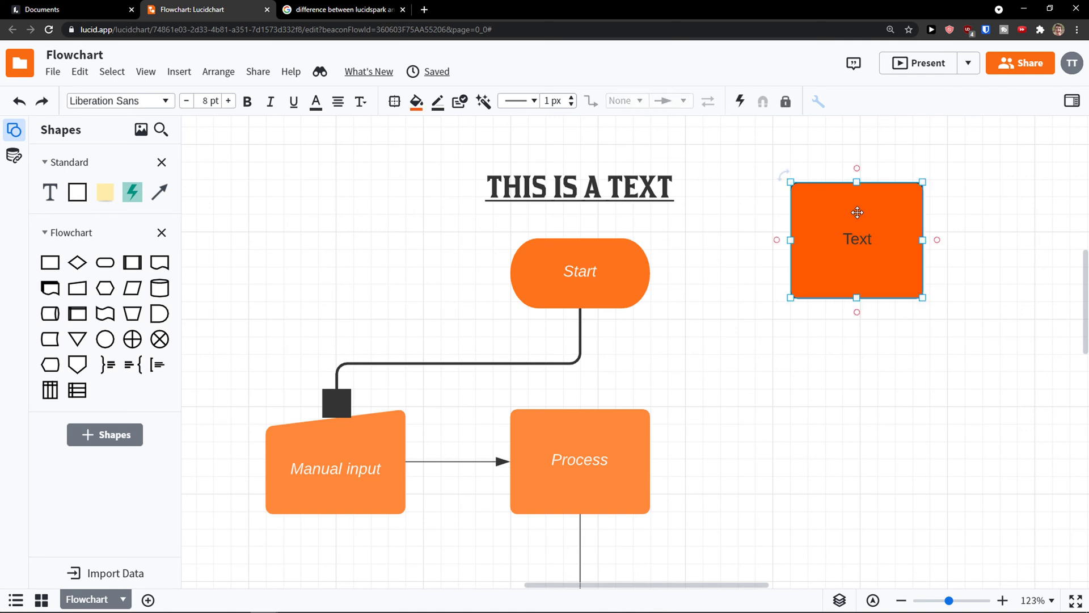
pyautogui.click(460, 103)
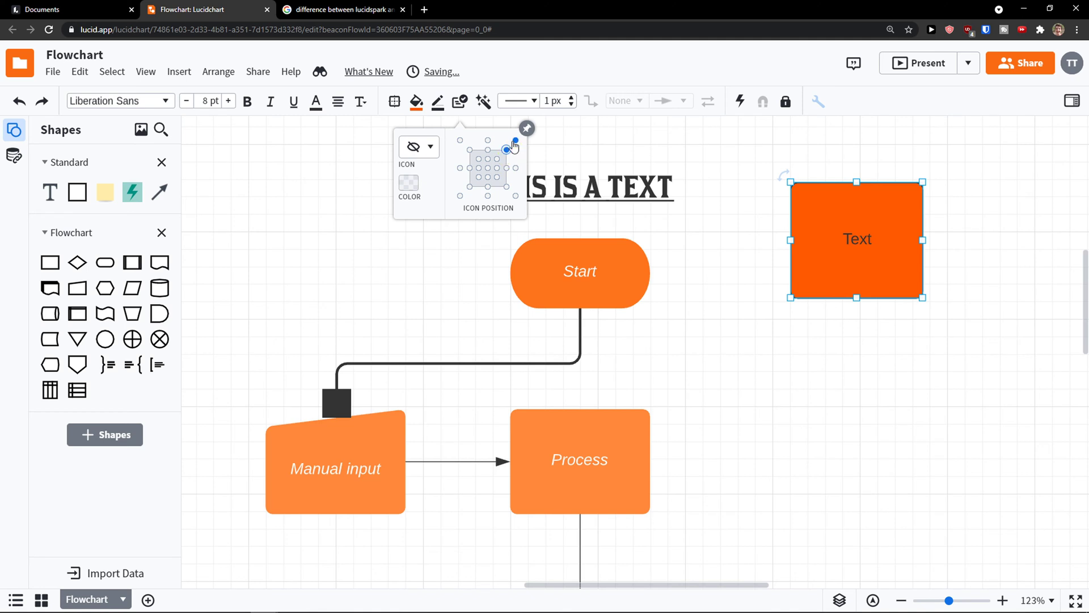
pyautogui.click(480, 107)
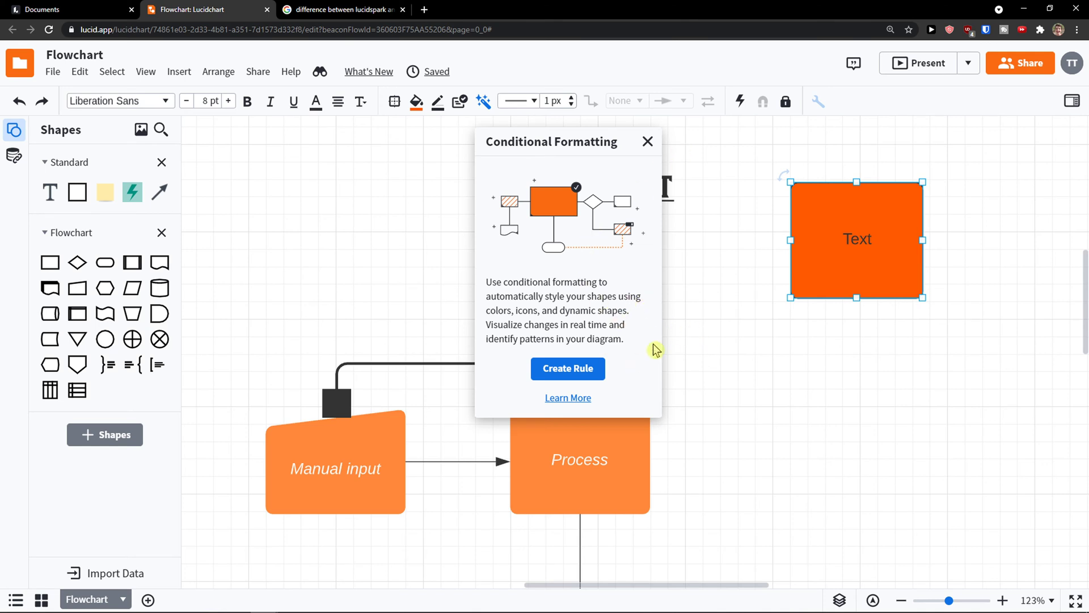
pyautogui.click(230, 239)
# Add a sticky note at the top left, resize it and type TEXT on it
pyautogui.moveTo(112, 195)
pyautogui.moveTo(112, 196); pyautogui.dragTo(298, 232)
pyautogui.moveTo(368, 301); pyautogui.dragTo(309, 269)
pyautogui.doubleClick(302, 237)
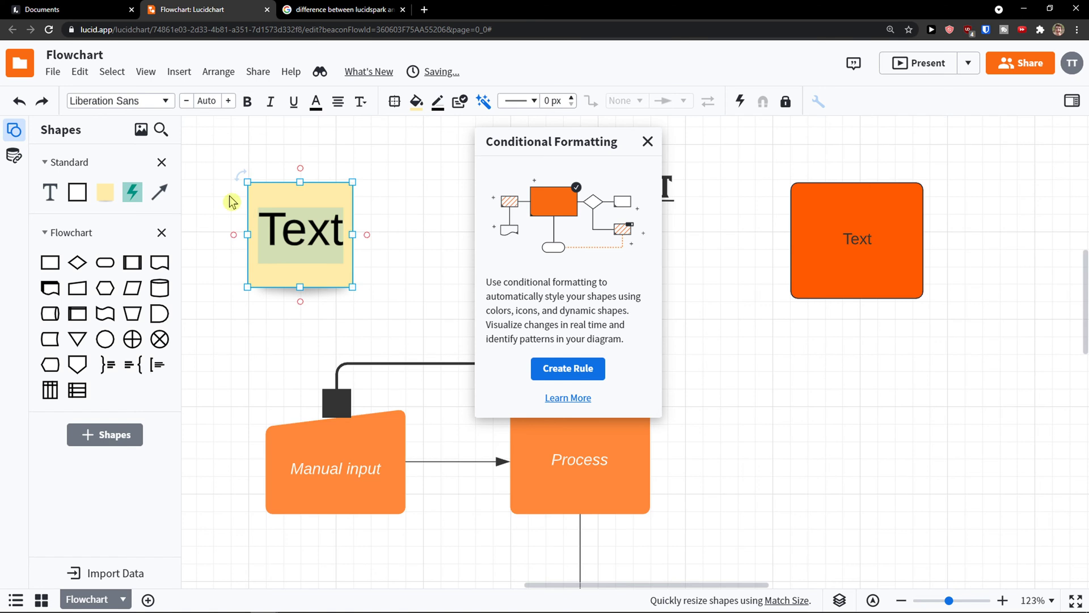
pyautogui.write('TE')
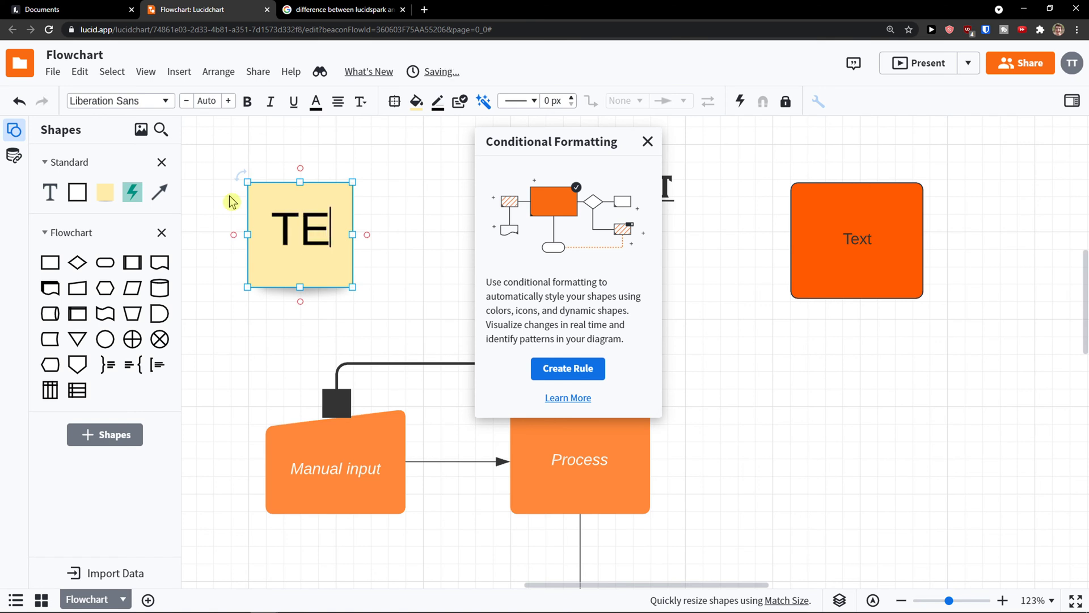
pyautogui.write('XT')
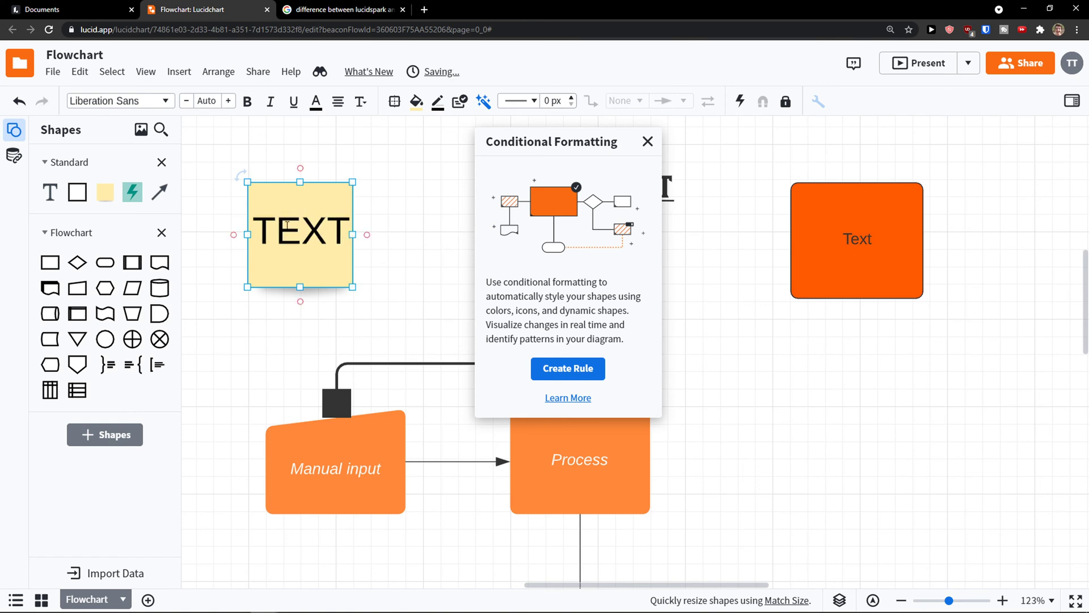
pyautogui.click(216, 173)
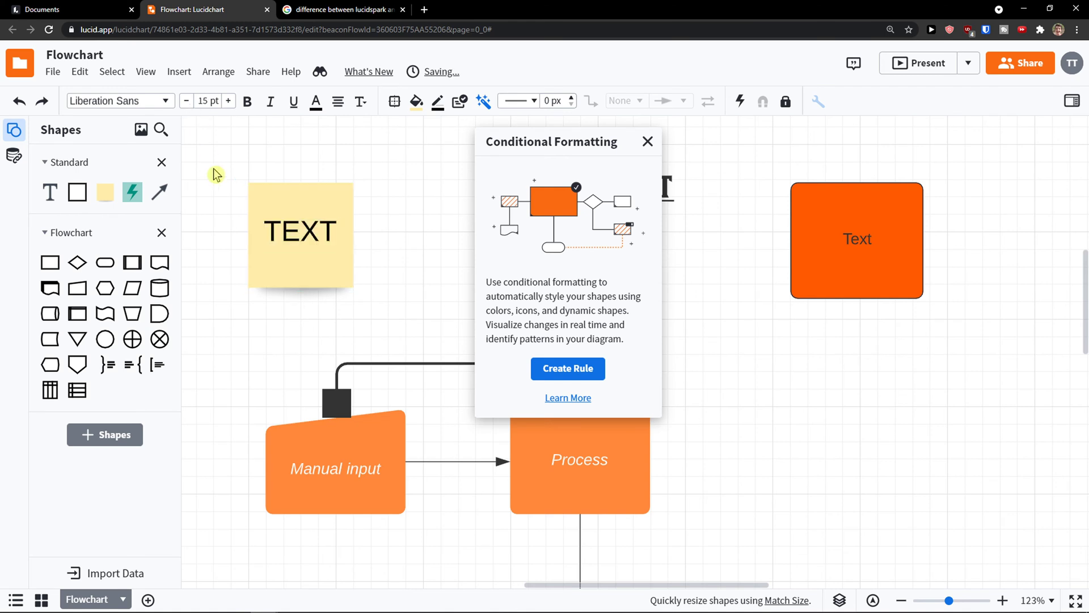
# Close the Conditional Formatting panel and fill the sticky note red, nudging it slightly
pyautogui.click(647, 142)
pyautogui.click(290, 261)
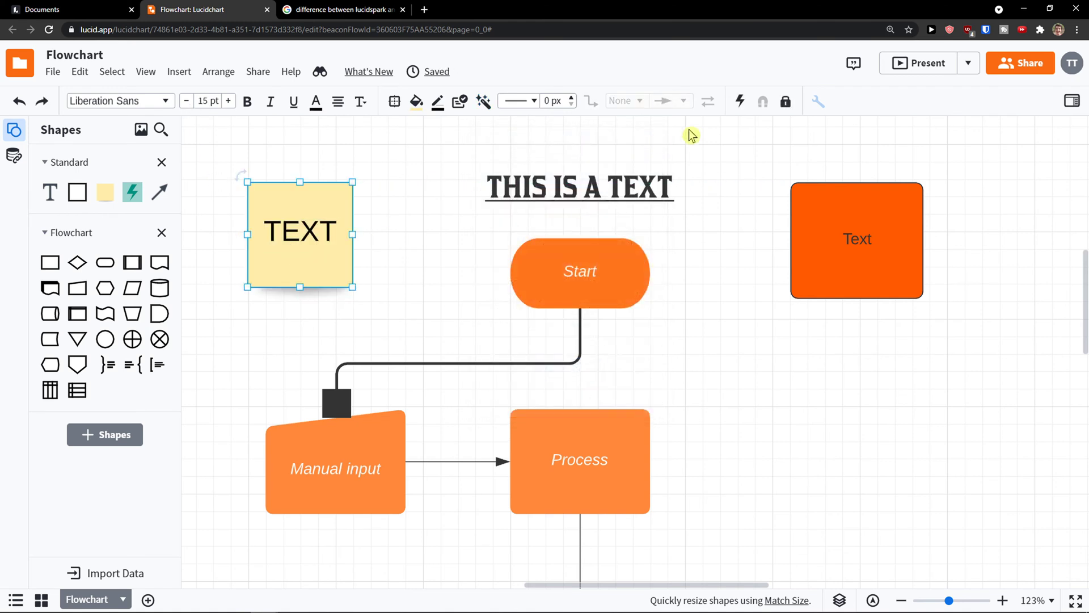
pyautogui.click(415, 101)
pyautogui.click(420, 222)
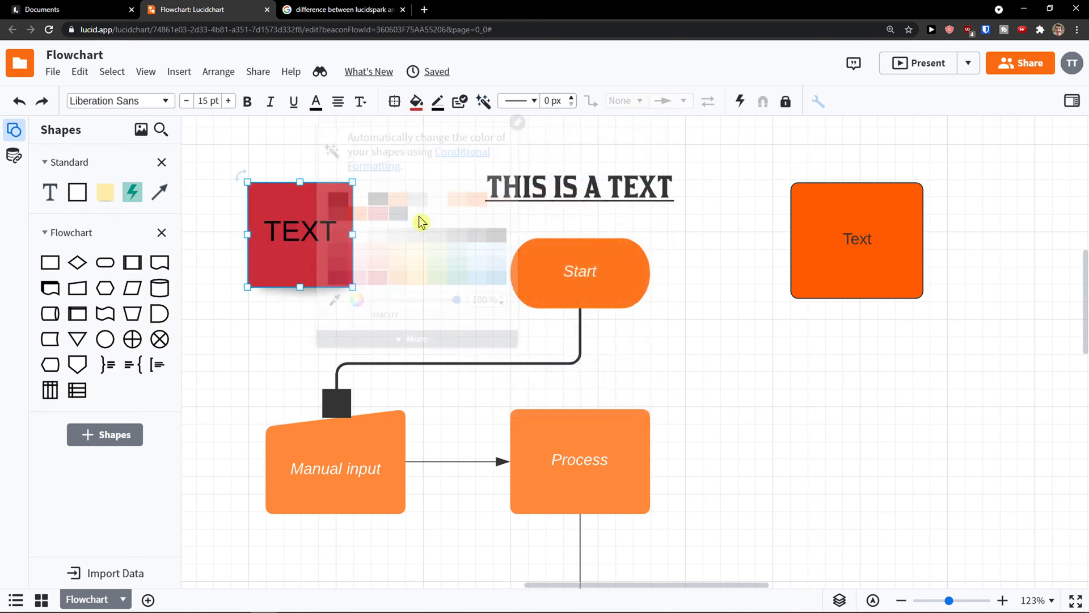
pyautogui.moveTo(308, 263); pyautogui.dragTo(287, 281)
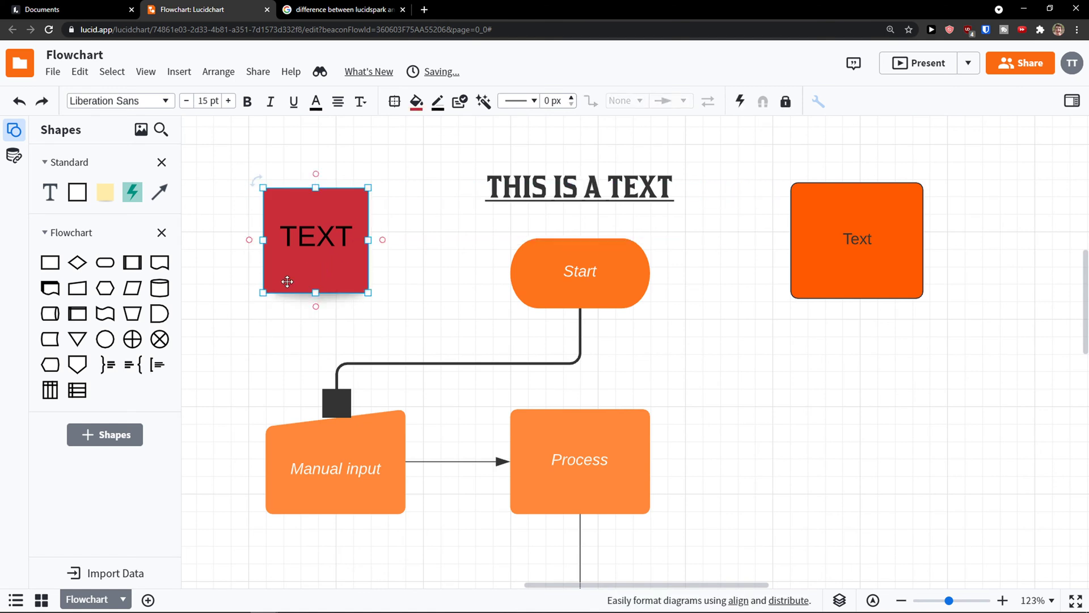
pyautogui.click(275, 298)
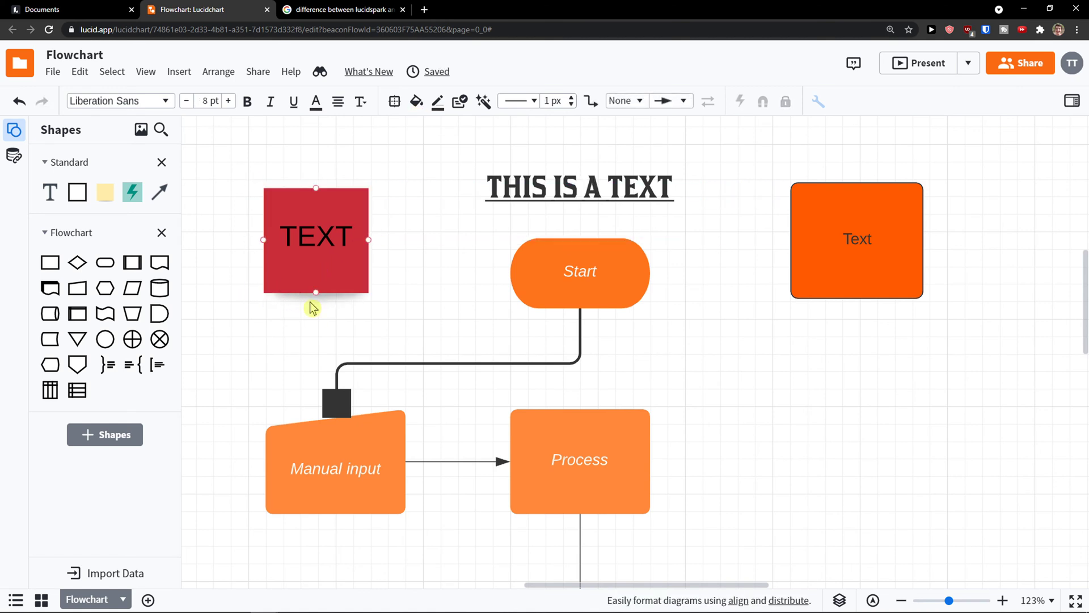
# Drop a teal Action (lightning) shape just right of the red TEXT note
pyautogui.moveTo(132, 192); pyautogui.dragTo(418, 233)
pyautogui.click(424, 236)
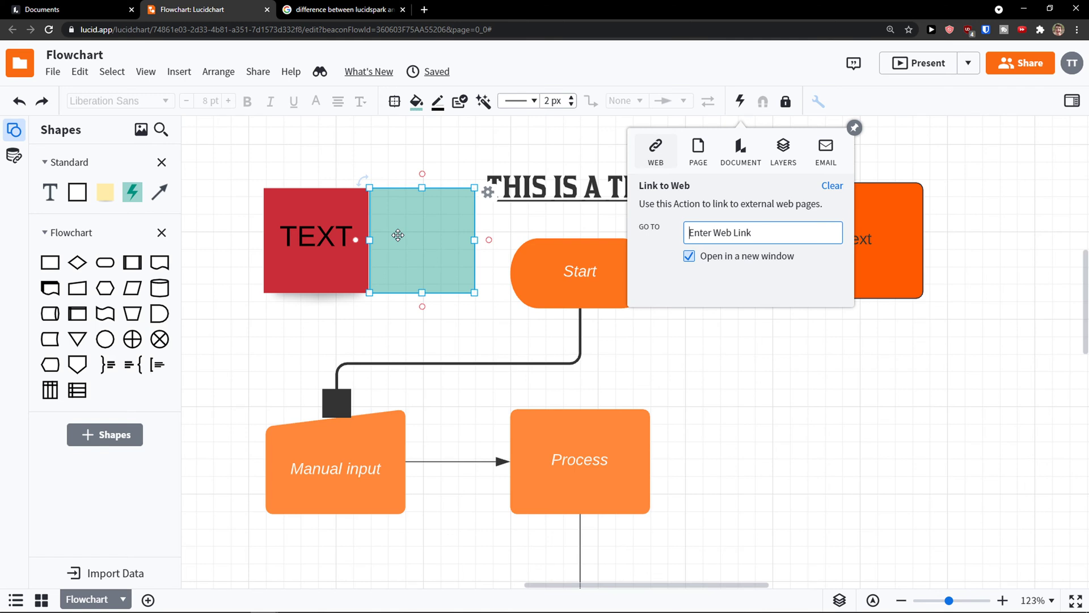
# Move the teal shape lower right and draw an arrow from Process to the orange Text box
pyautogui.moveTo(403, 236); pyautogui.dragTo(872, 455)
pyautogui.moveTo(158, 191)
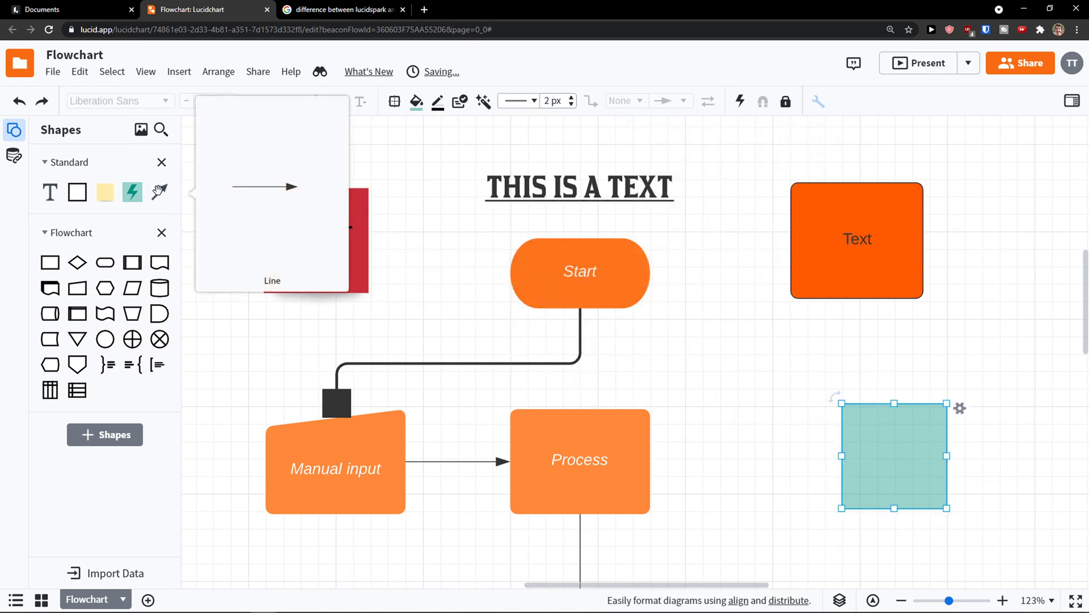
pyautogui.moveTo(158, 191); pyautogui.dragTo(782, 456)
pyautogui.moveTo(710, 456); pyautogui.dragTo(658, 458)
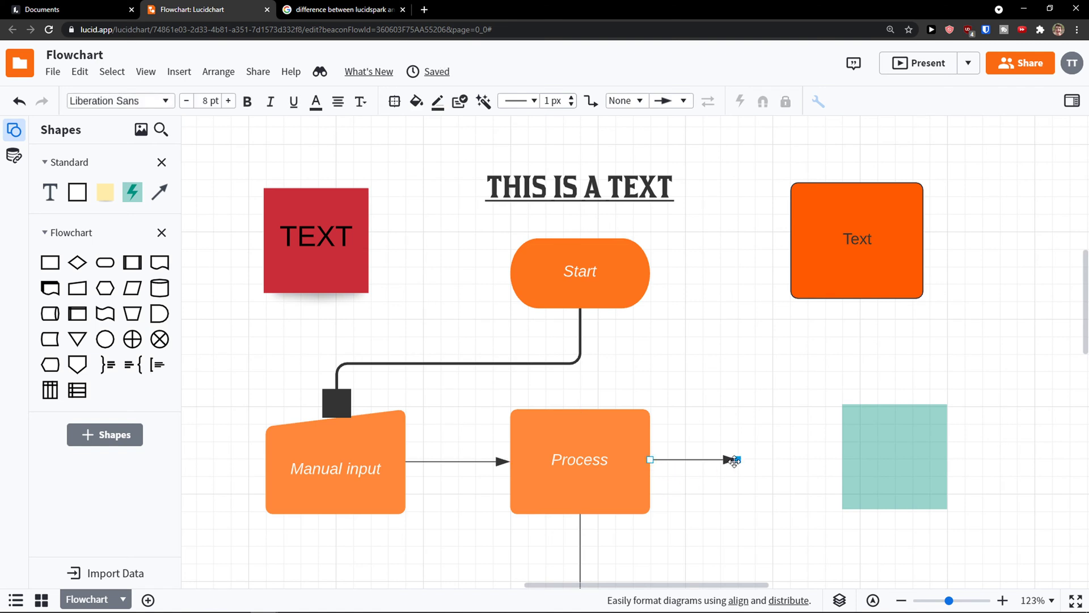
pyautogui.moveTo(735, 458); pyautogui.dragTo(791, 240)
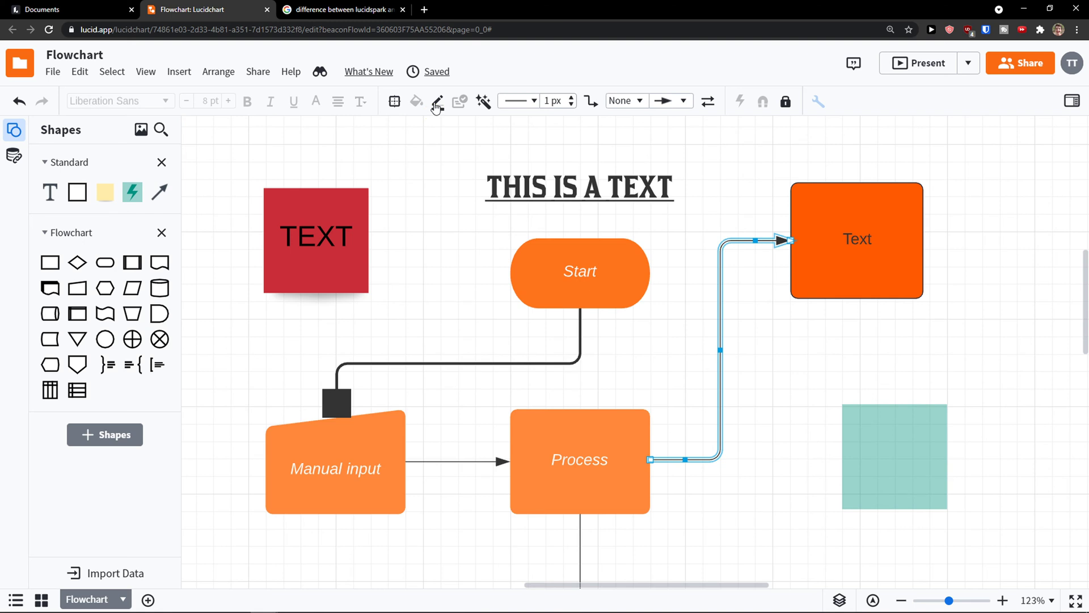
pyautogui.click(518, 102)
# Keep the connector solid and increase its line width to 3 px
pyautogui.click(515, 145)
pyautogui.click(517, 102)
pyautogui.click(467, 146)
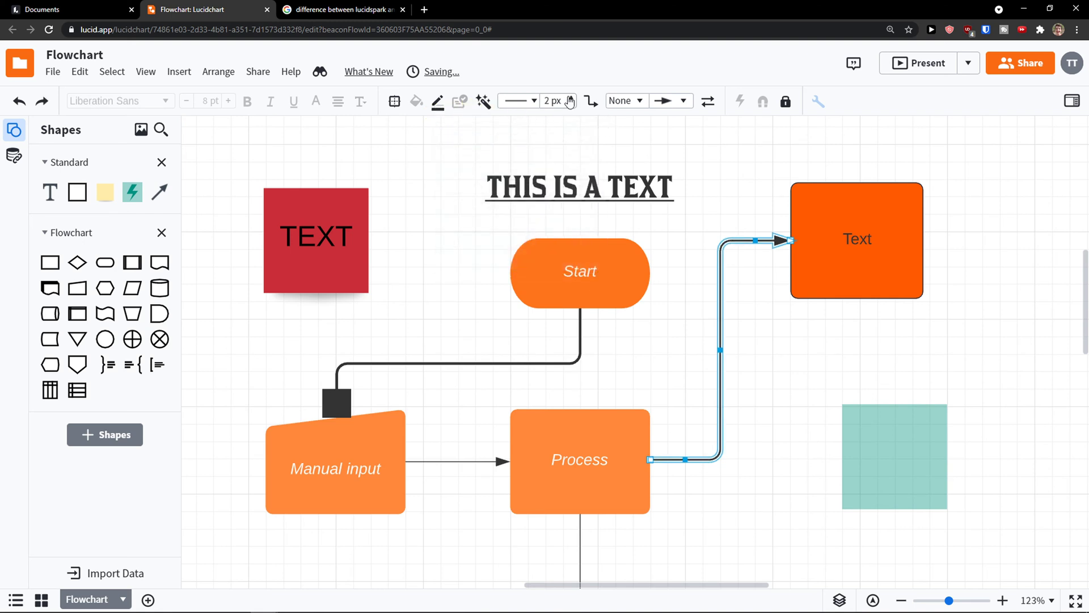
pyautogui.click(571, 100)
pyautogui.click(571, 100)
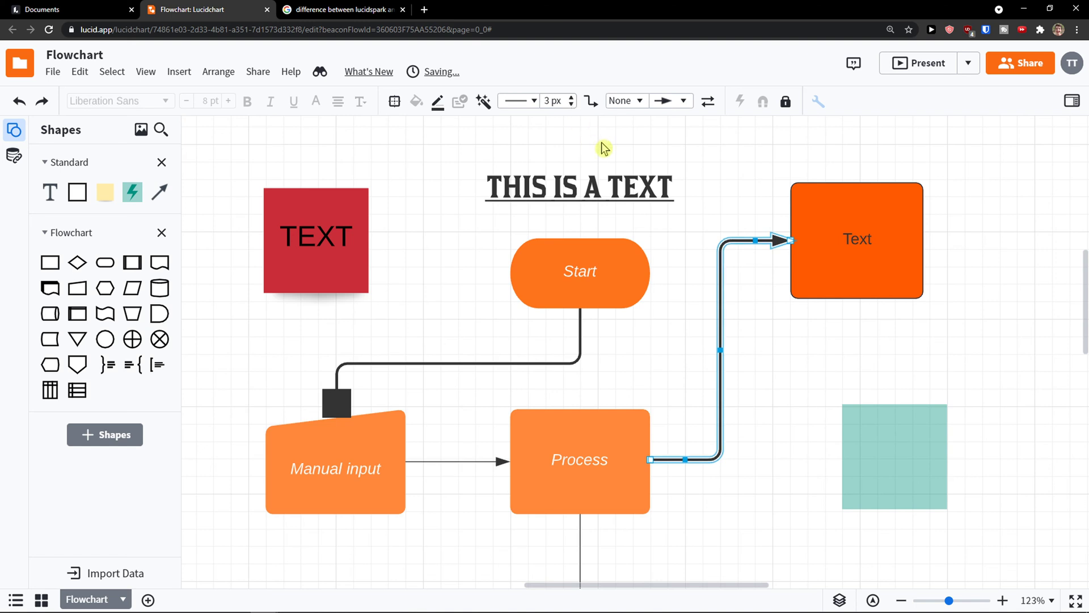
# Set the connector's routing to curved after comparing straight and elbow types
pyautogui.click(629, 102)
pyautogui.click(590, 102)
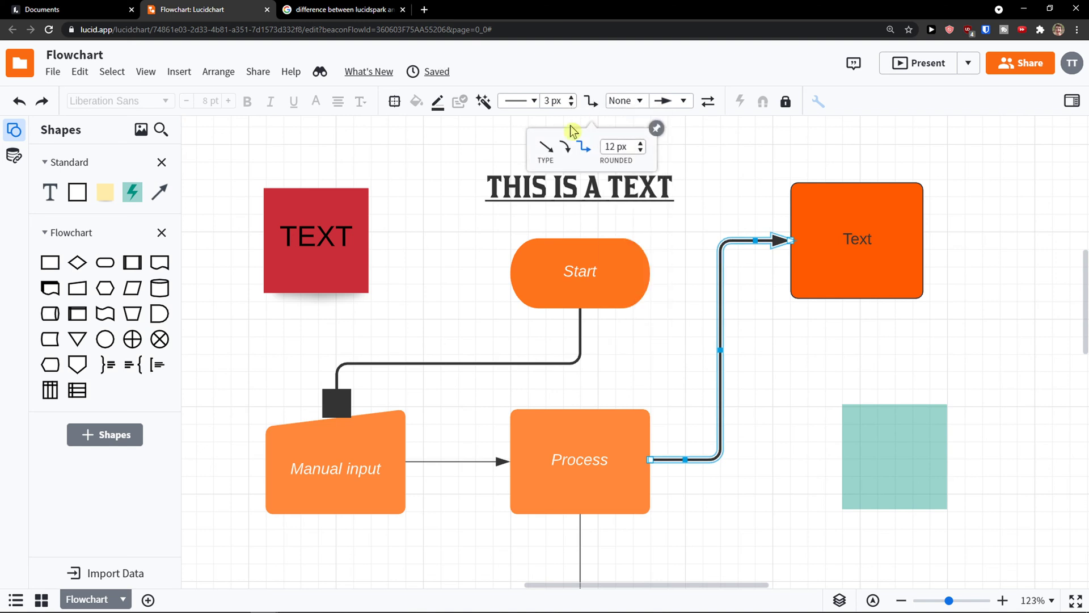
pyautogui.click(564, 148)
pyautogui.click(548, 148)
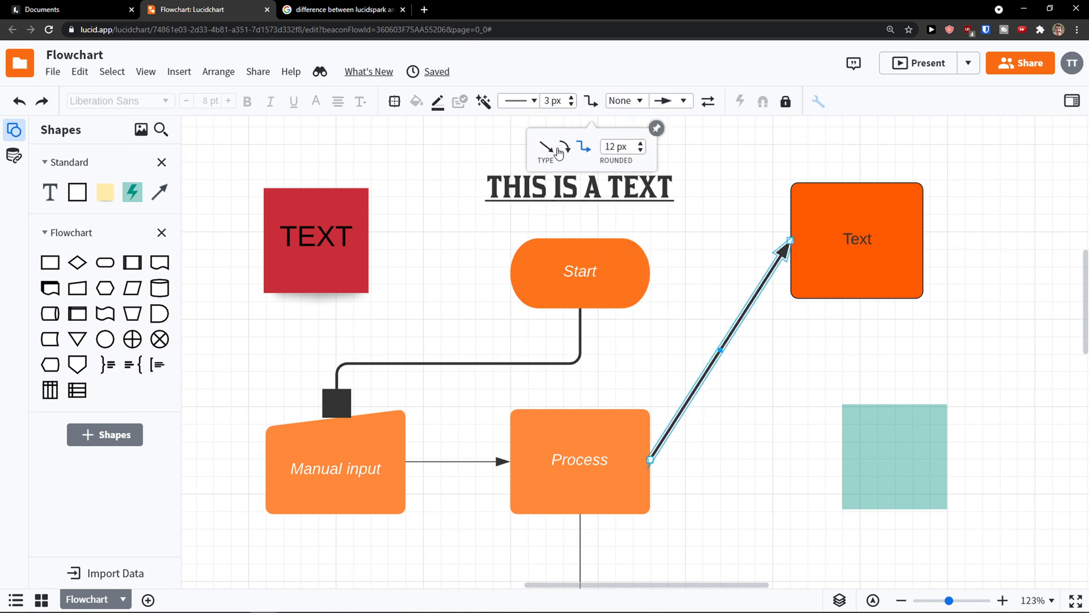
pyautogui.click(565, 149)
pyautogui.click(581, 149)
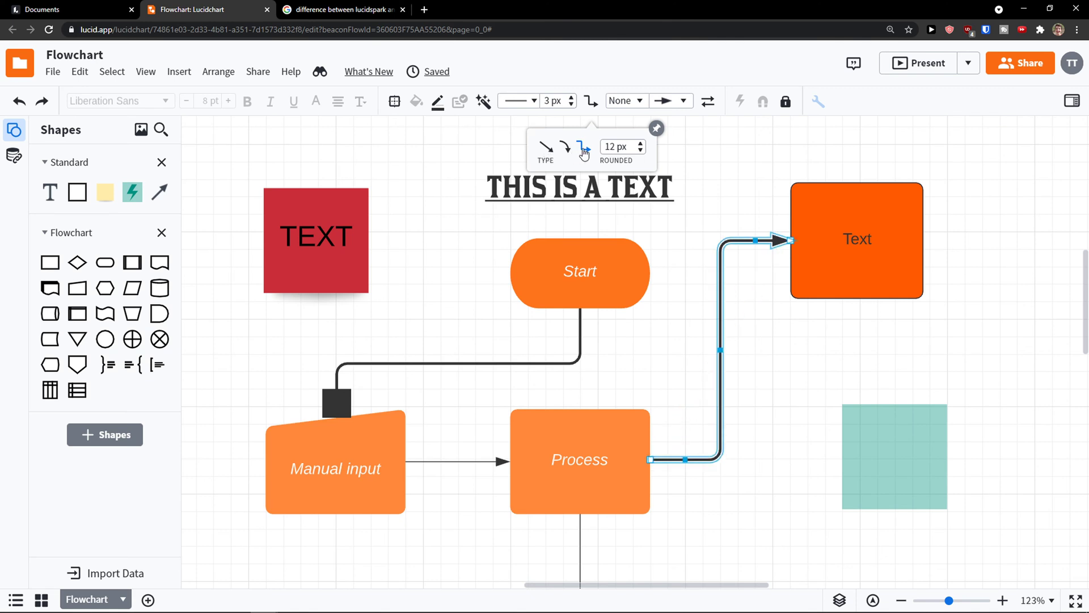
pyautogui.click(565, 149)
pyautogui.click(583, 149)
pyautogui.click(565, 150)
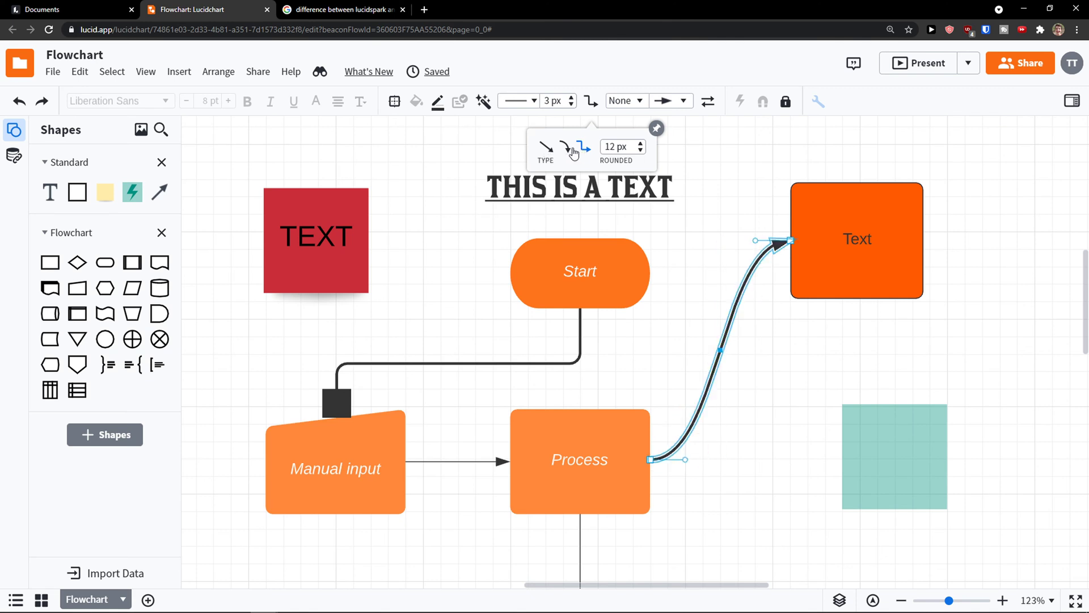
pyautogui.click(639, 101)
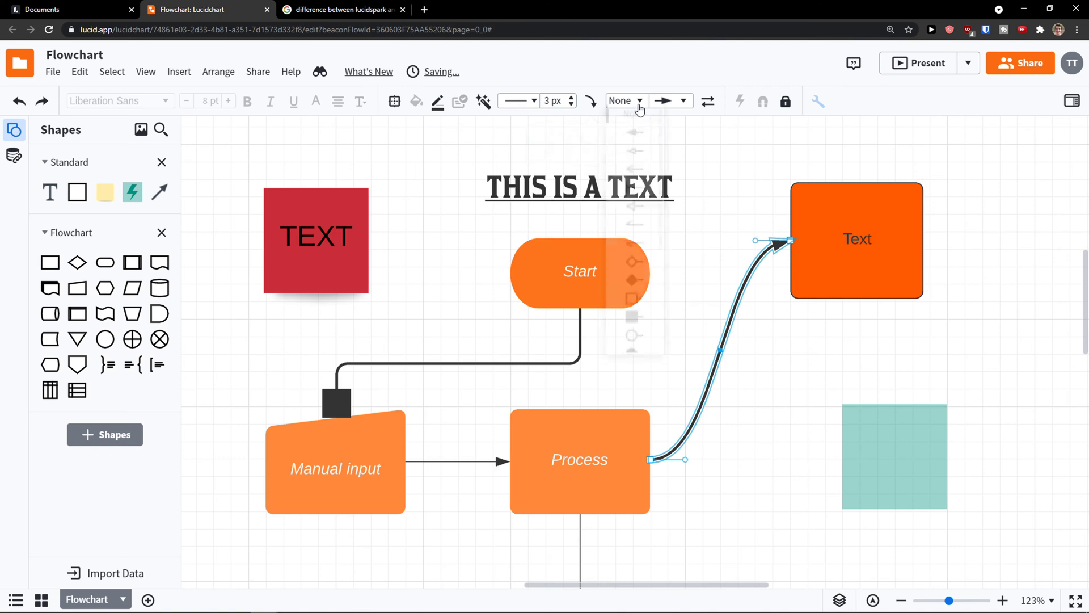
pyautogui.click(639, 104)
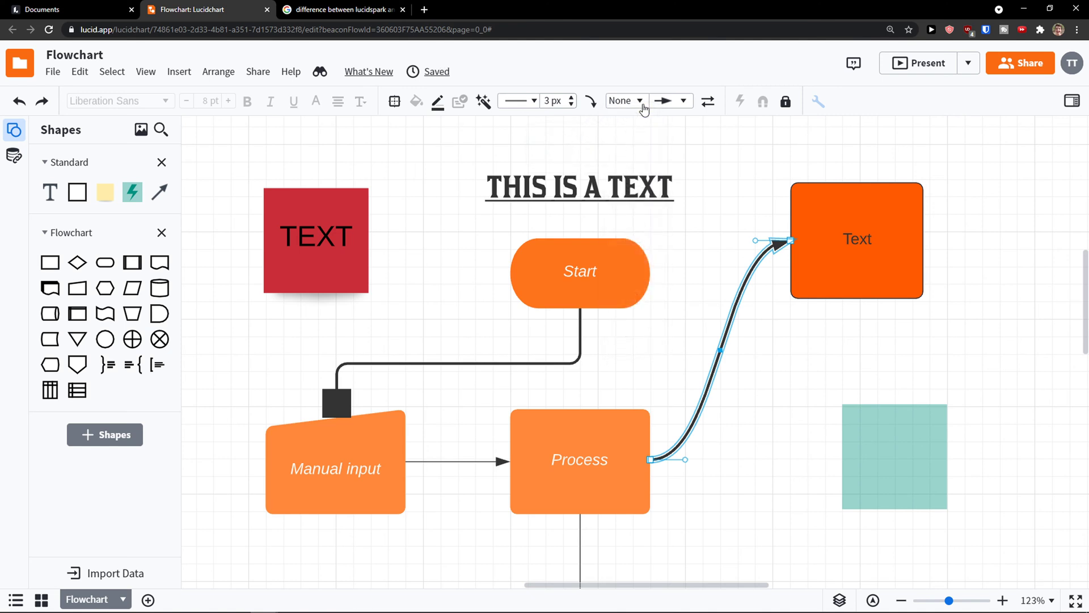
# Add a filled arrowhead at the Process end, keeping the original end arrow
pyautogui.click(645, 104)
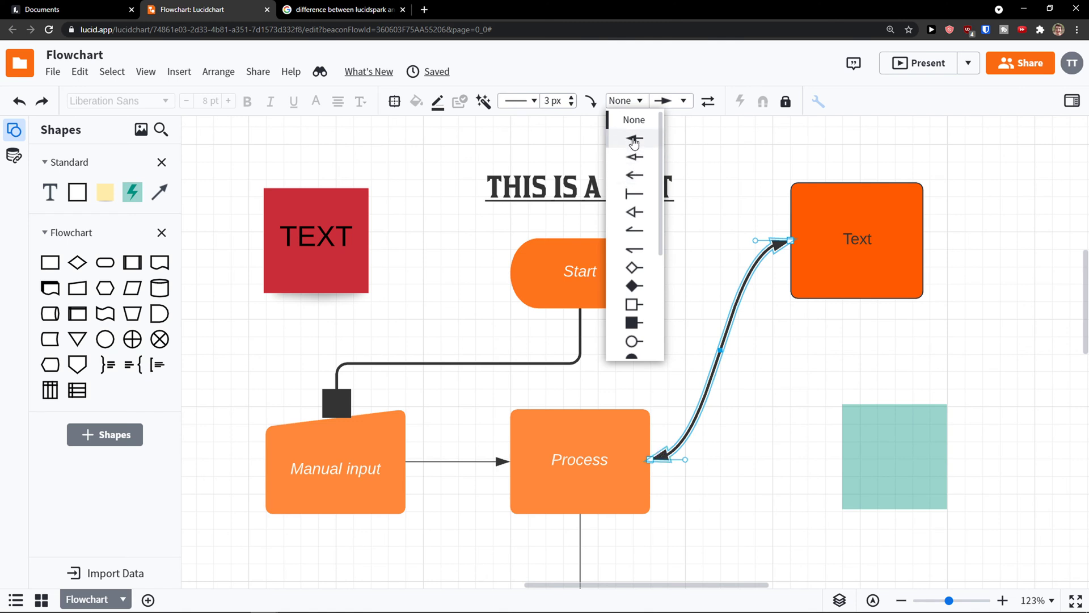
pyautogui.click(634, 141)
pyautogui.click(669, 100)
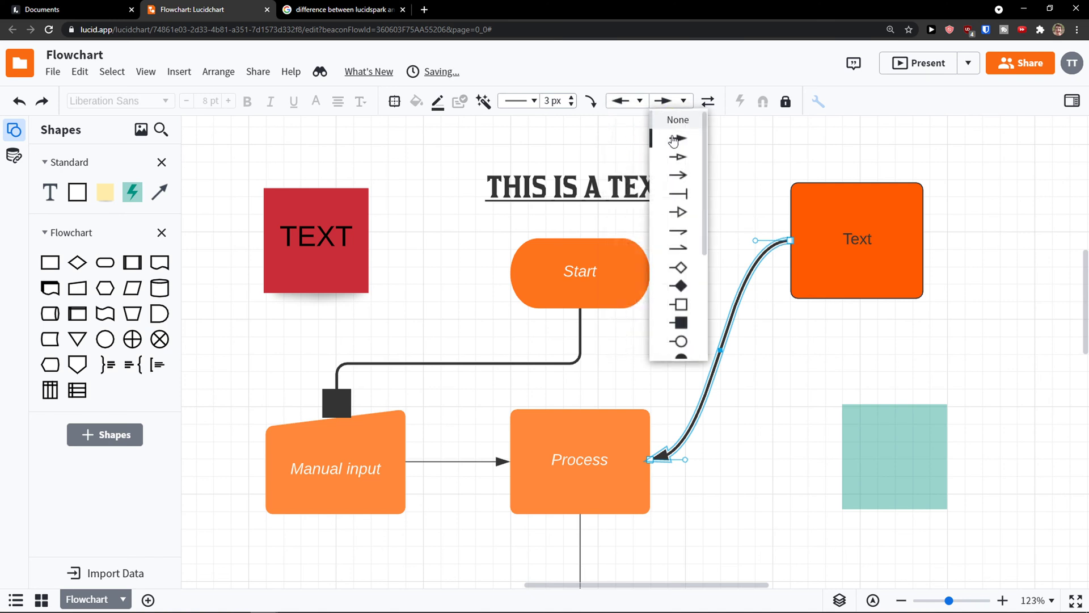
pyautogui.scroll(-3, 669, 191)
pyautogui.scroll(-1, 673, 196)
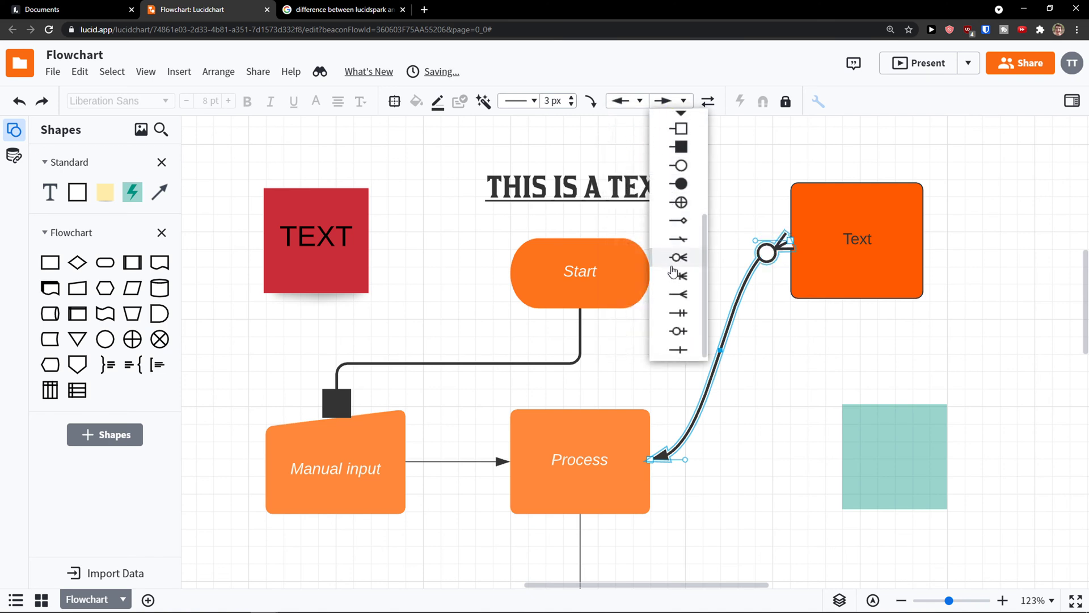
pyautogui.scroll(4, 680, 255)
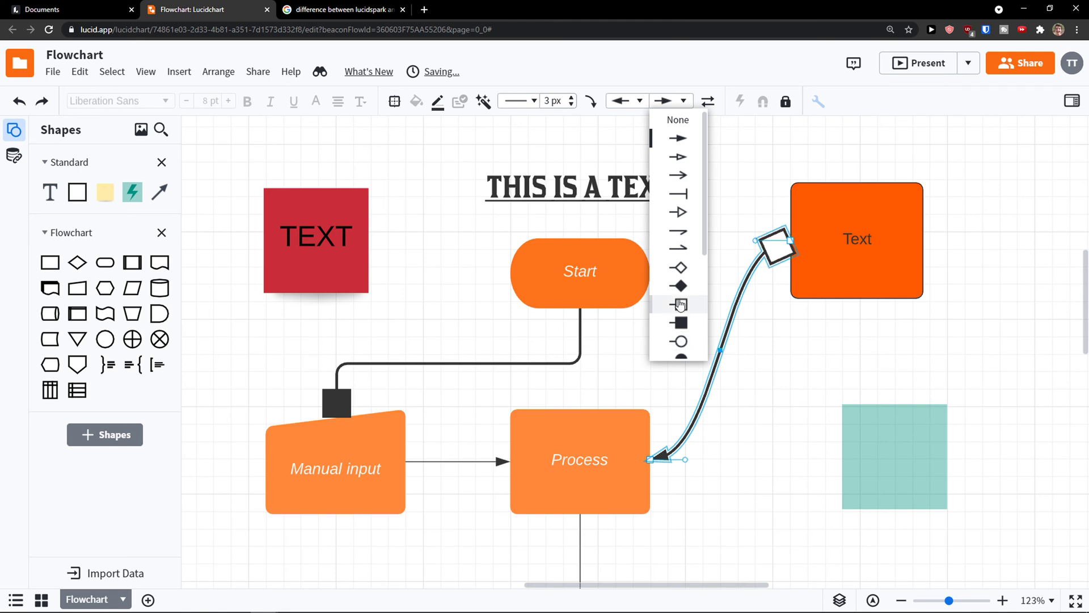
pyautogui.click(723, 138)
pyautogui.click(770, 247)
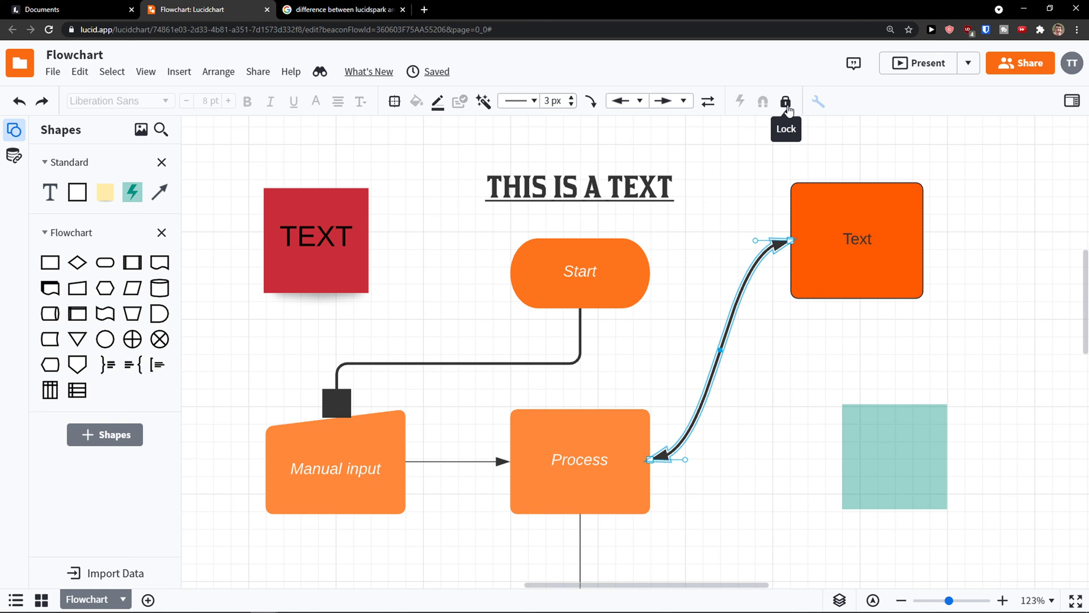
pyautogui.scroll(-1, 227, 300)
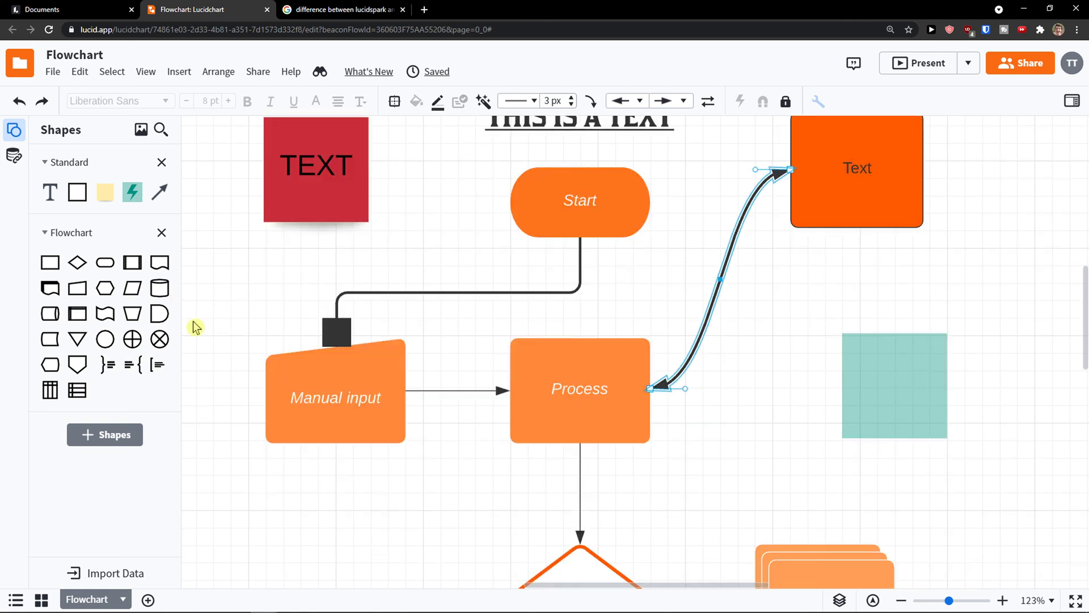
# Place a new Process box and a Terminator below it from the Flowchart library
pyautogui.scroll(1, 237, 330)
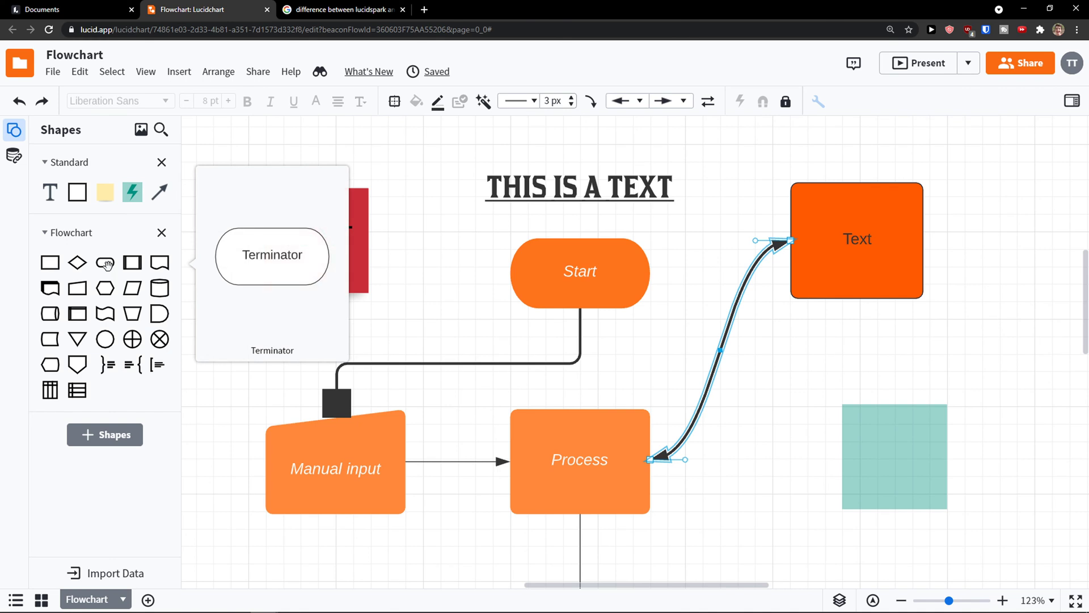
pyautogui.scroll(-4, 296, 448)
pyautogui.moveTo(143, 276)
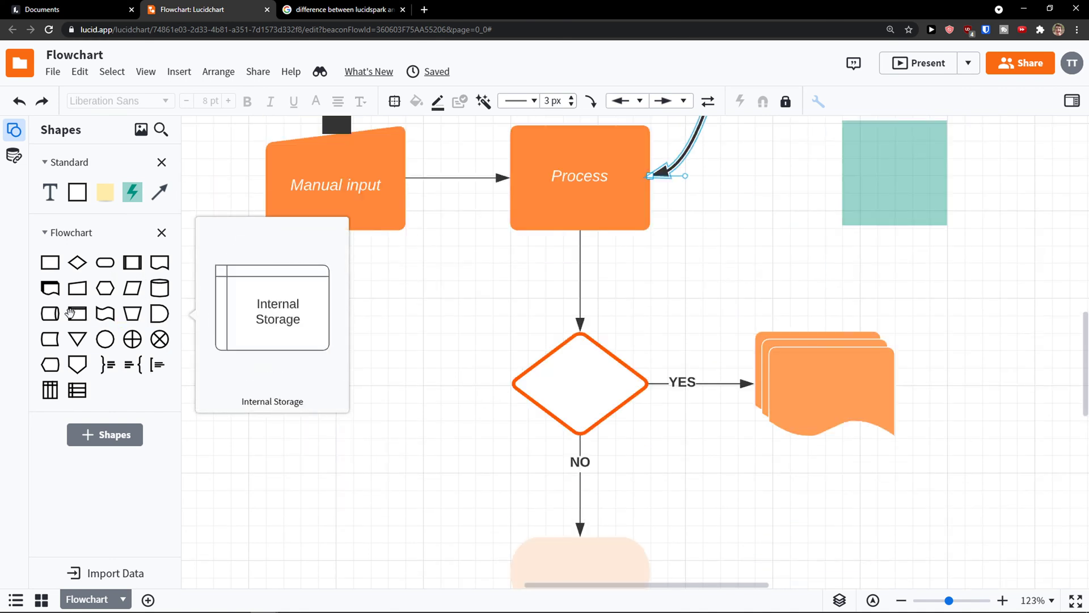
pyautogui.moveTo(51, 267); pyautogui.dragTo(337, 398)
pyautogui.scroll(-3, 244, 453)
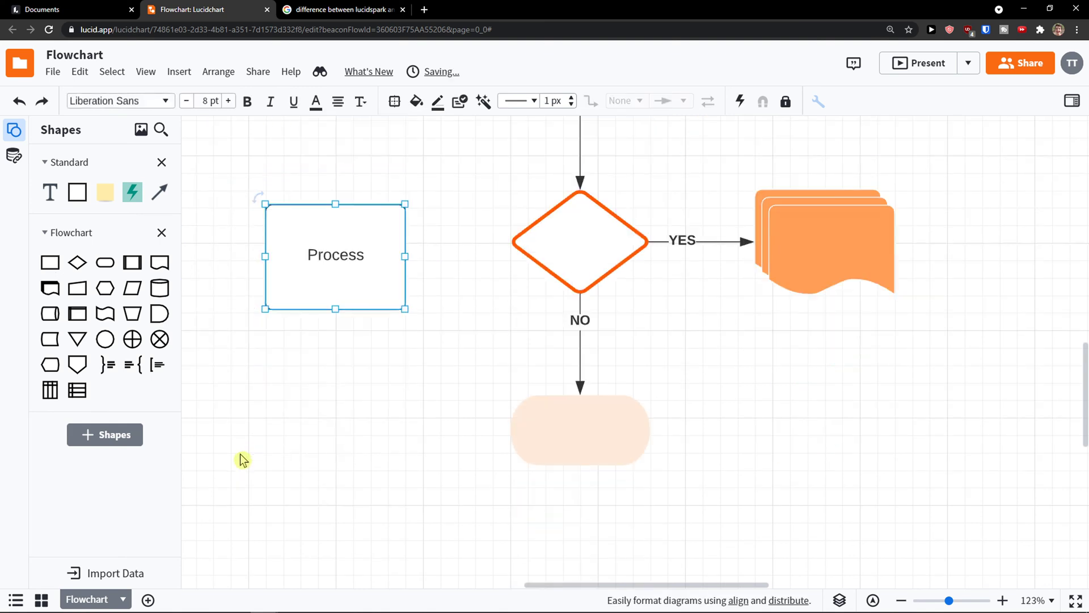
pyautogui.moveTo(105, 262); pyautogui.dragTo(335, 439)
pyautogui.scroll(5, 321, 428)
pyautogui.scroll(-3, 326, 438)
pyautogui.scroll(-3, 326, 438)
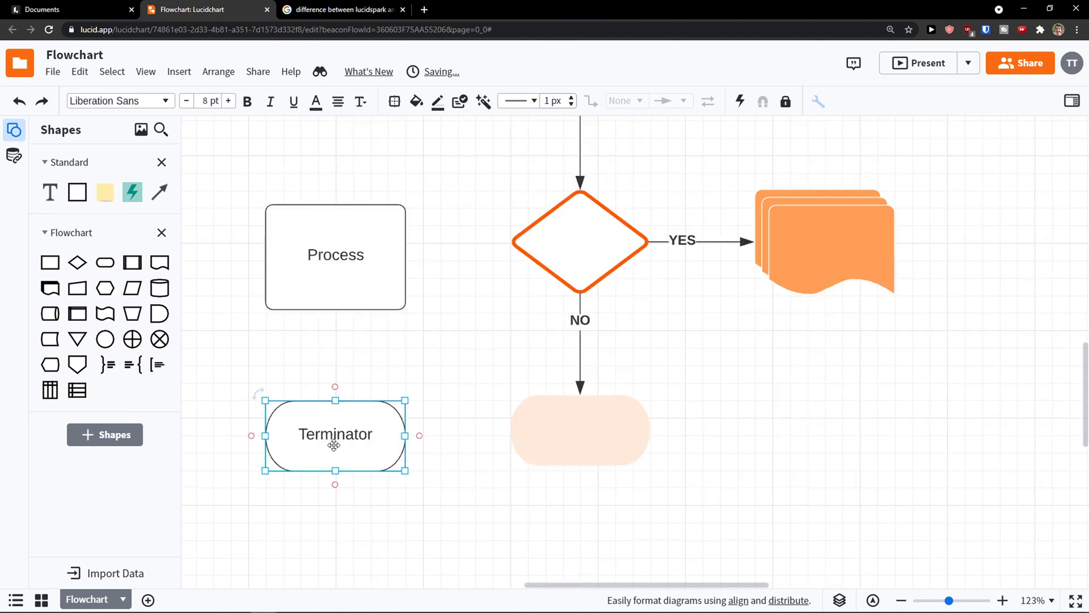
pyautogui.doubleClick(335, 434)
pyautogui.click(261, 365)
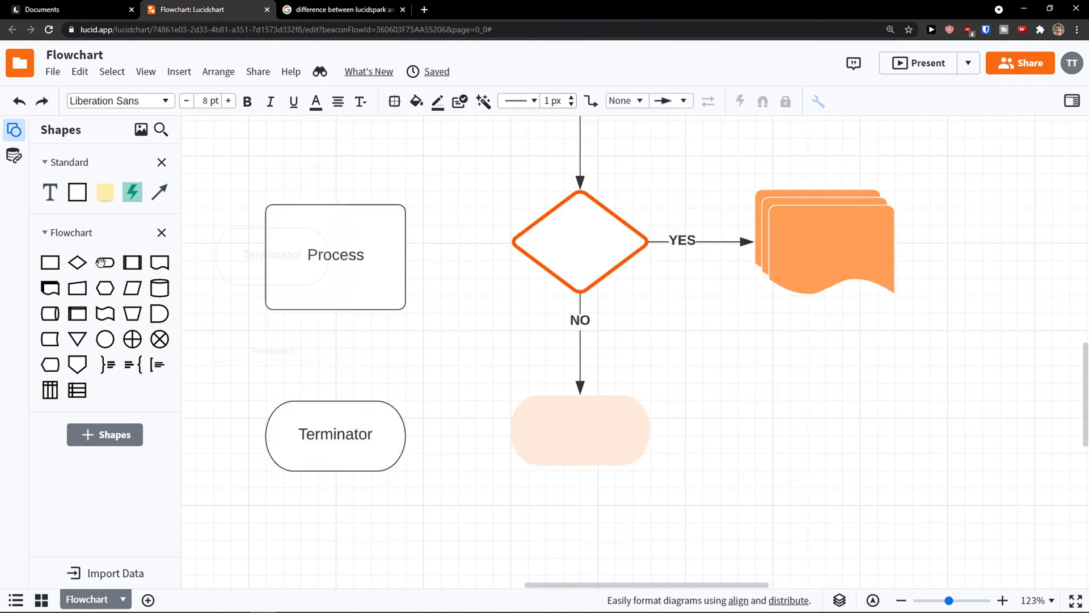
# Add Connector circle A below Process, moving the Terminator further down to make room
pyautogui.moveTo(130, 263)
pyautogui.moveTo(127, 302)
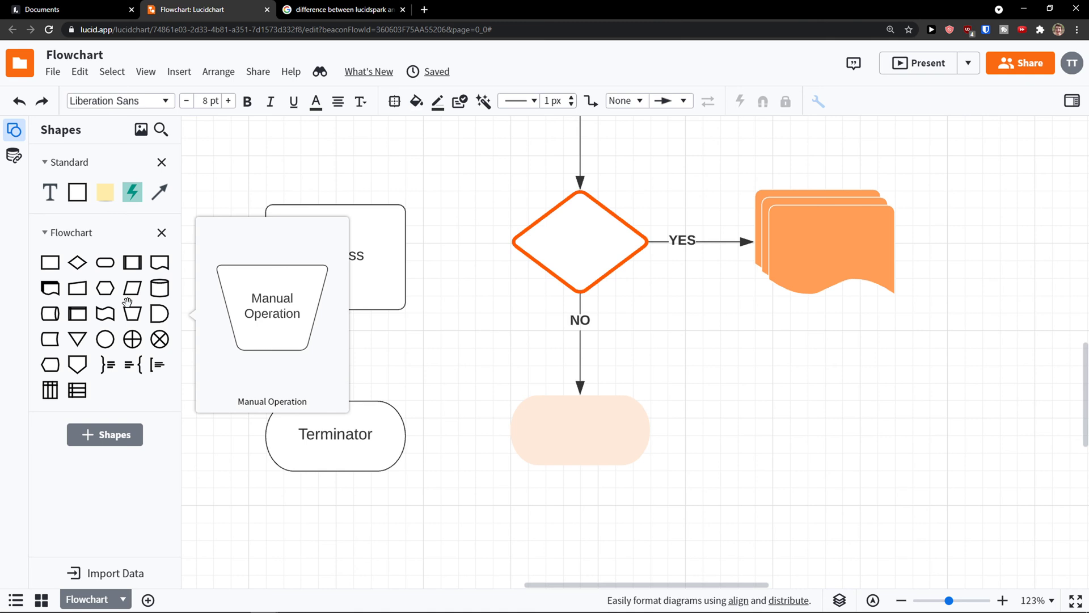
pyautogui.moveTo(100, 344)
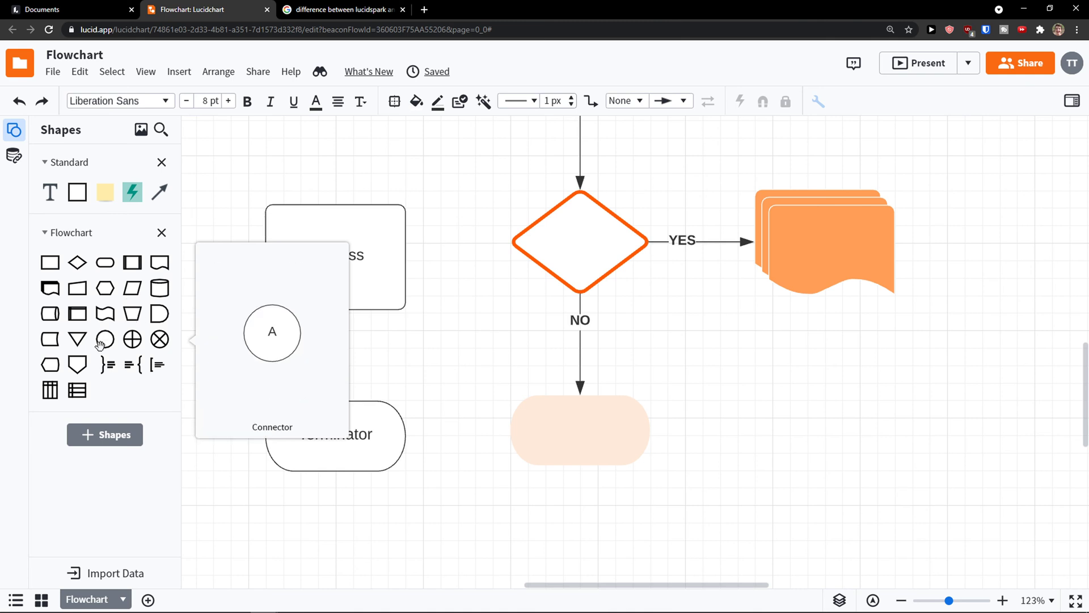
pyautogui.moveTo(100, 344); pyautogui.dragTo(339, 361)
pyautogui.moveTo(316, 433); pyautogui.dragTo(315, 527)
pyautogui.moveTo(324, 371); pyautogui.dragTo(322, 410)
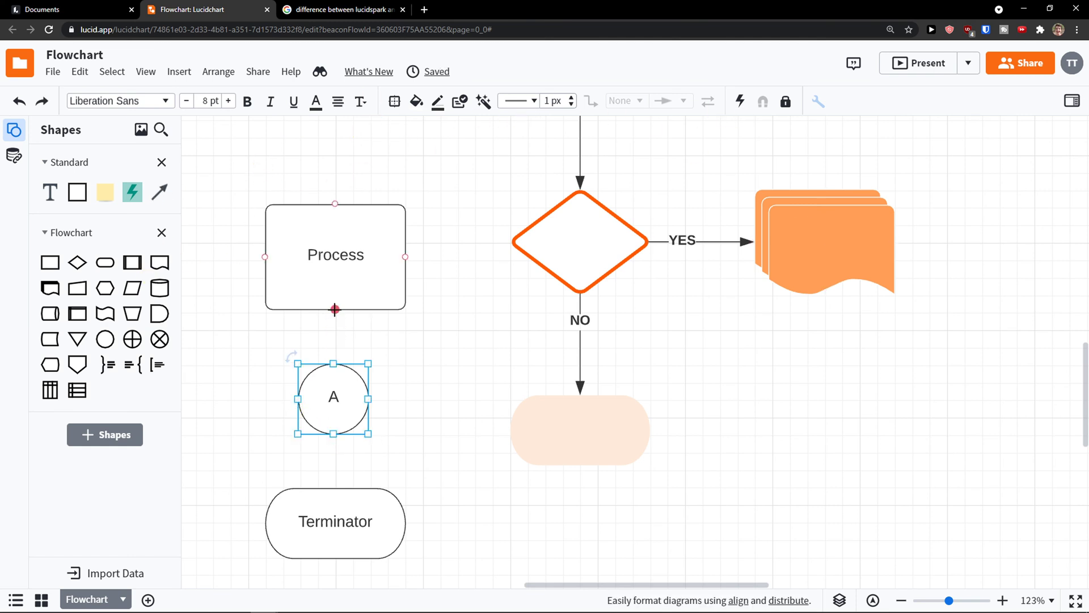
pyautogui.moveTo(335, 309)
pyautogui.mouseDown()
pyautogui.moveTo(335, 329)
pyautogui.moveTo(335, 309)
pyautogui.mouseUp()
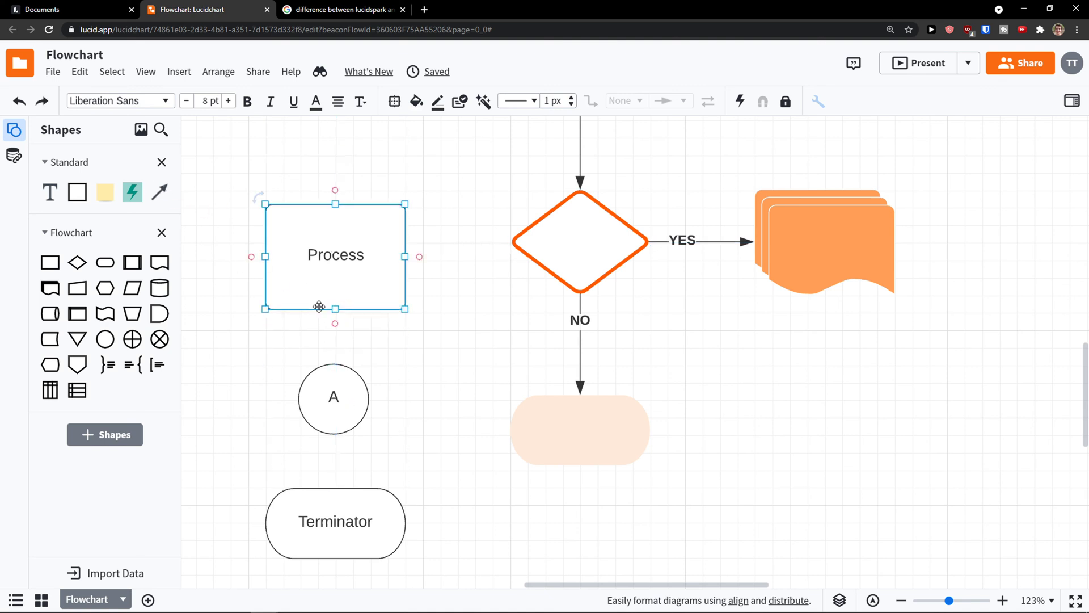
# Try linking Process to circle A with an arrow, then delete that connector
pyautogui.click(324, 324)
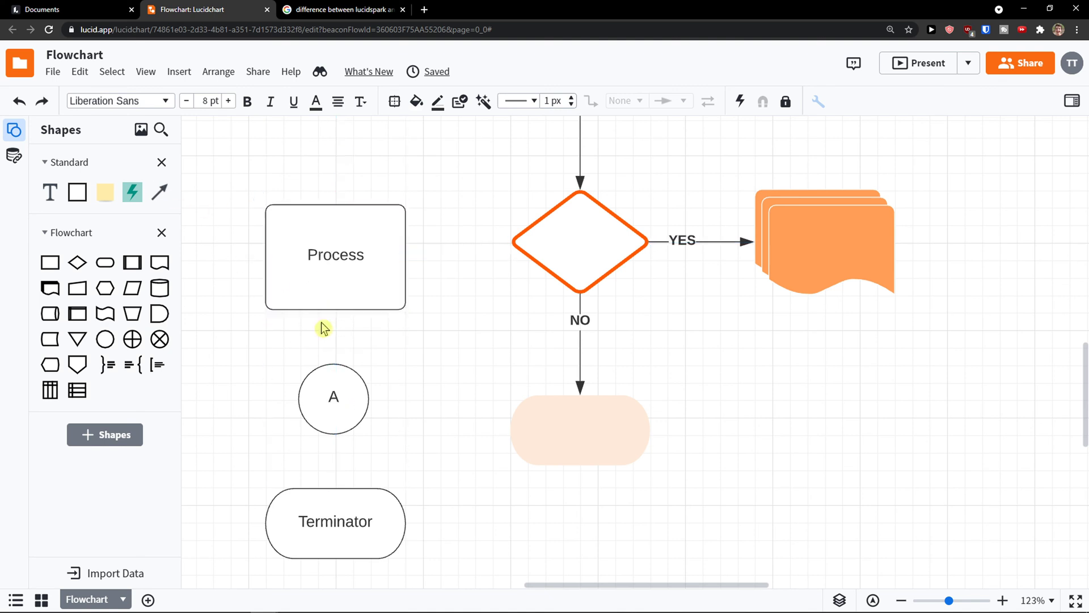
pyautogui.moveTo(318, 316); pyautogui.dragTo(153, 195)
pyautogui.moveTo(207, 241); pyautogui.dragTo(335, 316)
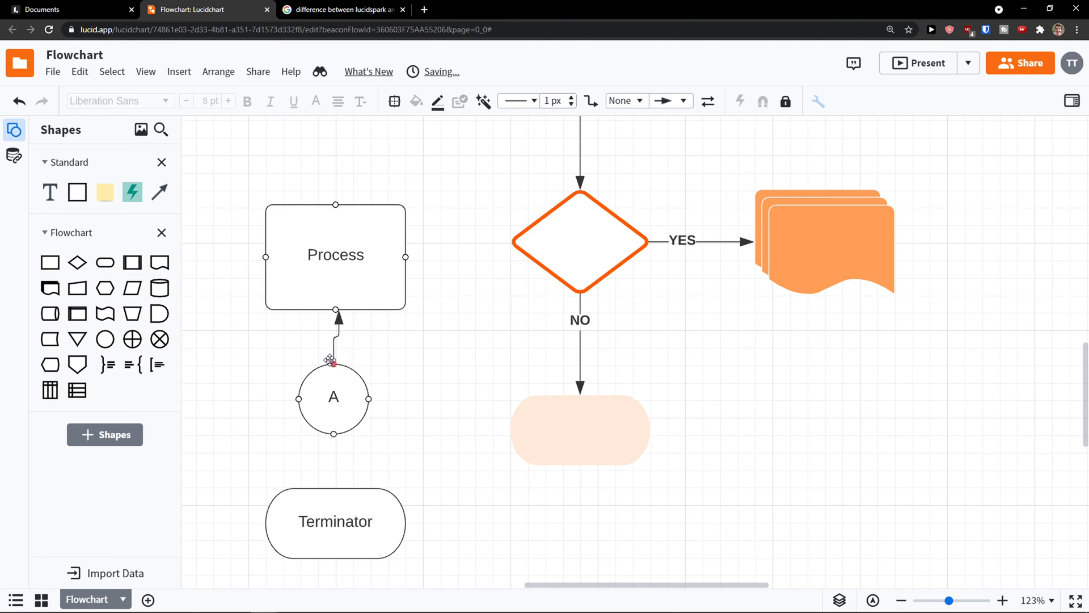
pyautogui.click(334, 342)
pyautogui.moveTo(338, 316); pyautogui.dragTo(349, 242)
pyautogui.click(344, 292)
pyautogui.click(382, 318)
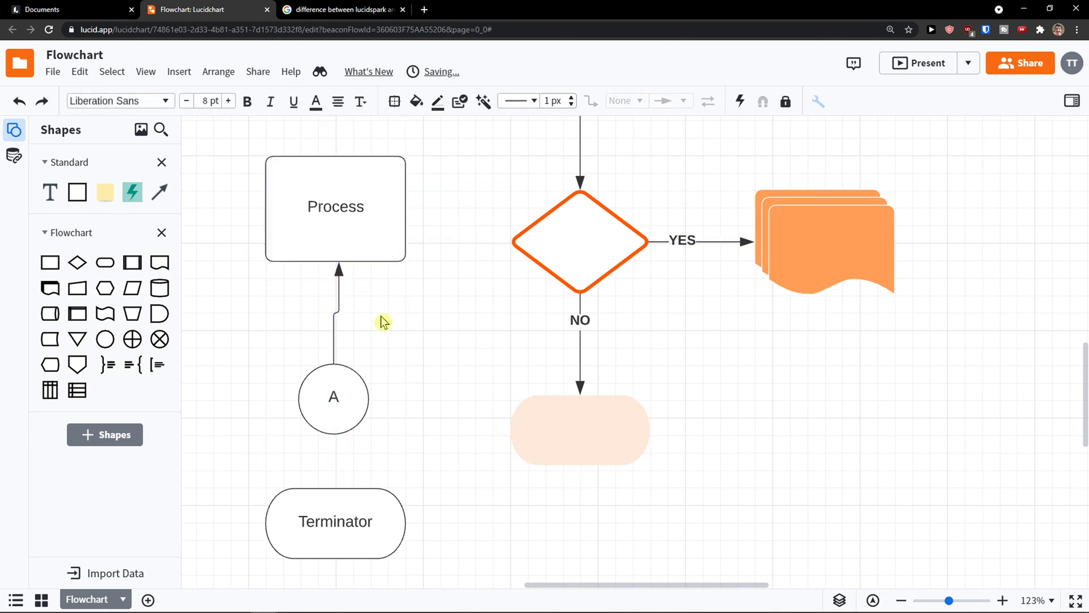
pyautogui.click(335, 266)
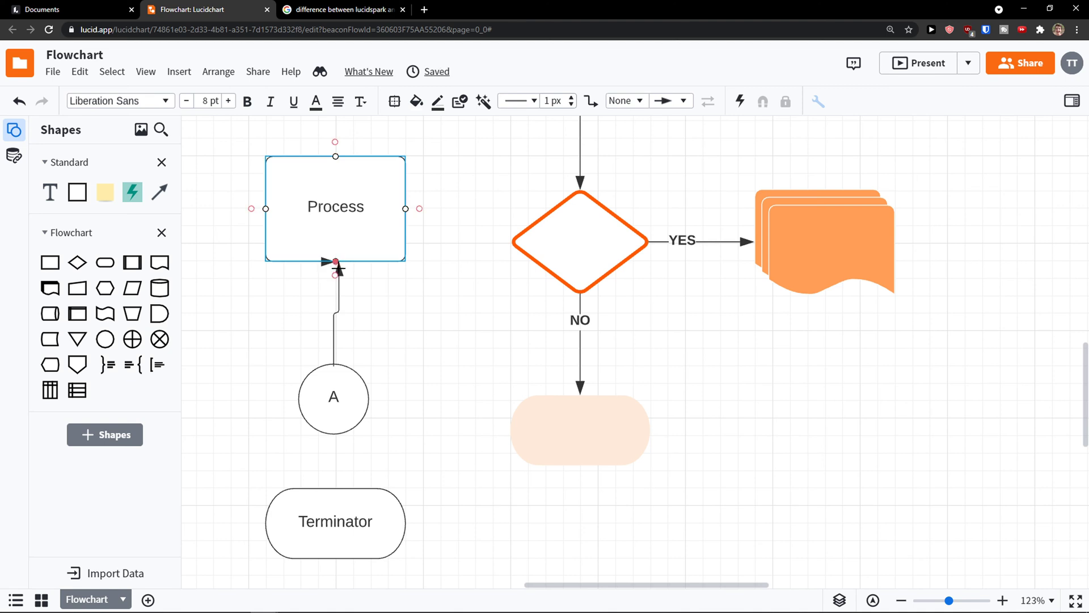
pyautogui.click(335, 262)
pyautogui.click(333, 258)
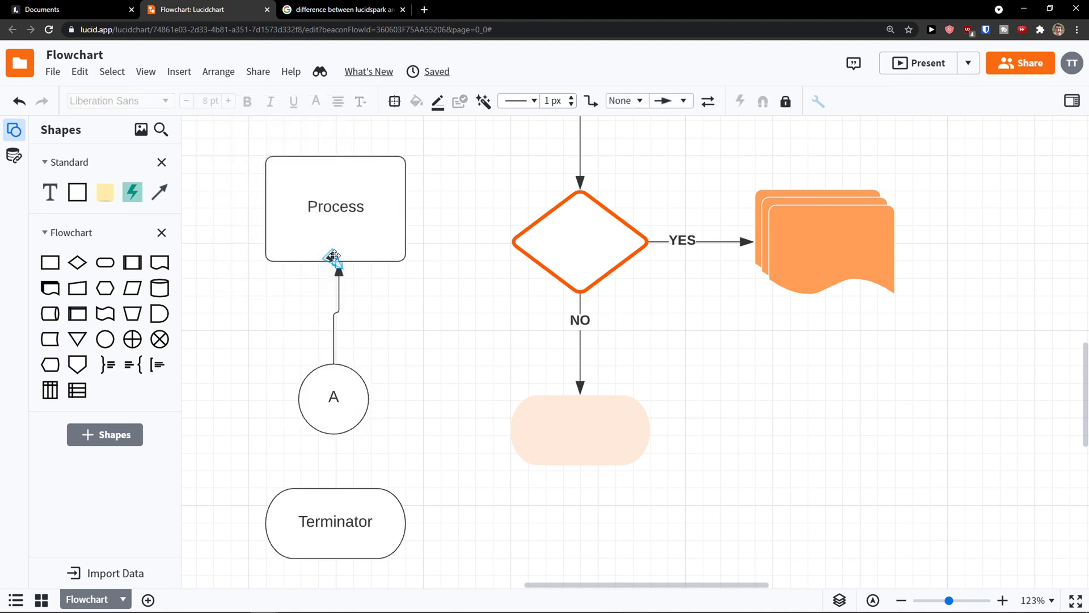
pyautogui.press('Delete')
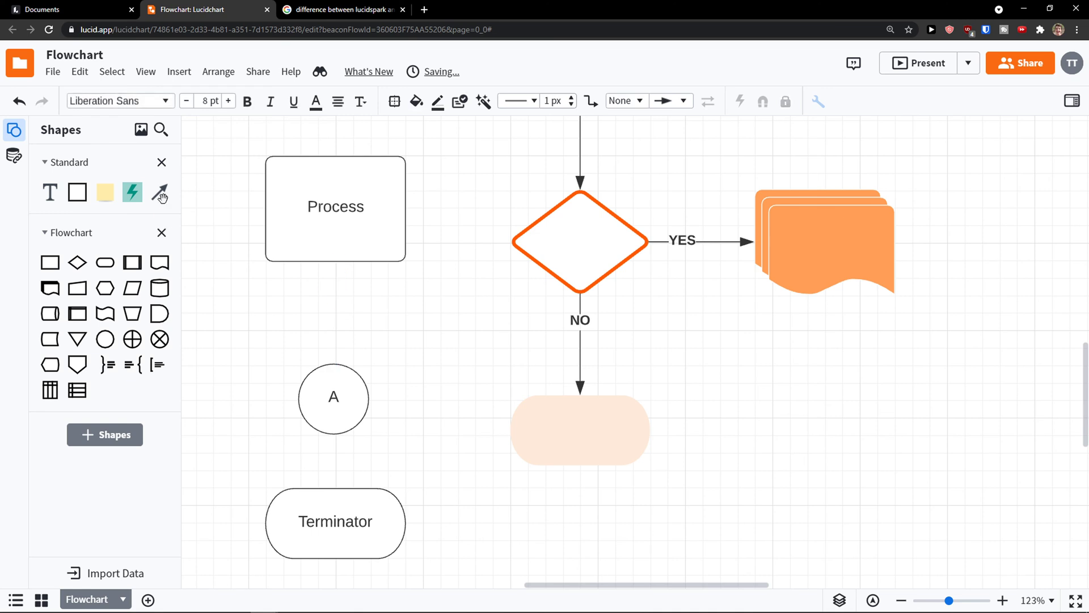
# Draw arrows from Process down to circle A and from circle A to the Terminator
pyautogui.moveTo(156, 196); pyautogui.dragTo(335, 262)
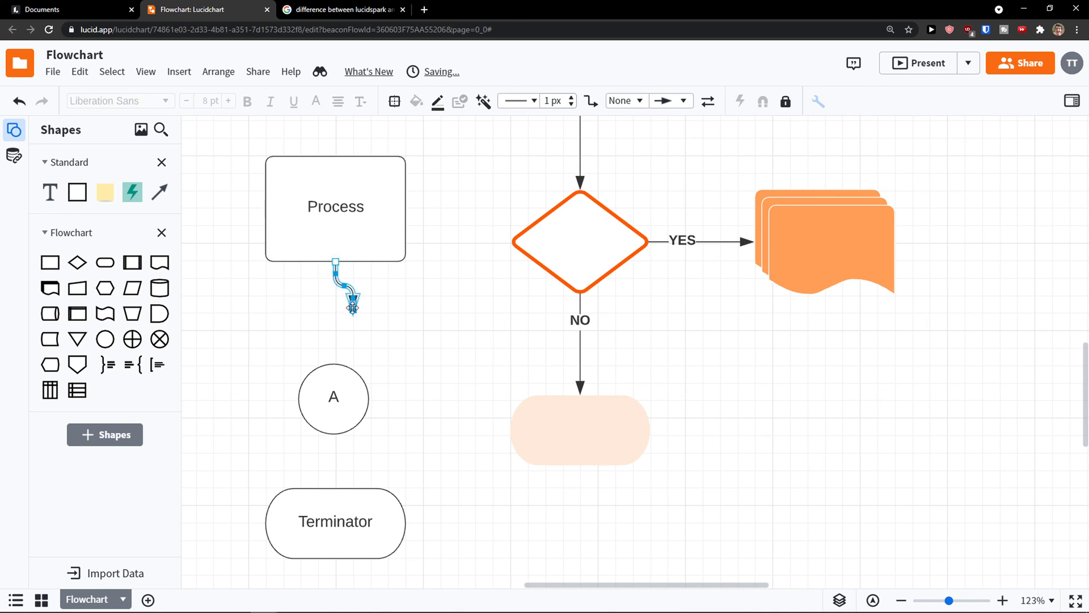
pyautogui.moveTo(352, 307); pyautogui.dragTo(359, 412)
pyautogui.click(394, 365)
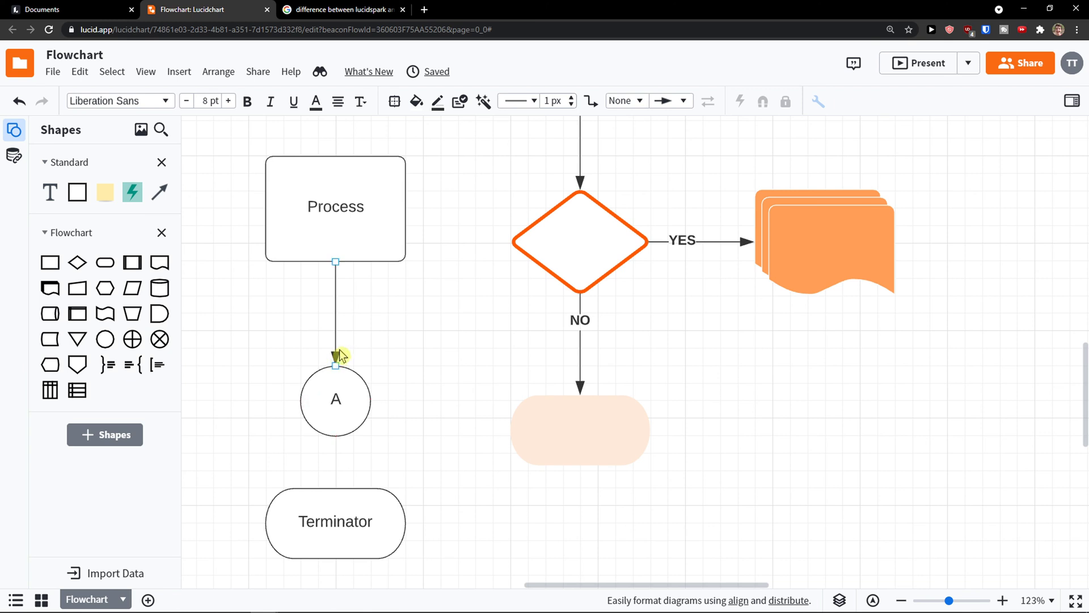
pyautogui.moveTo(344, 395); pyautogui.dragTo(344, 377)
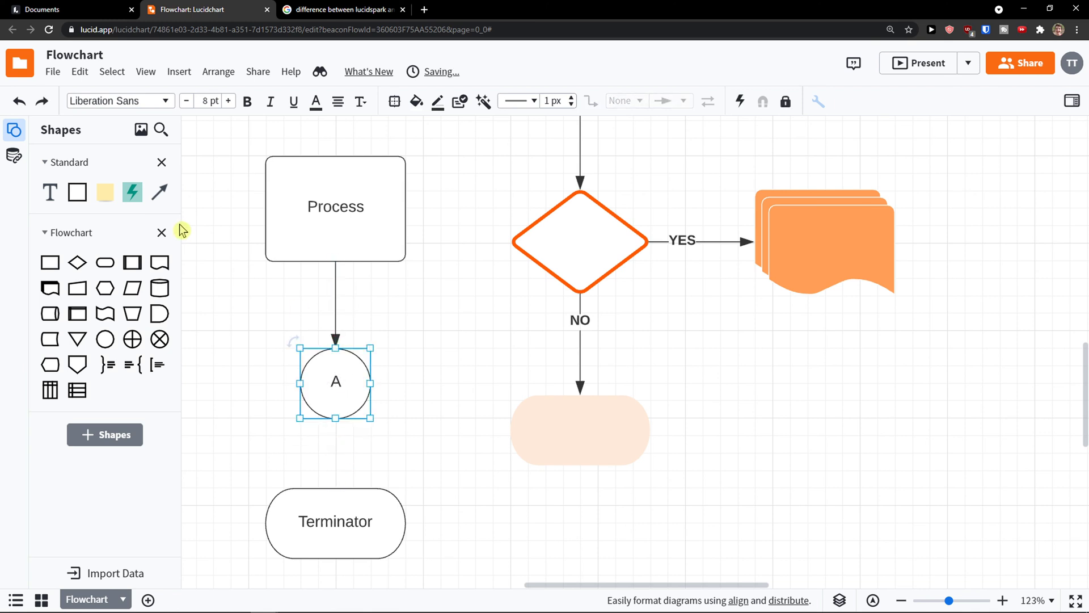
pyautogui.moveTo(160, 192); pyautogui.dragTo(335, 418)
pyautogui.moveTo(386, 453); pyautogui.dragTo(335, 484)
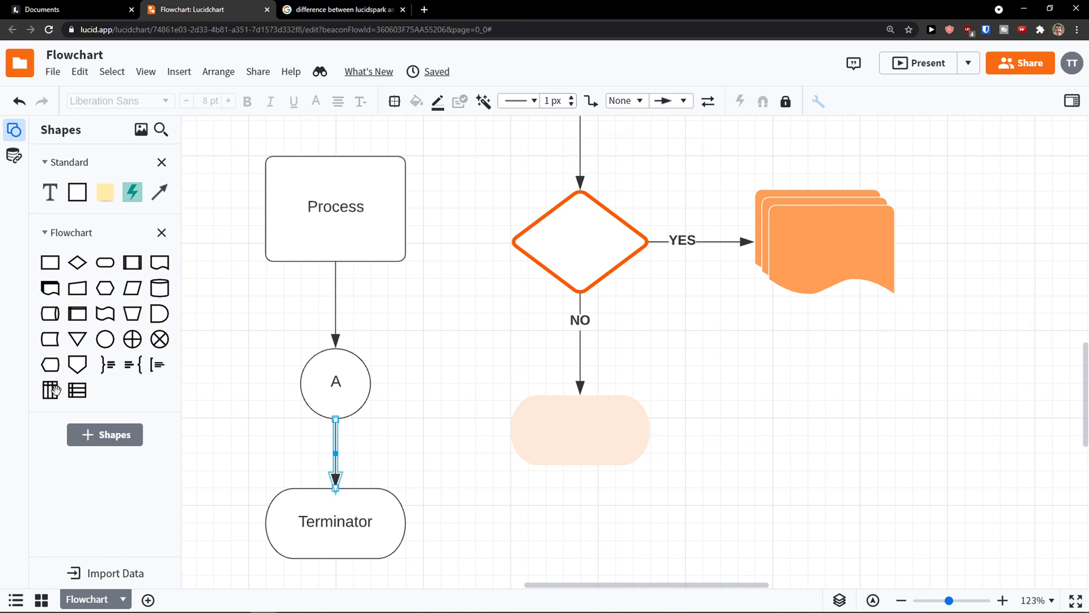
# Drop a three-lane Swim Lane container and drag it over the flowchart's left side
pyautogui.moveTo(75, 392); pyautogui.dragTo(992, 457)
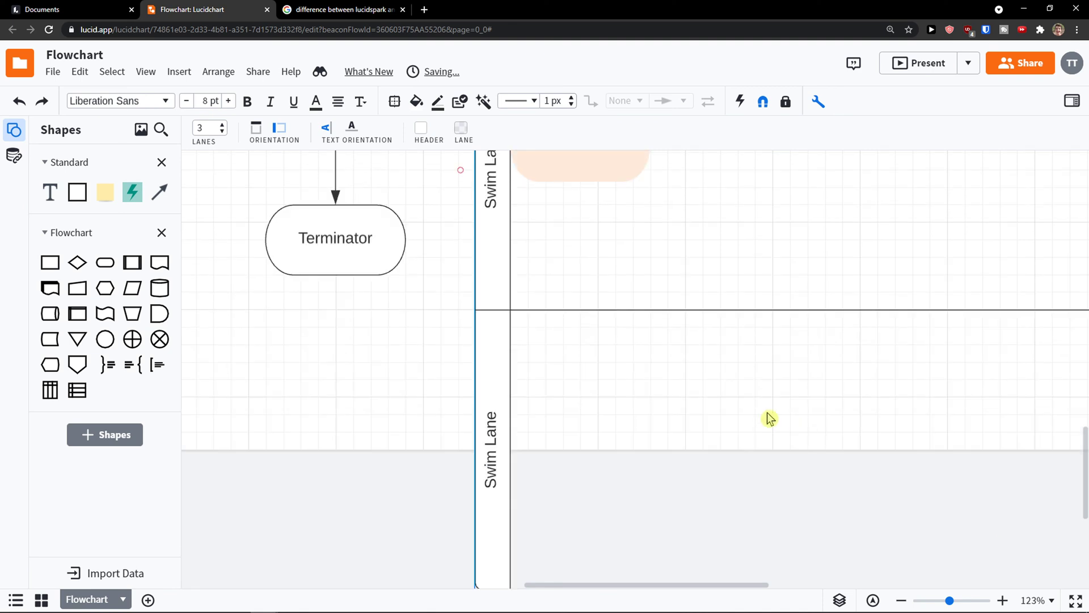
pyautogui.scroll(-10, 778, 457)
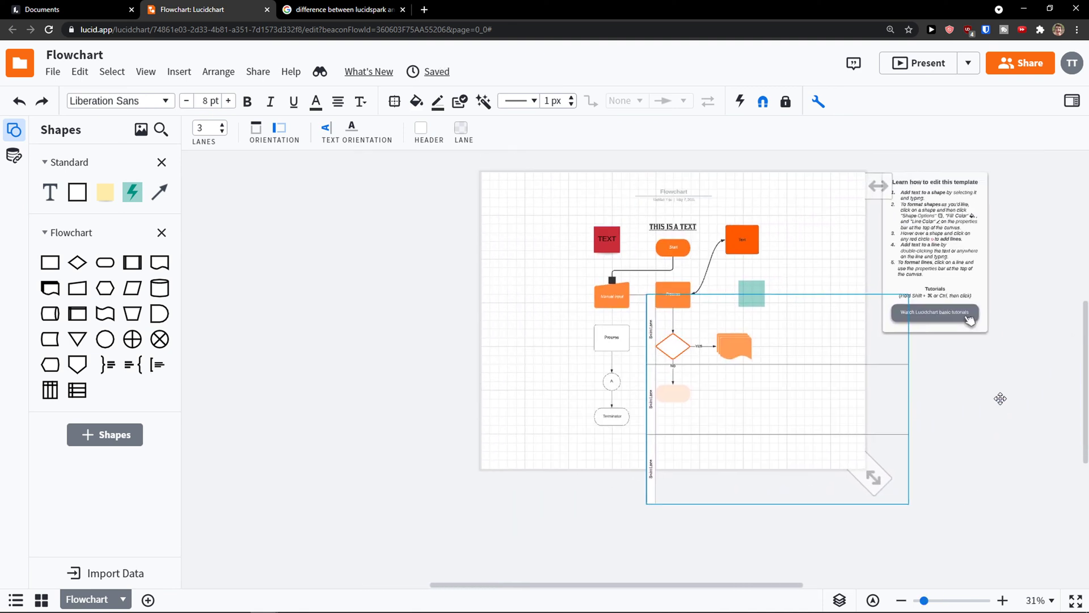
pyautogui.scroll(3, 647, 435)
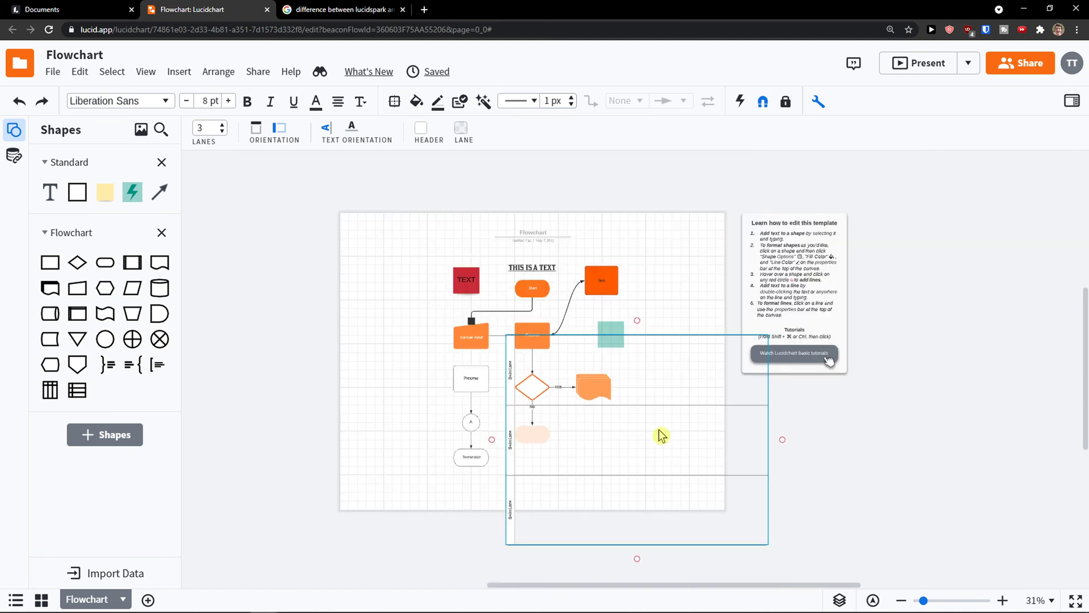
pyautogui.moveTo(458, 472); pyautogui.dragTo(268, 394)
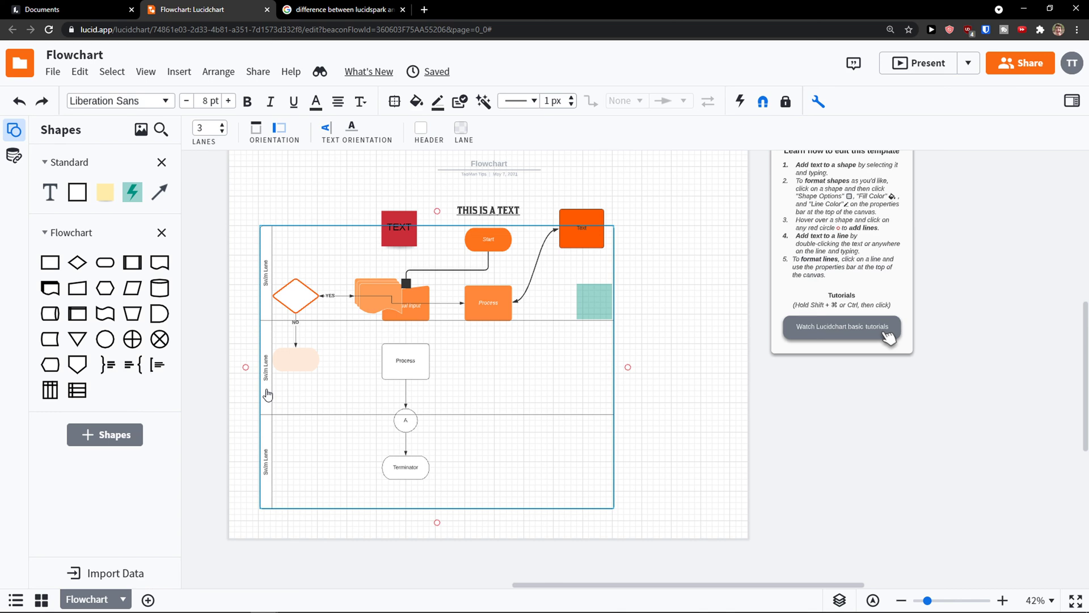
# Browse the additional shape libraries and close Insert Content without adding anything
pyautogui.click(131, 434)
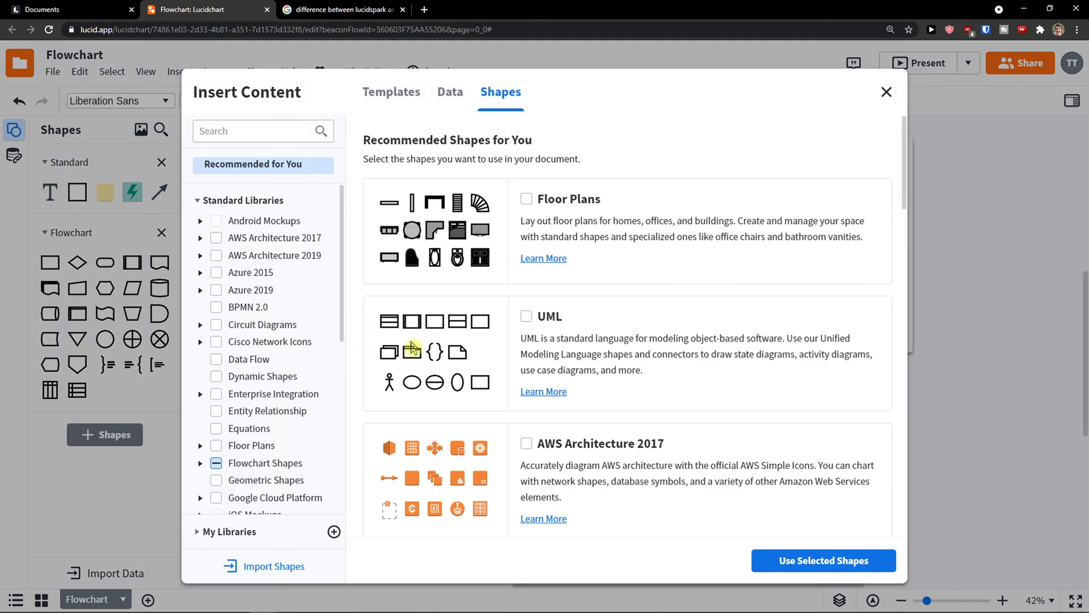
pyautogui.scroll(-1, 412, 347)
pyautogui.scroll(-6, 412, 348)
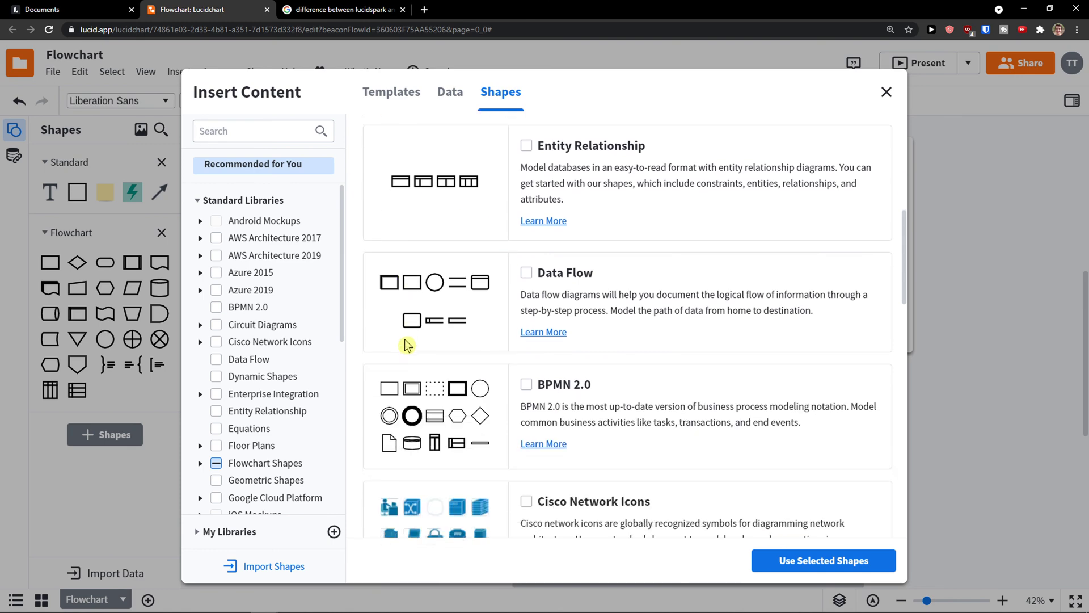
pyautogui.scroll(-2, 404, 340)
pyautogui.scroll(9, 404, 339)
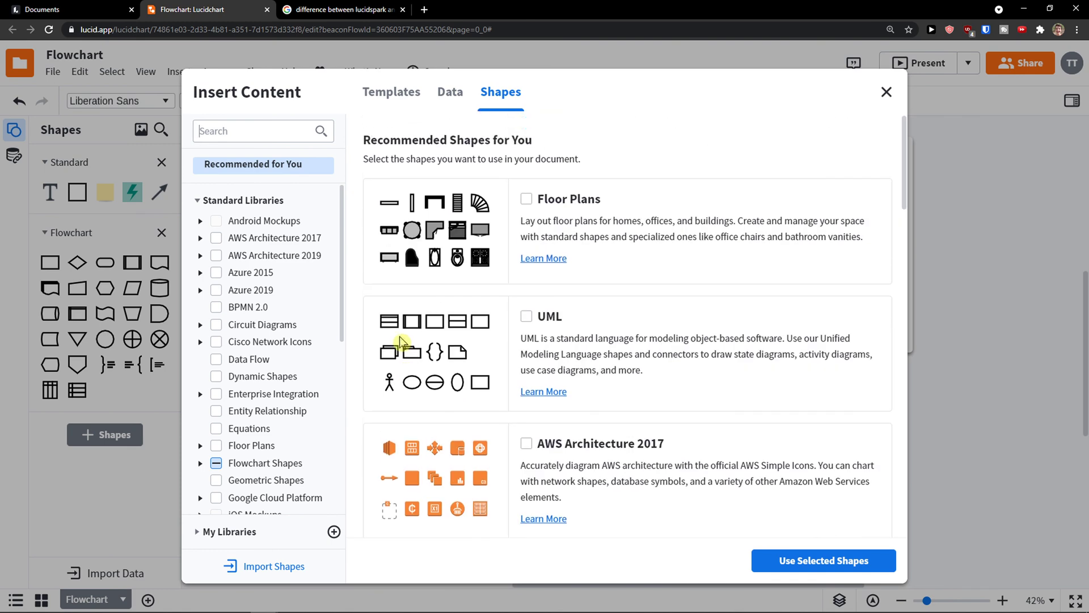
pyautogui.scroll(-3, 399, 335)
pyautogui.scroll(-1, 399, 335)
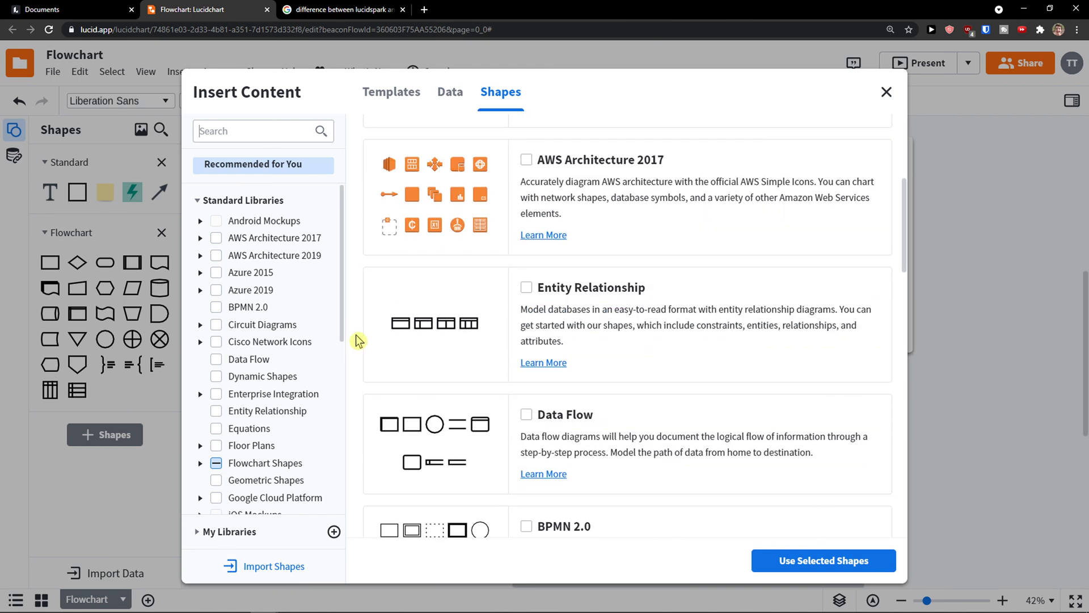
pyautogui.click(886, 92)
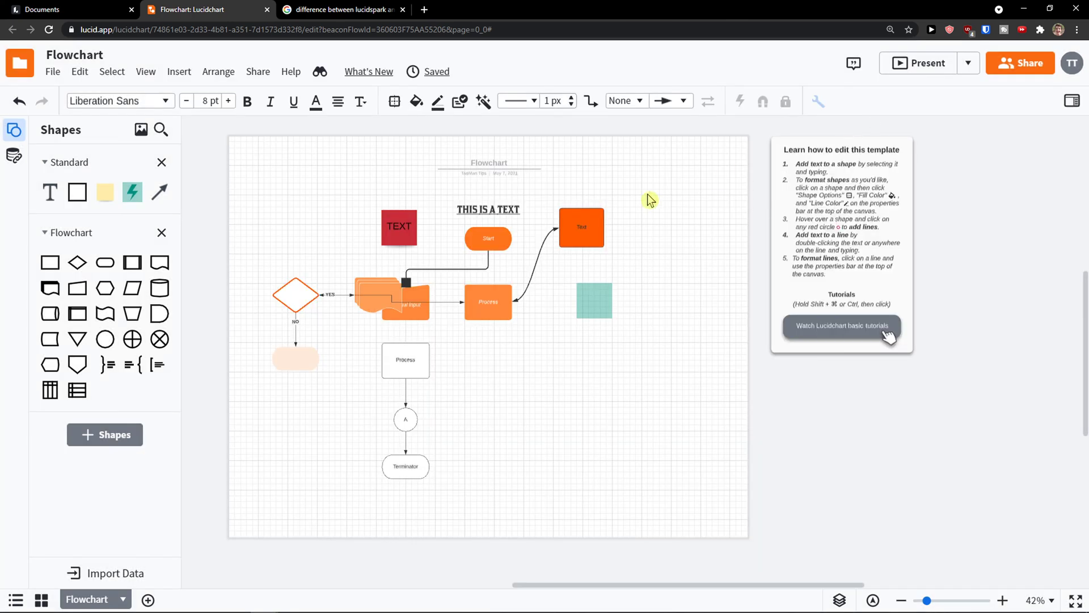
# Toggle the Linked Data panel back to Shapes, then try presenting the diagram as slides
pyautogui.click(14, 155)
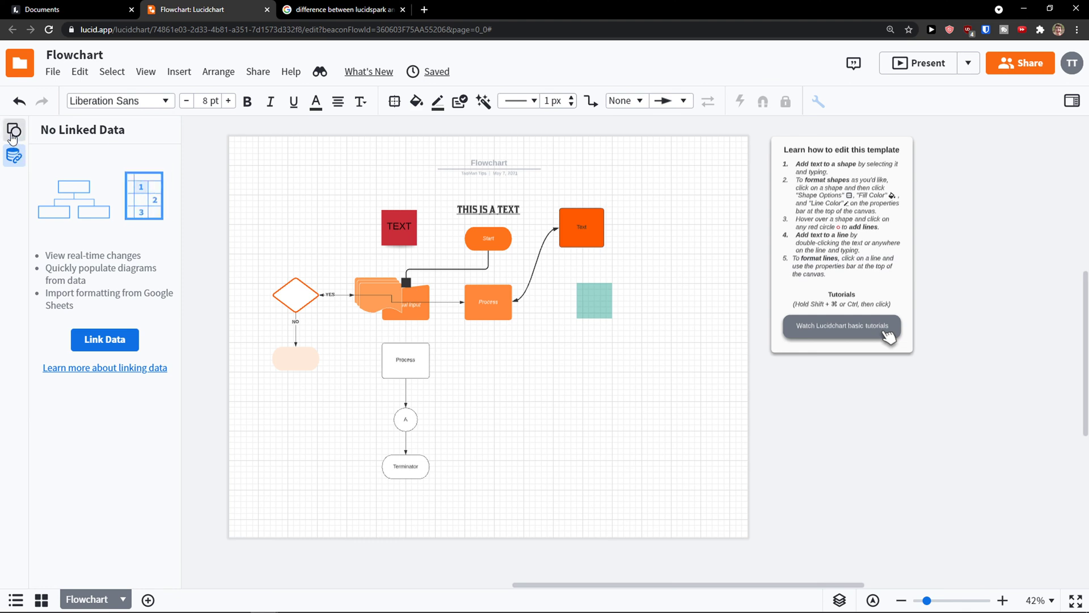
pyautogui.click(14, 132)
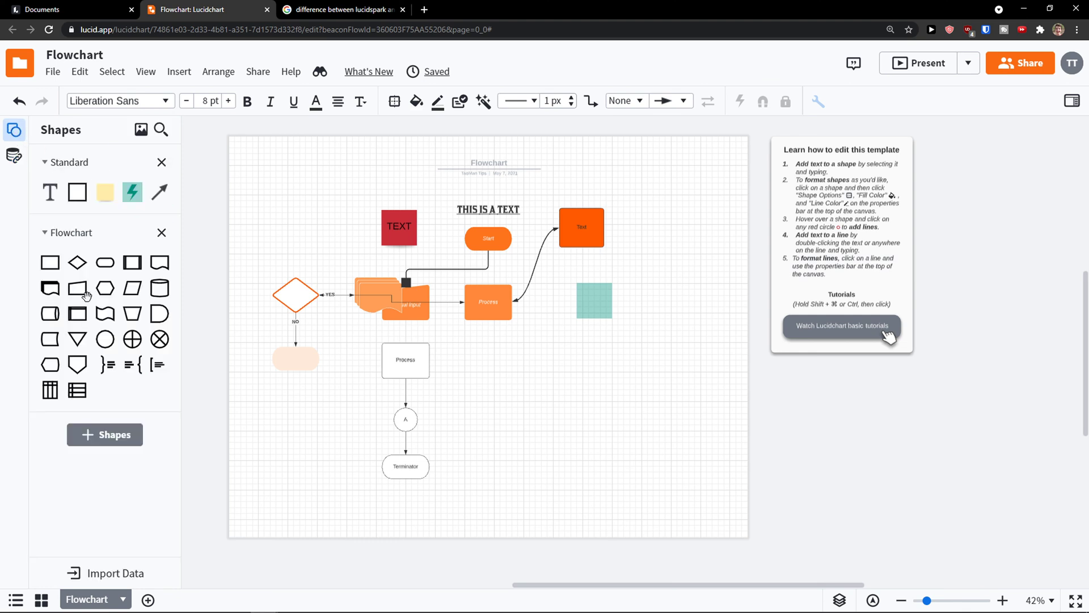
pyautogui.moveTo(100, 308)
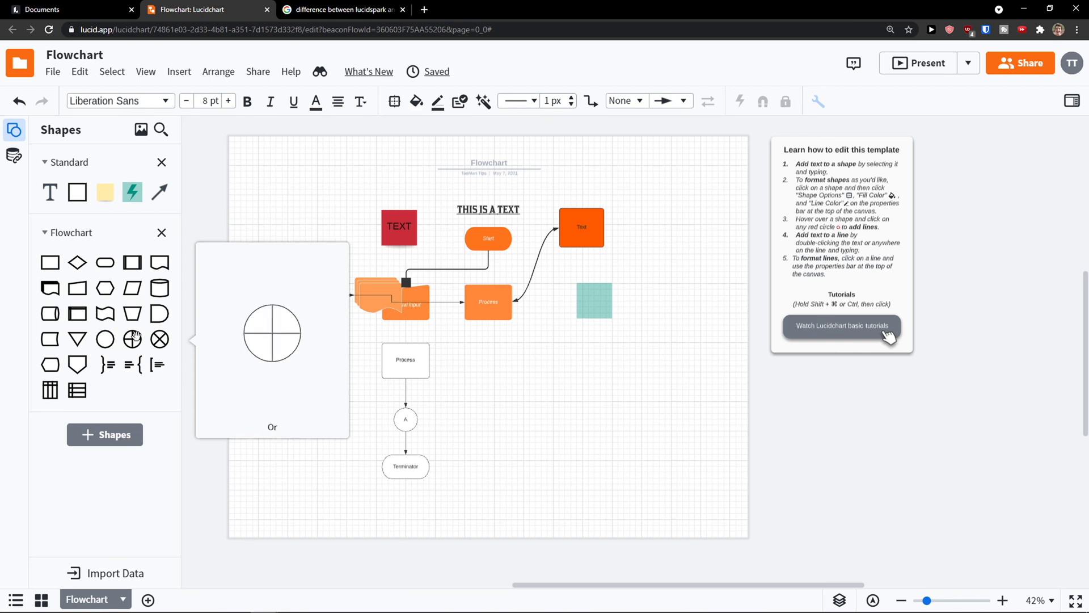
pyautogui.moveTo(155, 356)
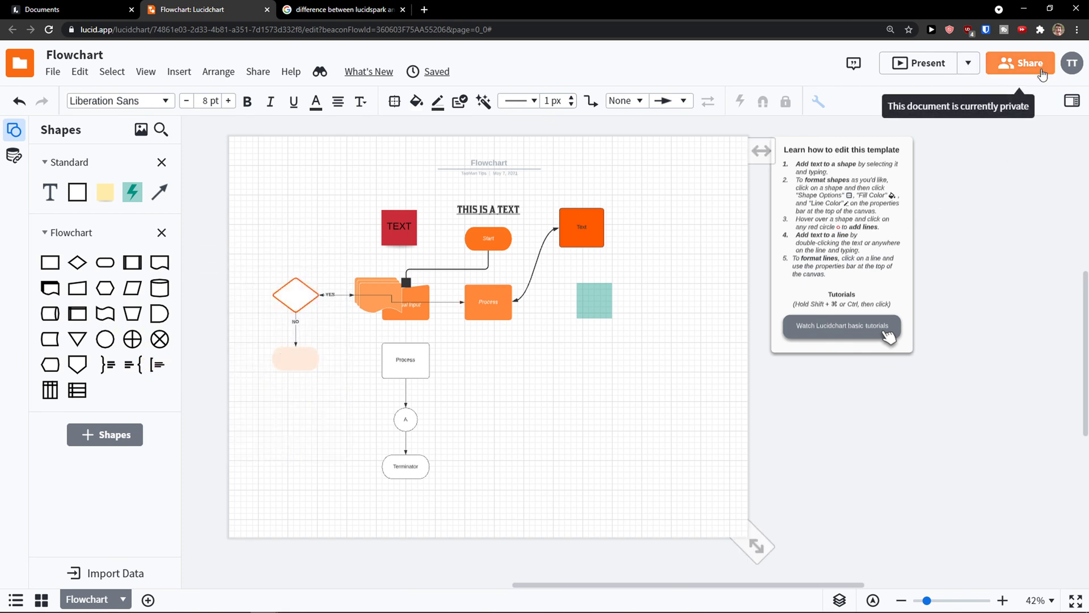
pyautogui.click(937, 69)
pyautogui.click(701, 196)
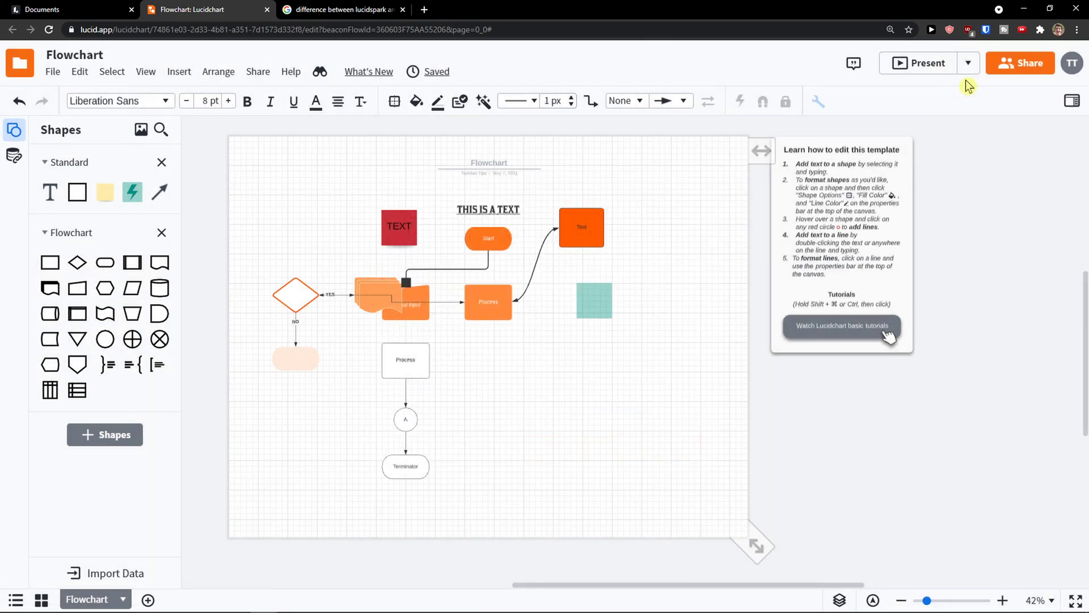
pyautogui.click(967, 67)
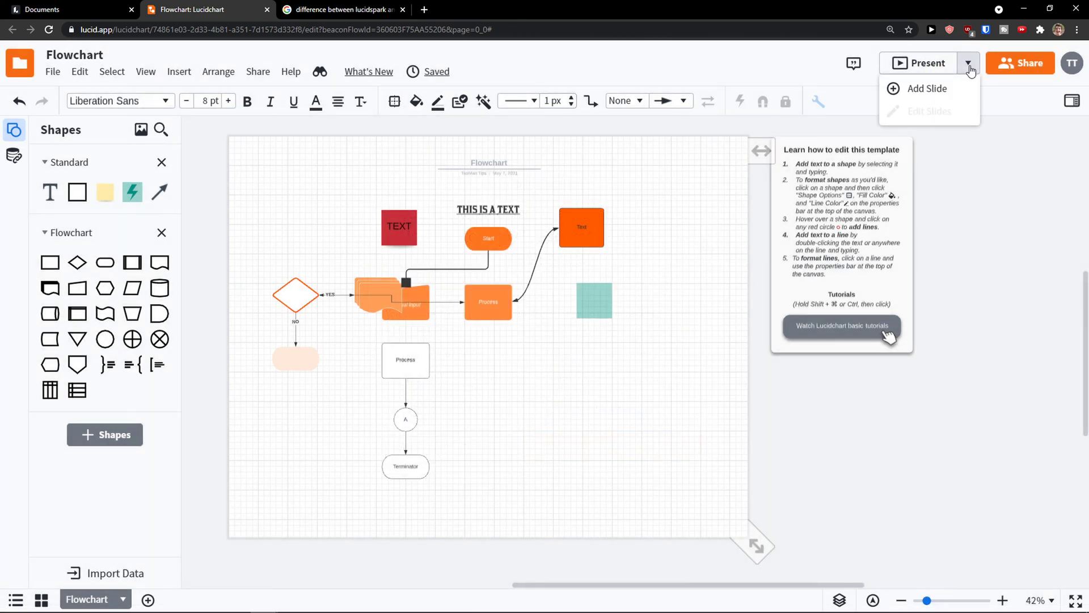
pyautogui.click(1010, 72)
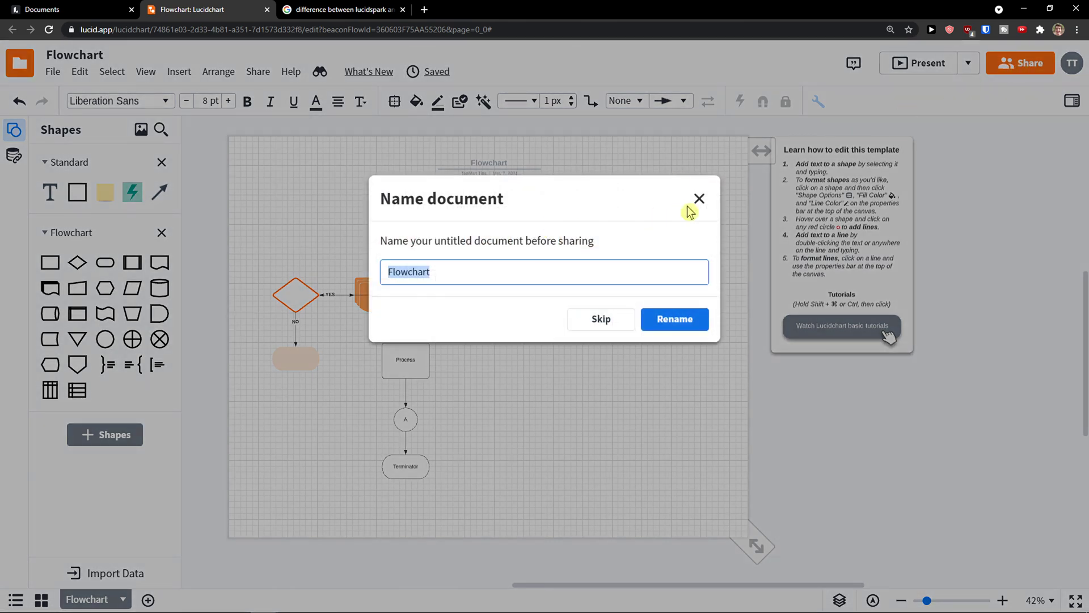
pyautogui.click(684, 321)
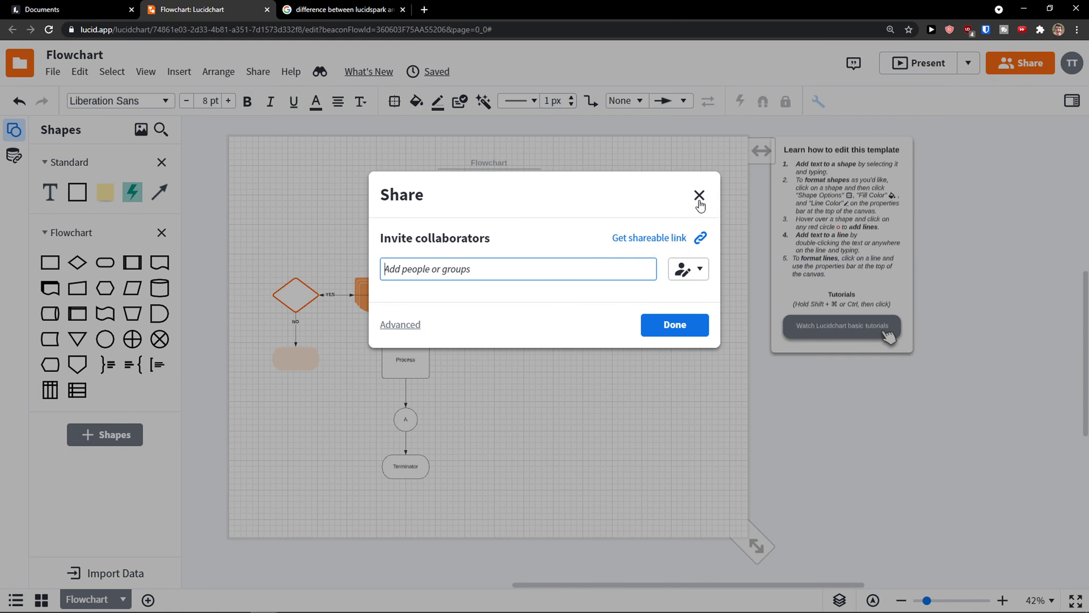
pyautogui.click(699, 196)
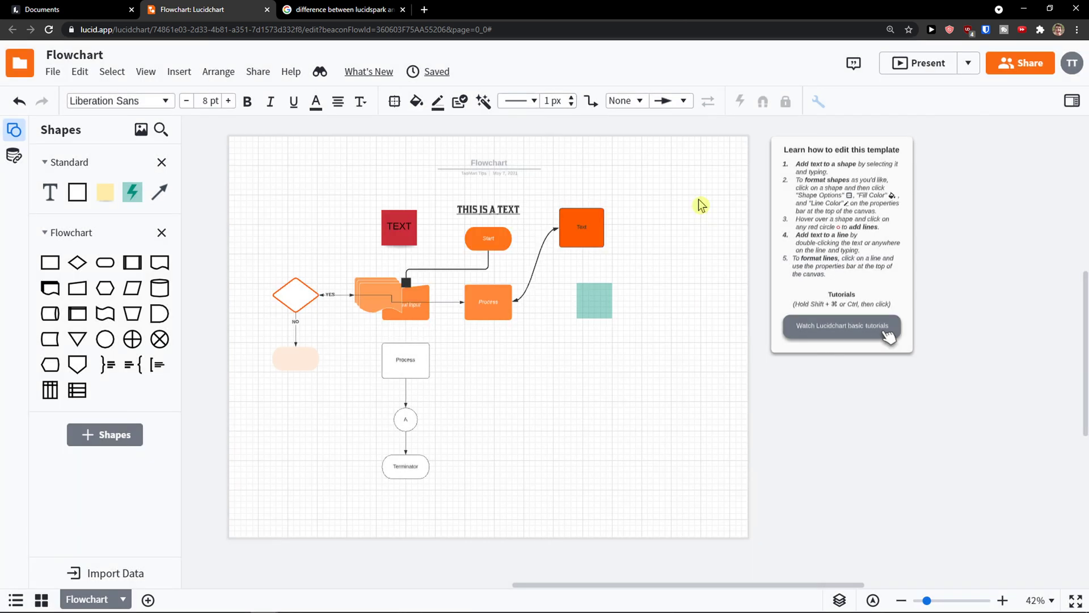
pyautogui.click(55, 72)
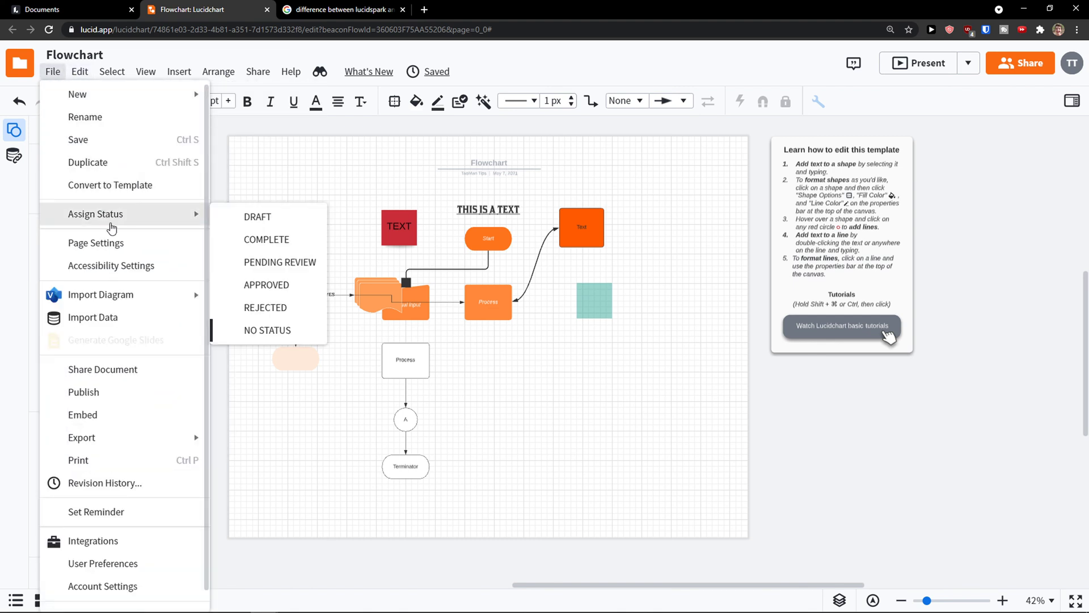
# Export the full canvas as a PDF and download Flowchart.pdf
pyautogui.scroll(-1, 139, 346)
pyautogui.moveTo(158, 420)
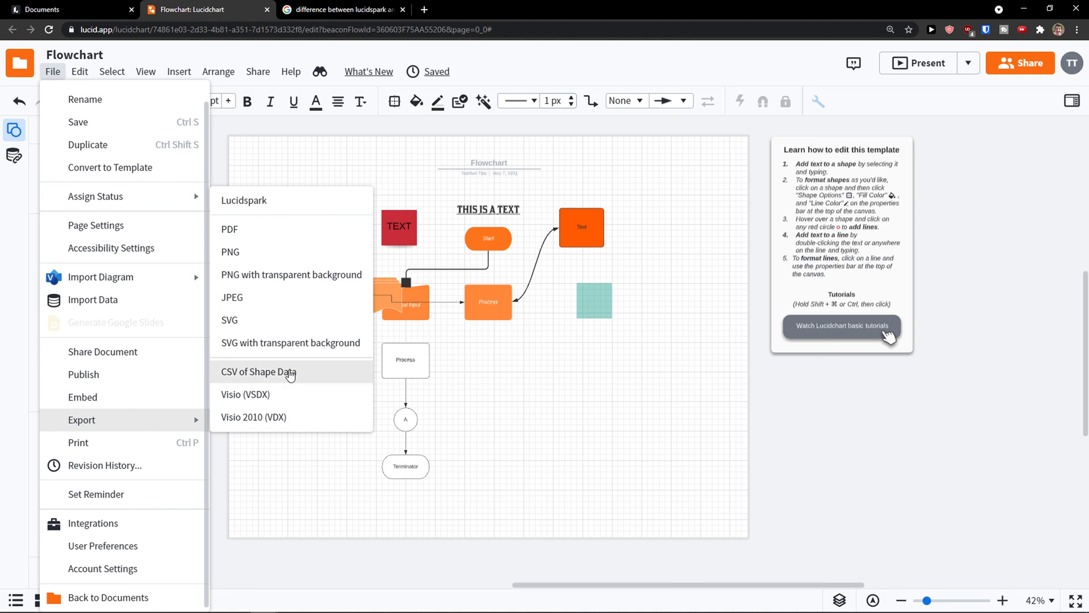
pyautogui.click(265, 235)
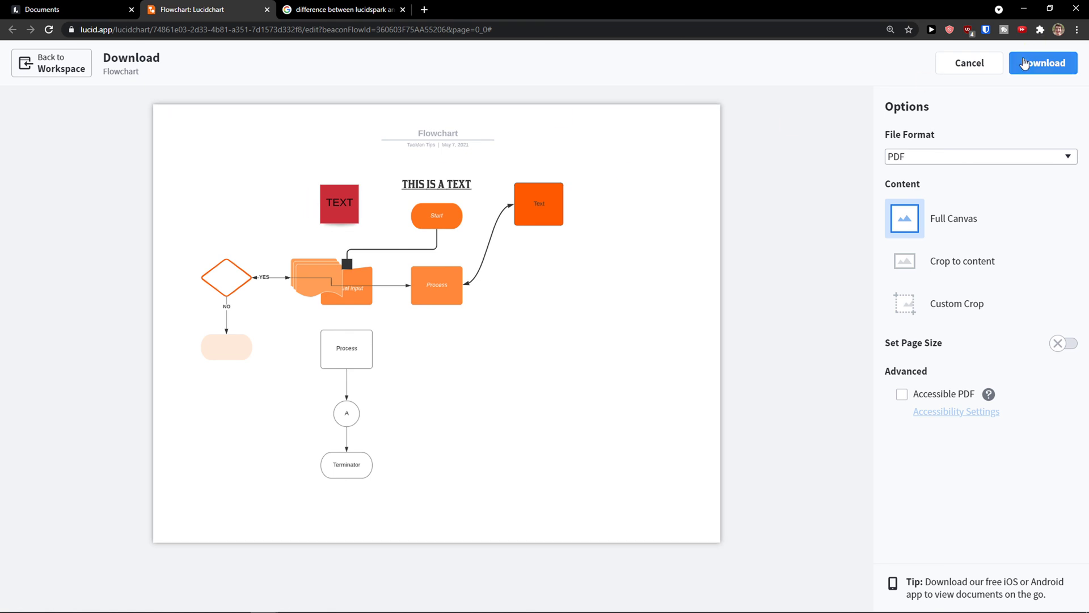
pyautogui.click(1042, 63)
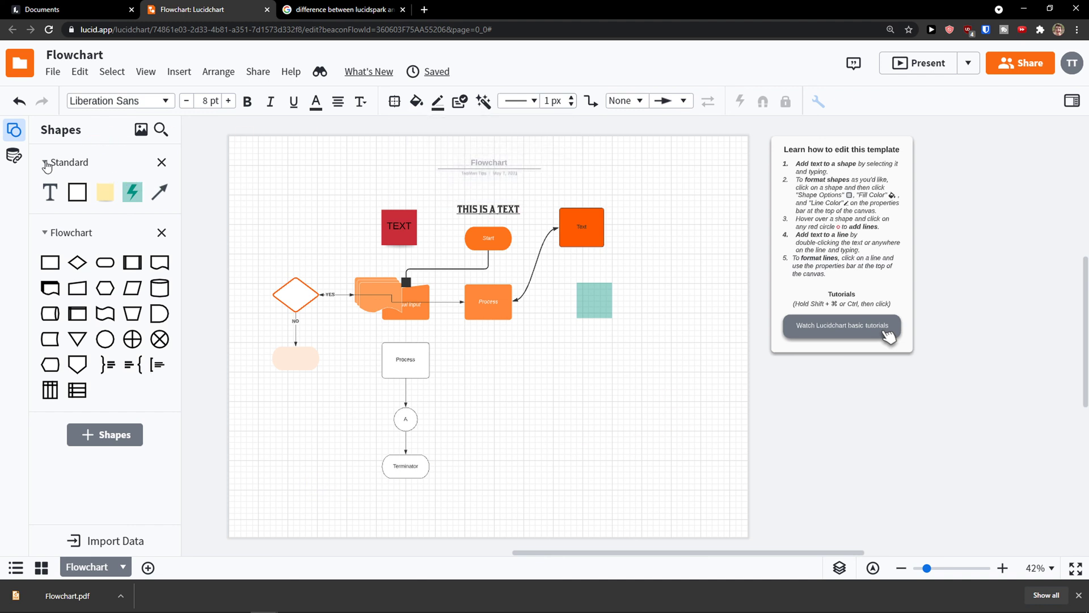
# Rotate the orange Text rectangle to 337° (about -23°), keeping its curved connector to Process
pyautogui.click(12, 156)
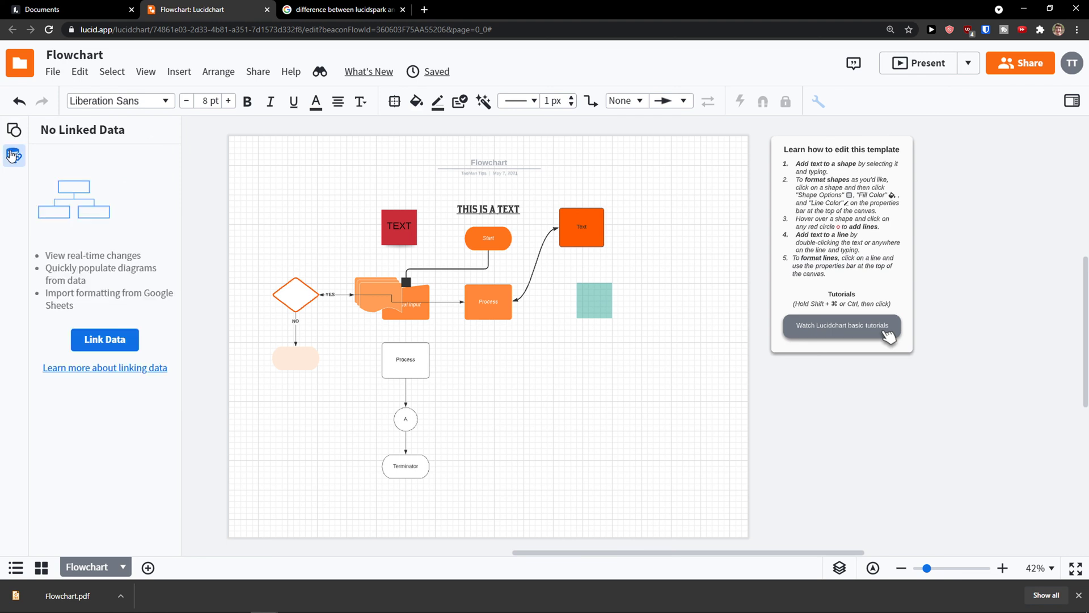
pyautogui.click(14, 130)
pyautogui.click(575, 232)
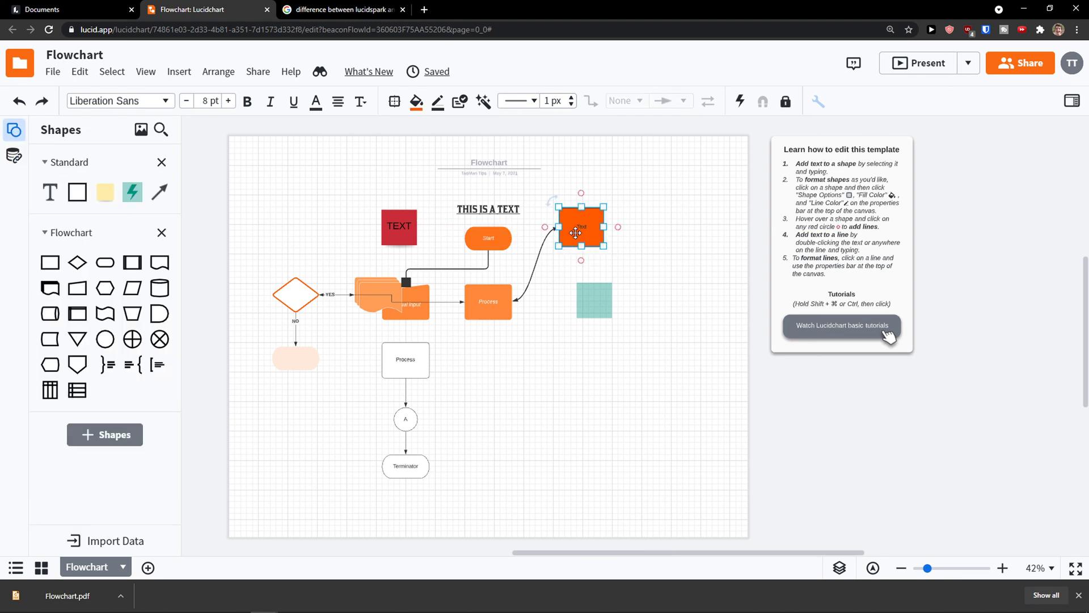
pyautogui.rightClick(575, 232)
pyautogui.click(569, 233)
pyautogui.moveTo(551, 201)
pyautogui.mouseDown()
pyautogui.moveTo(541, 224)
pyautogui.moveTo(544, 212)
pyautogui.mouseUp()
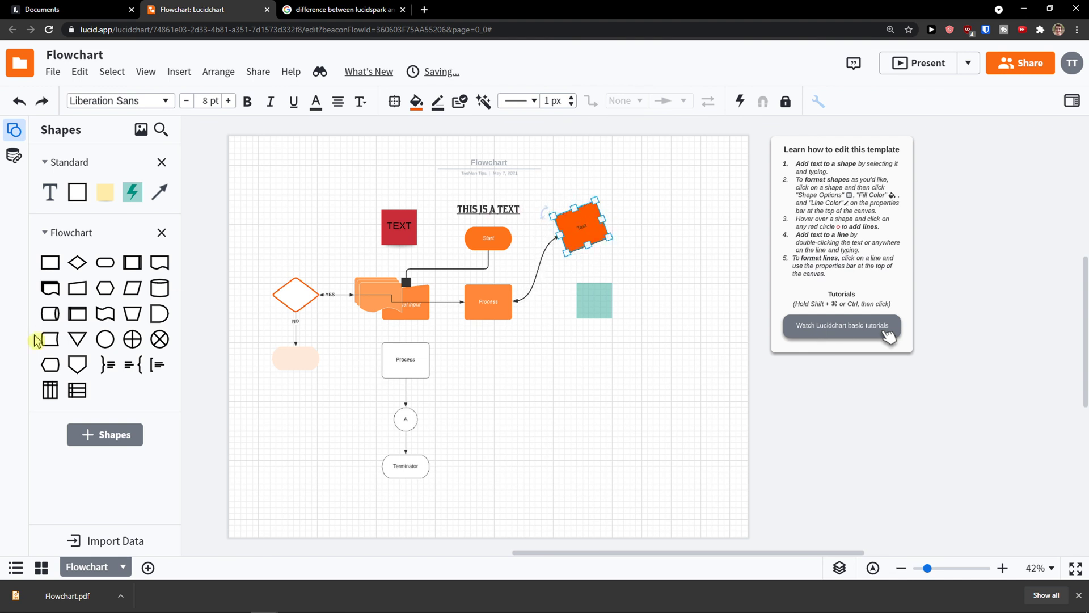